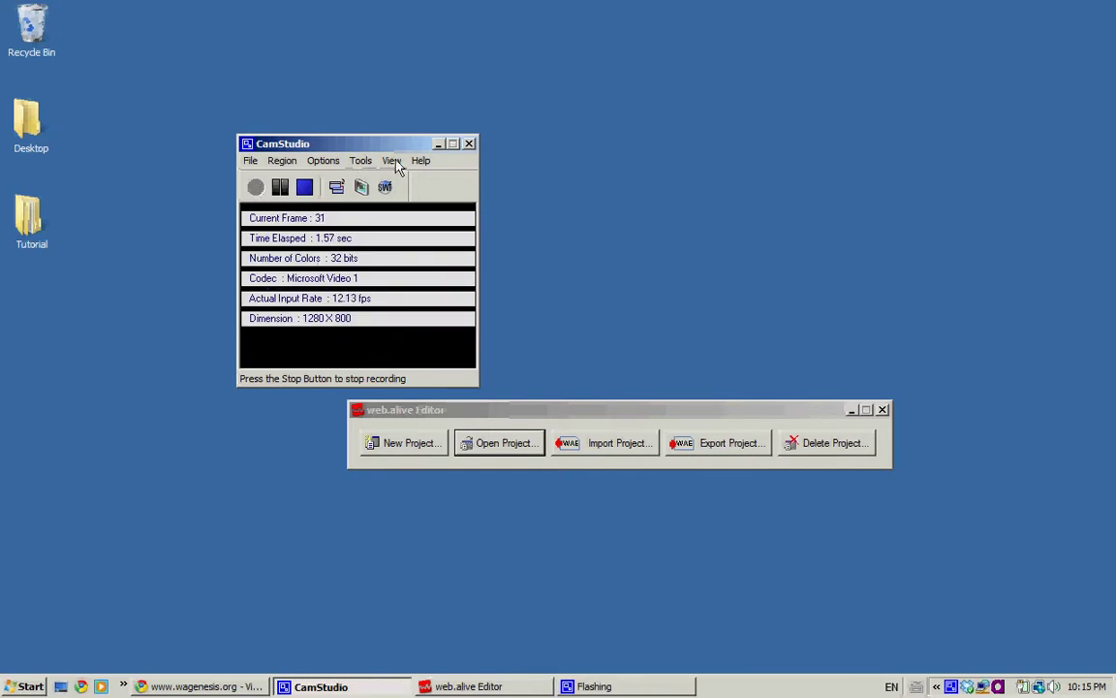
Minimize the CamStudio recorder window so only the web.alive Editor launcher shows.
{"action": "left_click", "coordinate": [438, 143]}
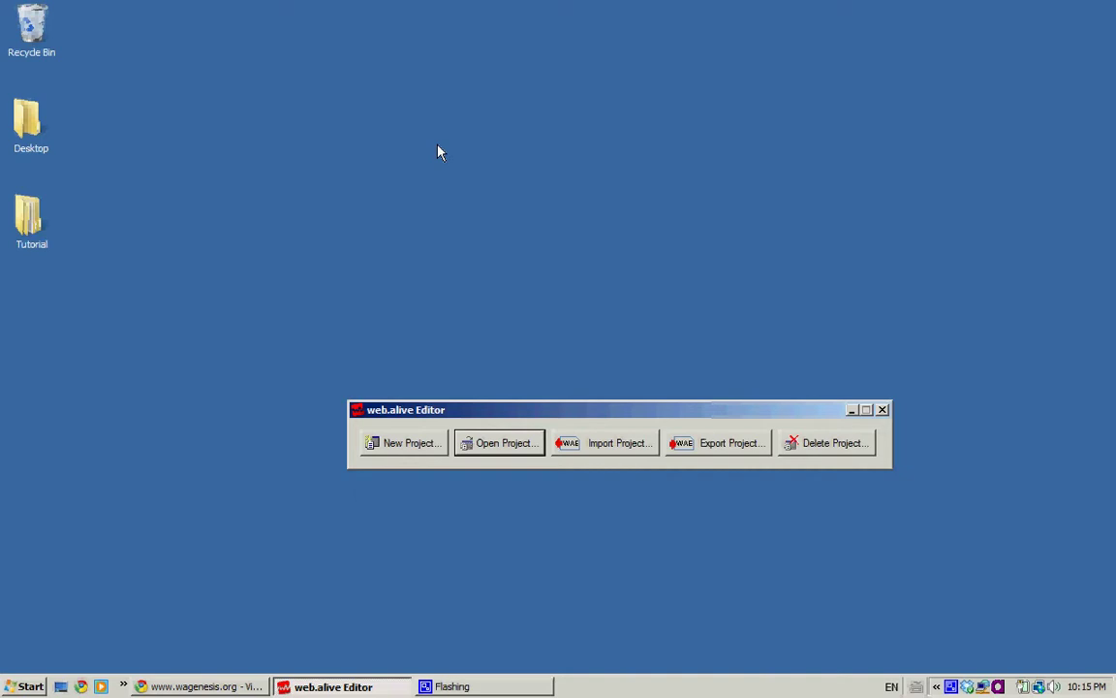
Open the Tutorial project (Tutorial.csm) from the project list.
{"action": "left_click", "coordinate": [491, 446]}
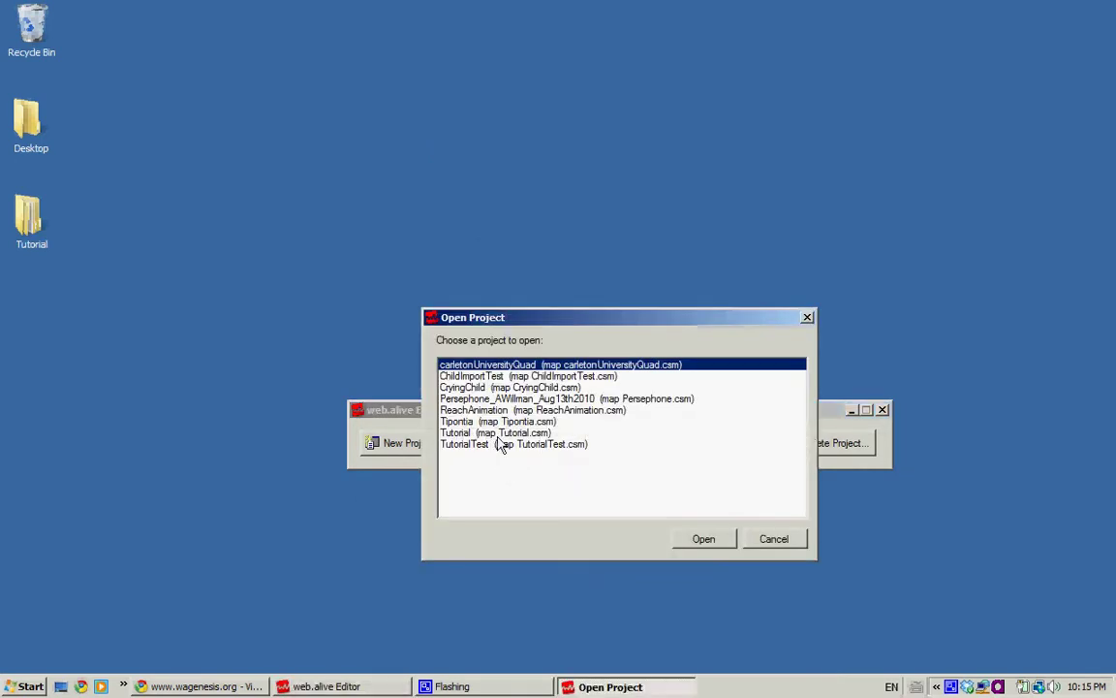
{"action": "left_click", "coordinate": [497, 434]}
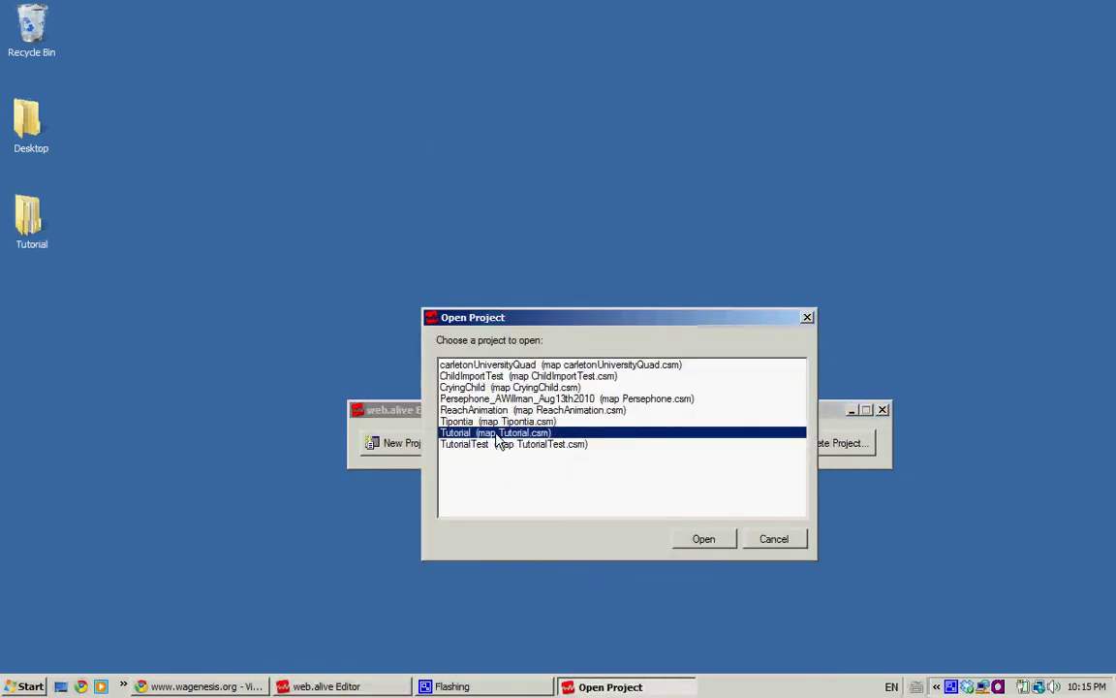
{"action": "left_click", "coordinate": [712, 540]}
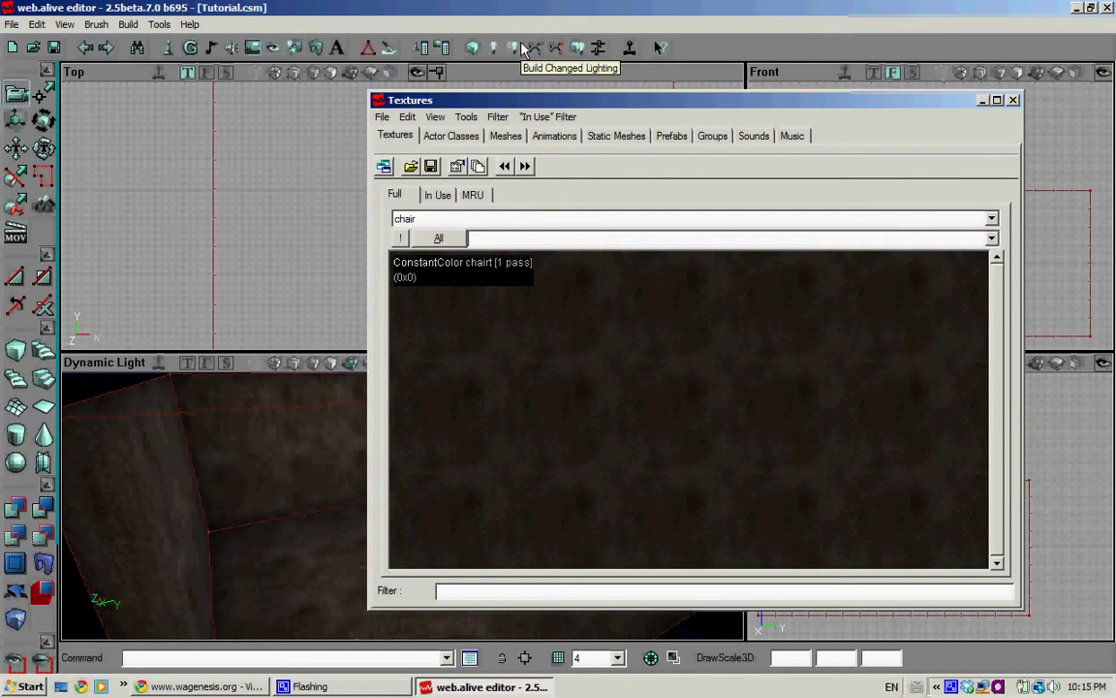
Load Child.ukx in the Animations browser and preview Takeoff, RaiseHandDown and Idle.
{"action": "left_click", "coordinate": [491, 47]}
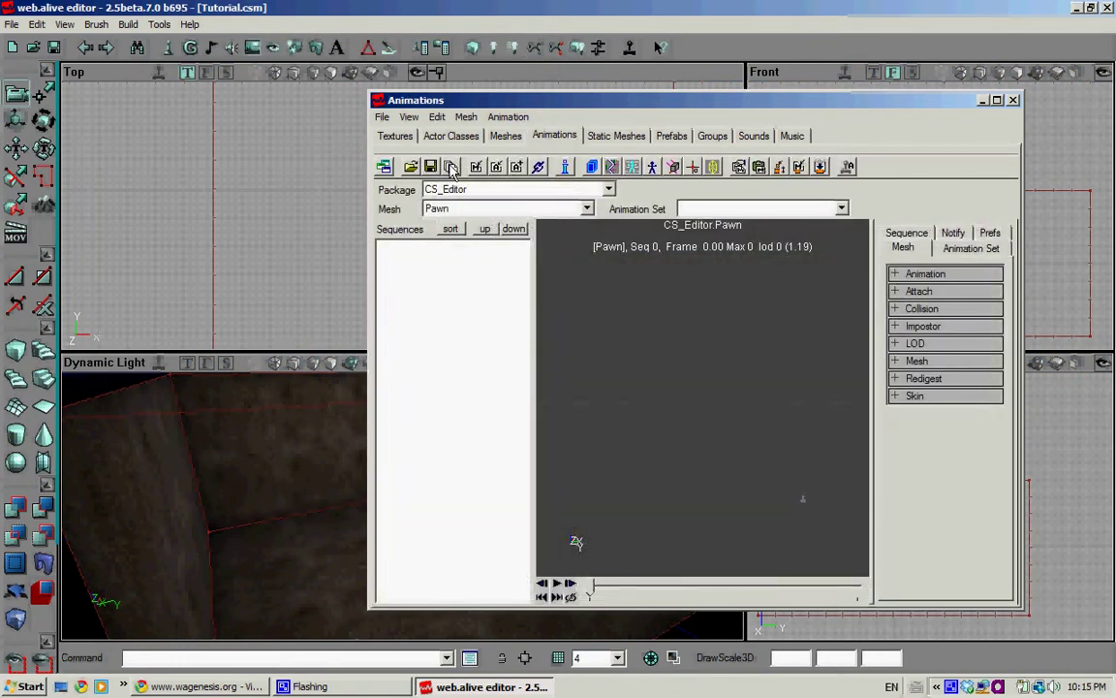
{"action": "left_click", "coordinate": [411, 167]}
{"action": "left_click", "coordinate": [548, 229]}
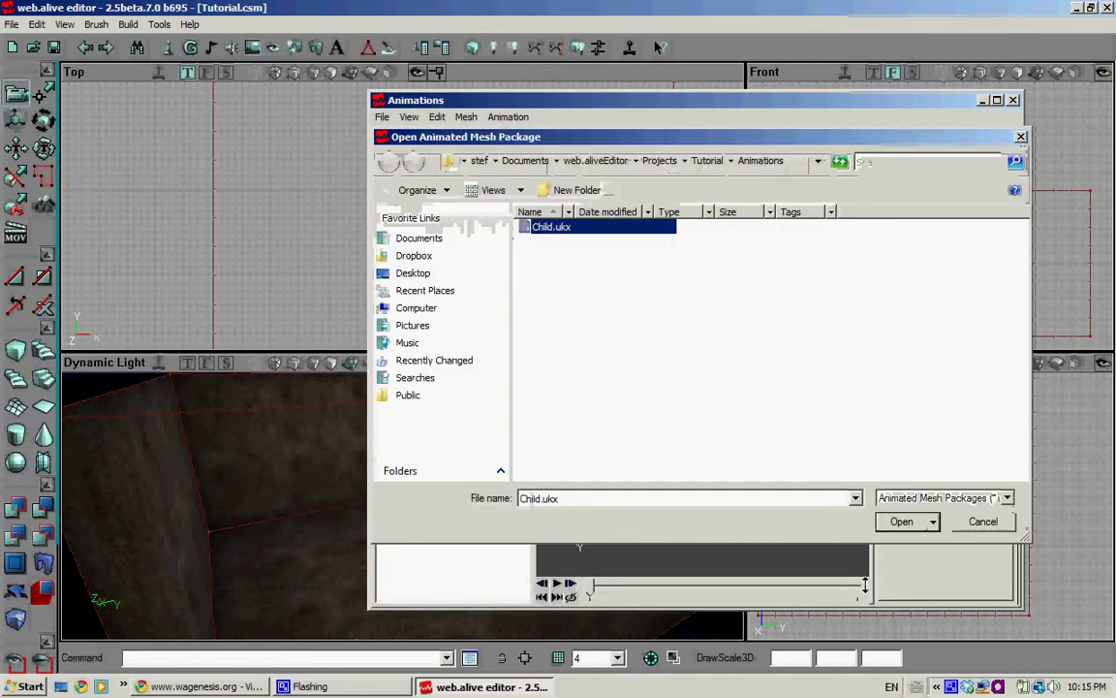
{"action": "left_click", "coordinate": [902, 522]}
{"action": "left_click", "coordinate": [455, 303]}
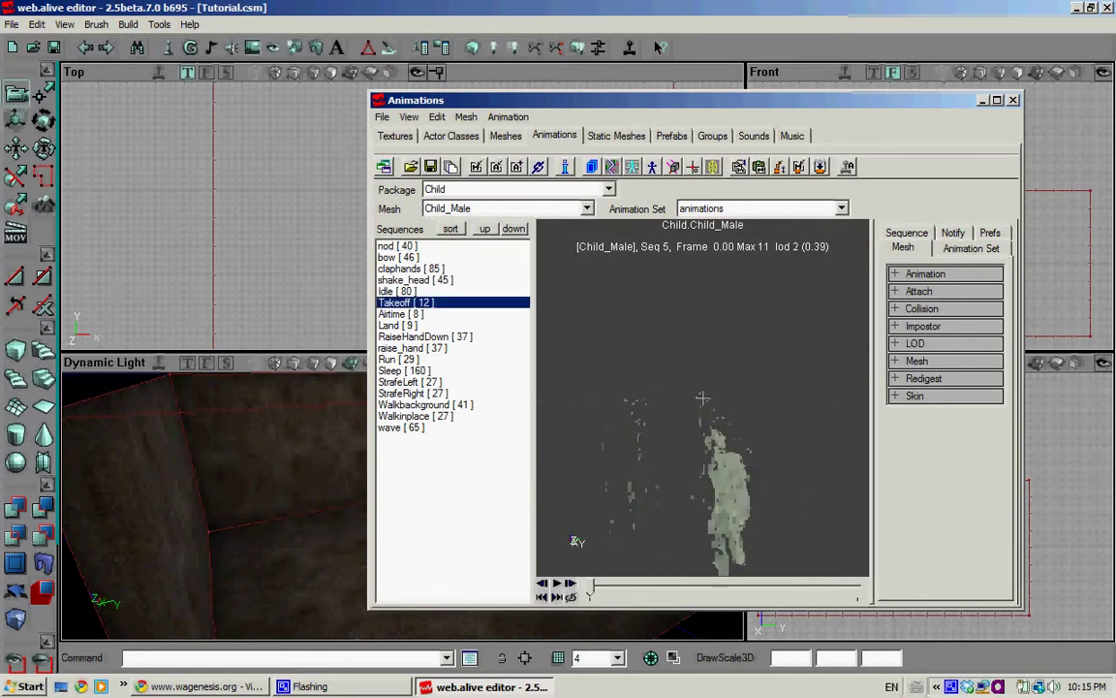
{"action": "left_click", "coordinate": [424, 338]}
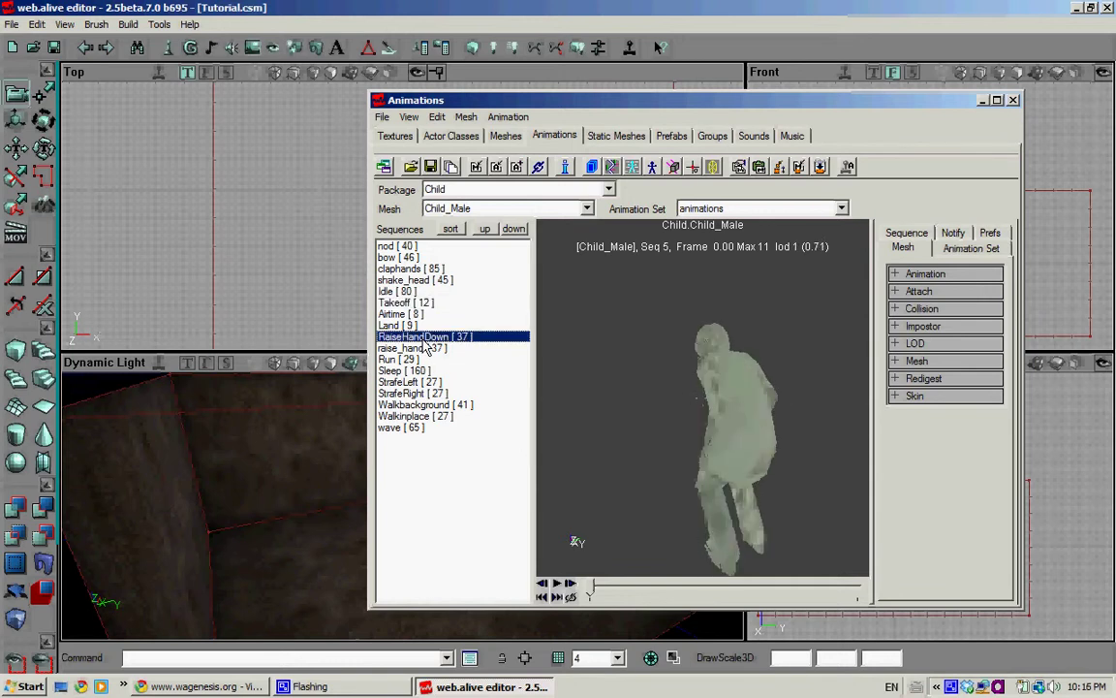
{"action": "key", "text": "Up"}
{"action": "key", "text": "Up"}
{"action": "key", "text": "Up"}
{"action": "key", "text": "Up"}
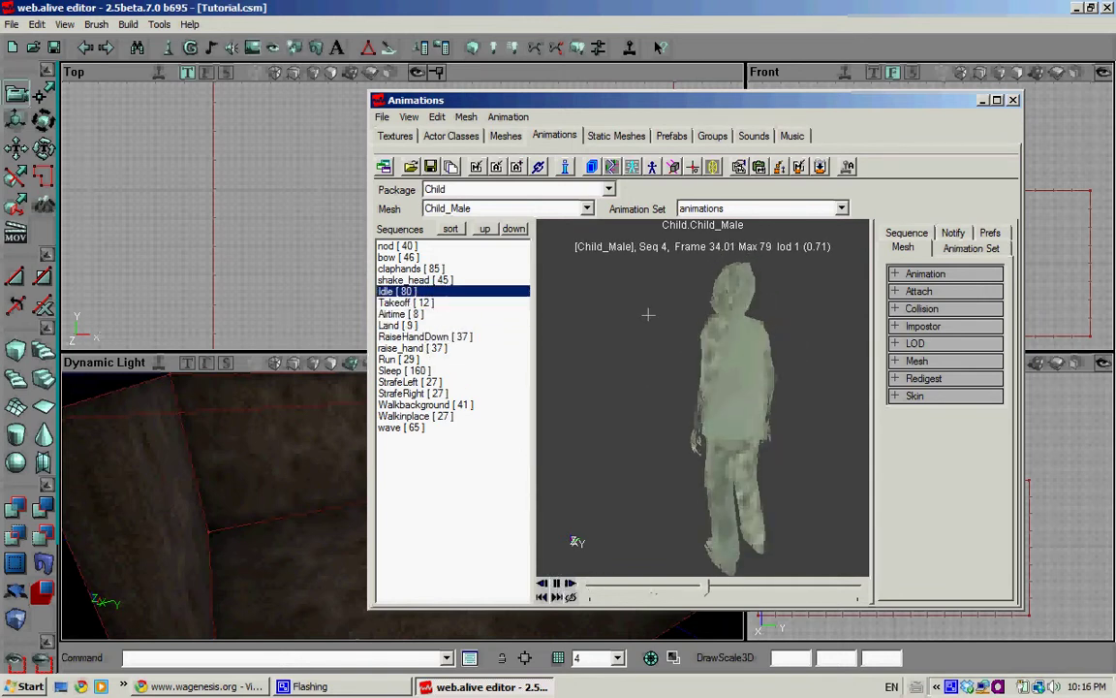
Select BasicPawn under Actor > Pawn in a narrowed, repositioned Actor Classes browser.
{"action": "left_click", "coordinate": [455, 136]}
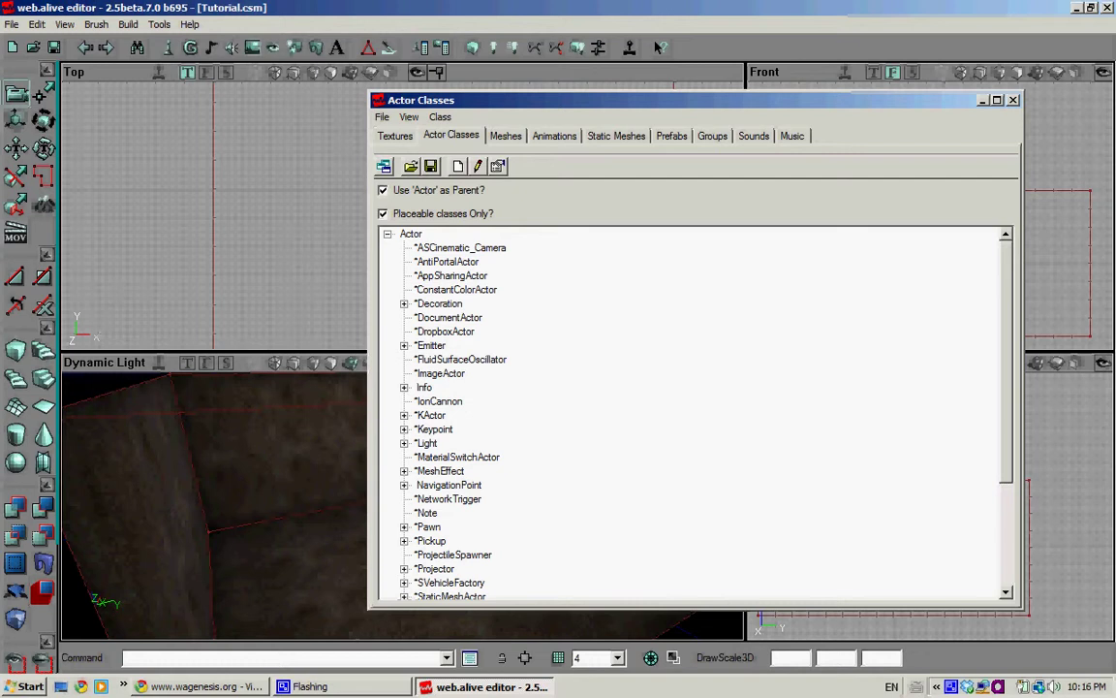
{"action": "left_click_drag", "start_coordinate": [1023, 275], "coordinate": [778, 300]}
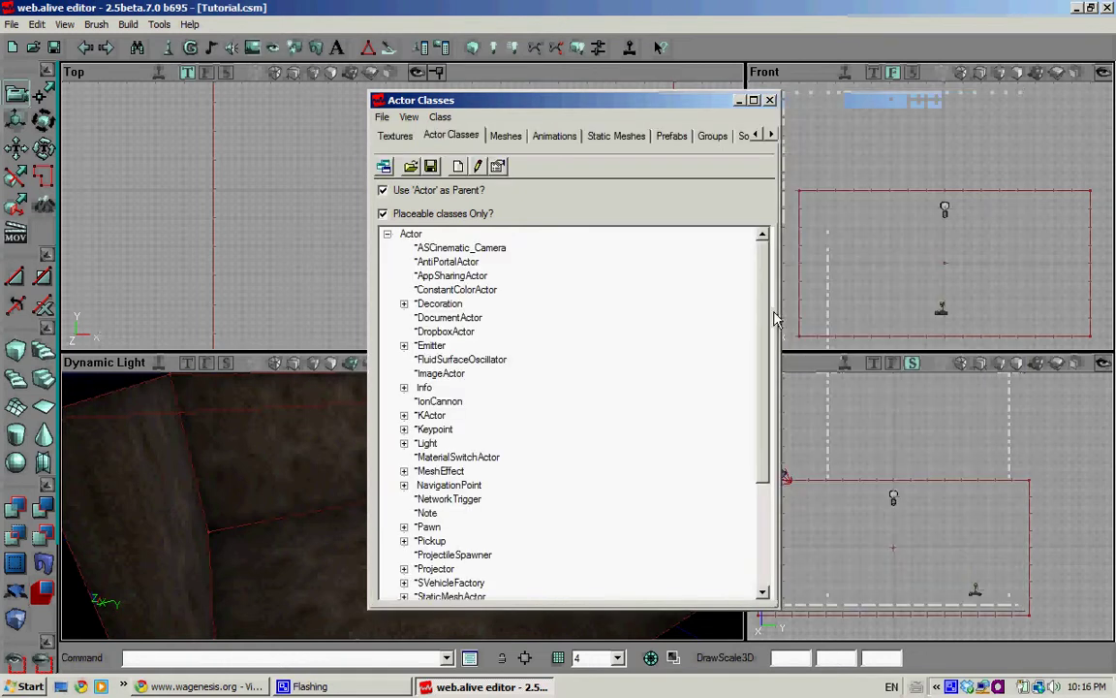
{"action": "left_click", "coordinate": [411, 235]}
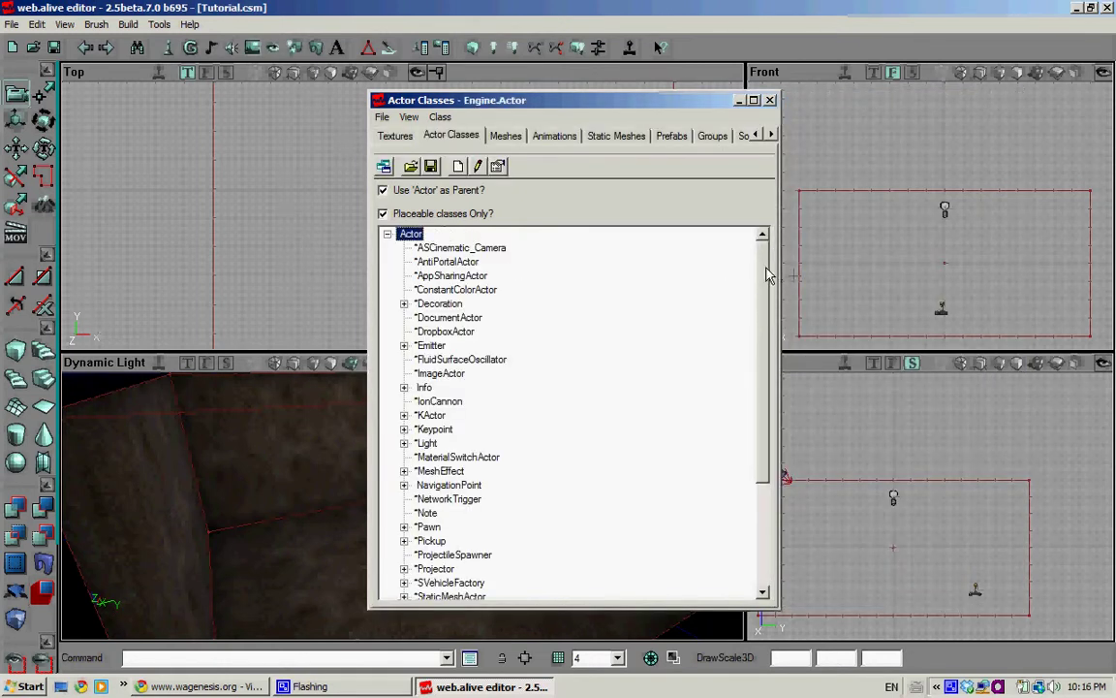
{"action": "scroll", "coordinate": [765, 274], "scroll_direction": "down", "scroll_amount": 3}
{"action": "left_click", "coordinate": [429, 429]}
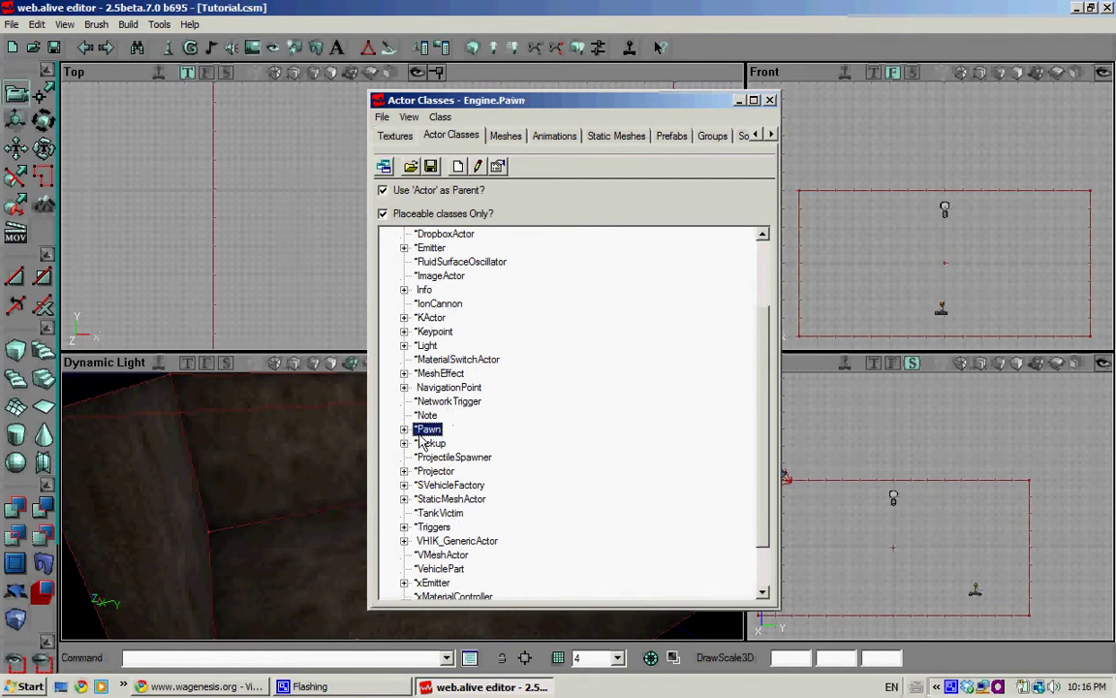
{"action": "left_click", "coordinate": [404, 429]}
{"action": "left_click", "coordinate": [454, 443]}
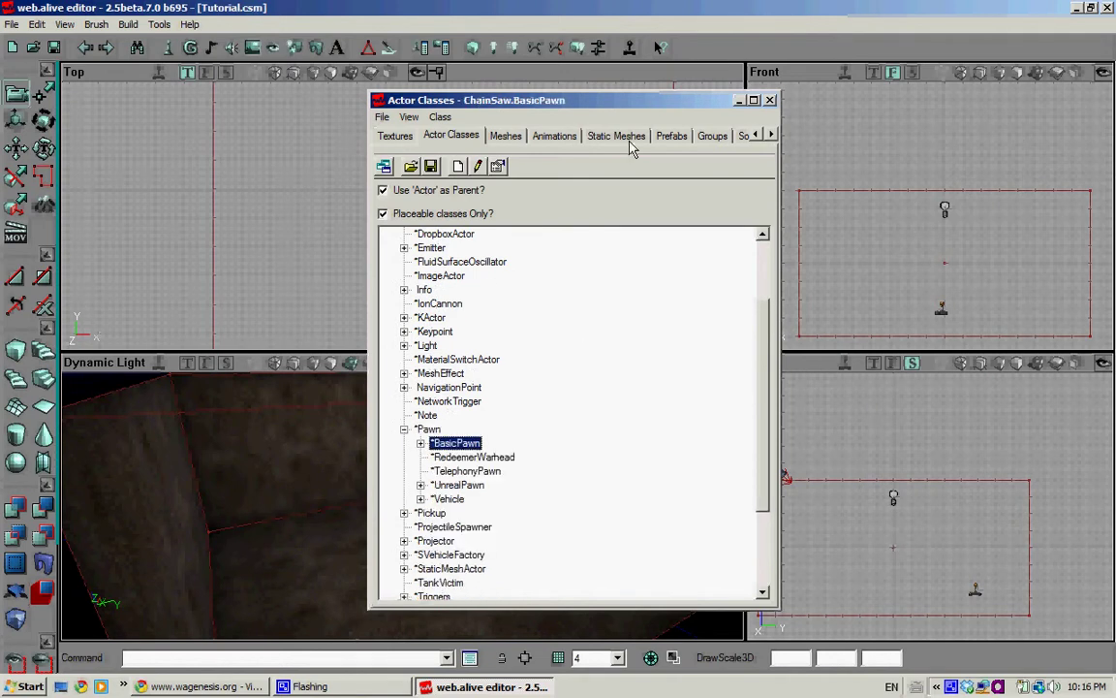
{"action": "left_click_drag", "start_coordinate": [616, 109], "coordinate": [865, 96]}
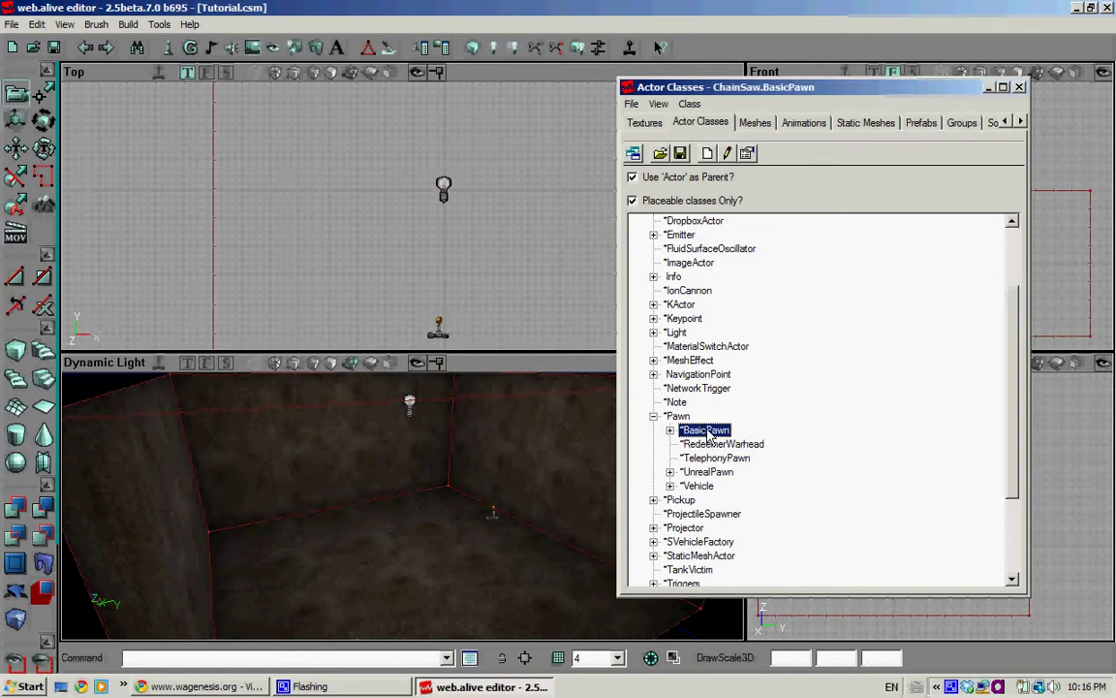
Add a BasicPawn on the room floor and open its properties.
{"action": "right_click", "coordinate": [377, 548]}
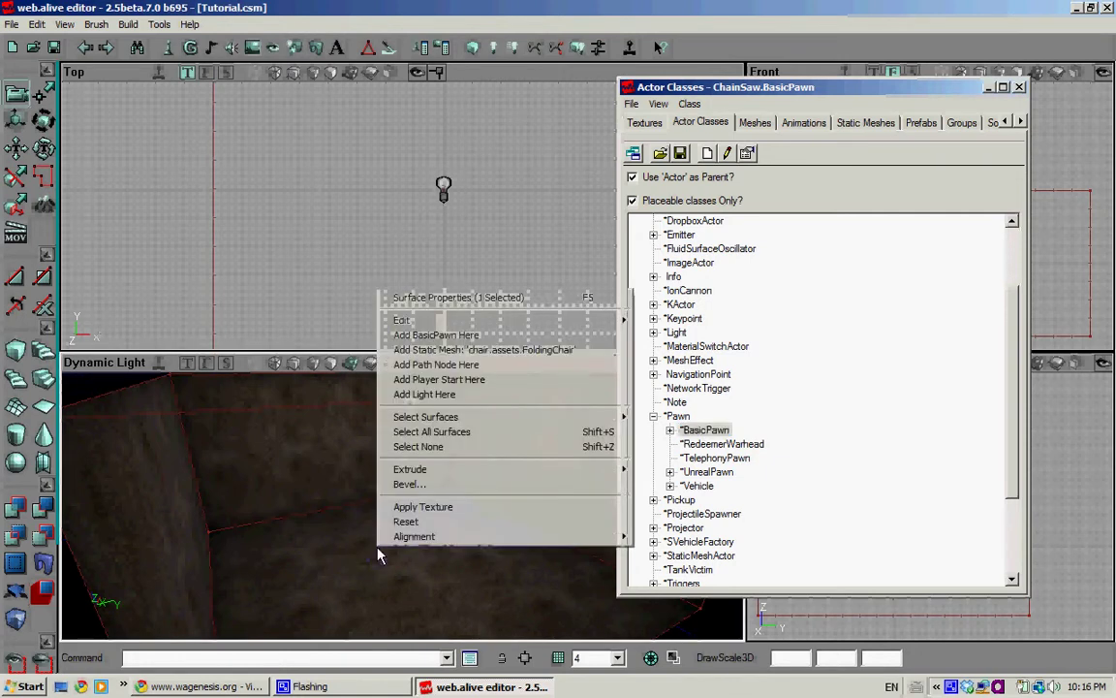
{"action": "left_click", "coordinate": [426, 335]}
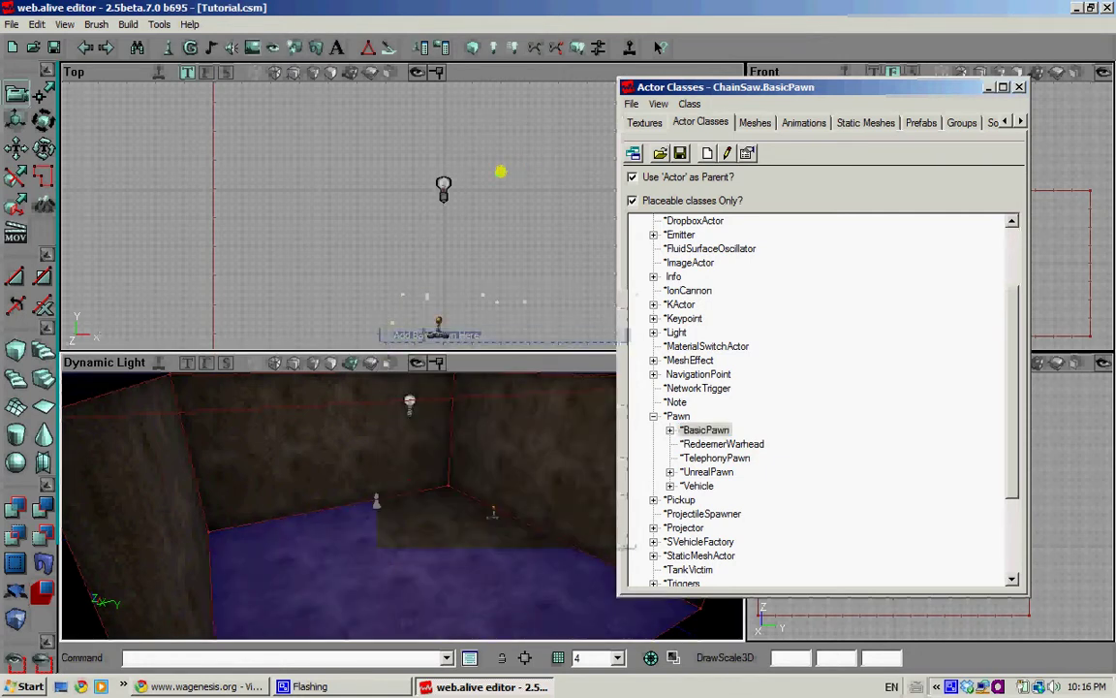
{"action": "double_click", "coordinate": [377, 502]}
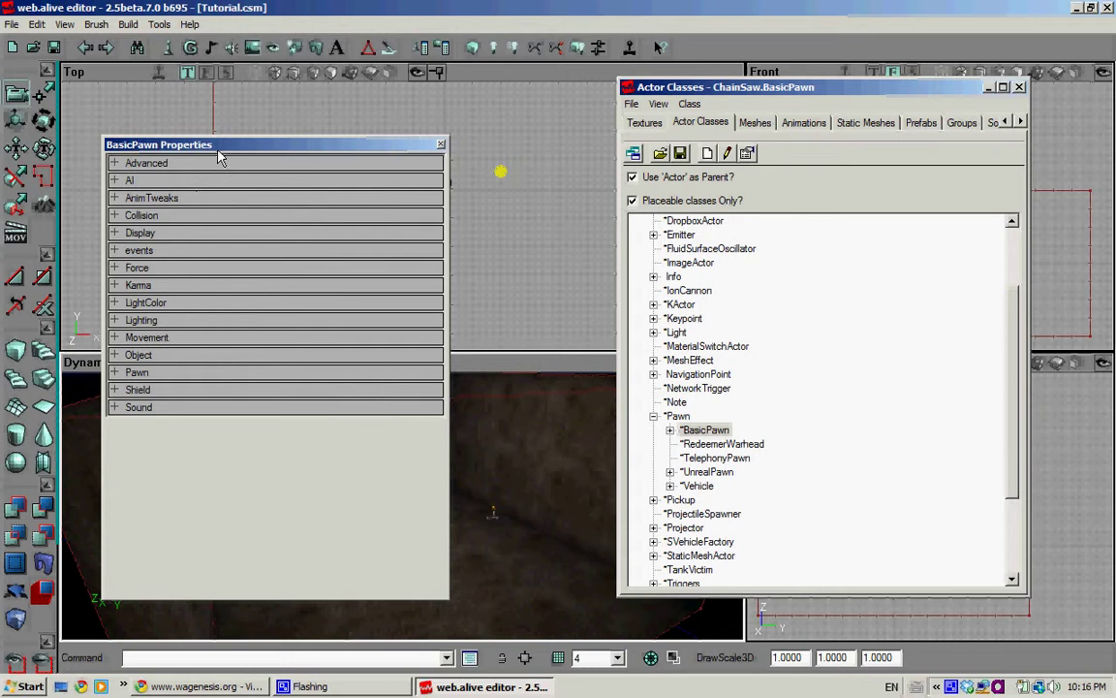
Set the BasicPawn's Display > Mesh to SkeletalMesh 'Child.Child_Male'.
{"action": "left_click", "coordinate": [143, 233]}
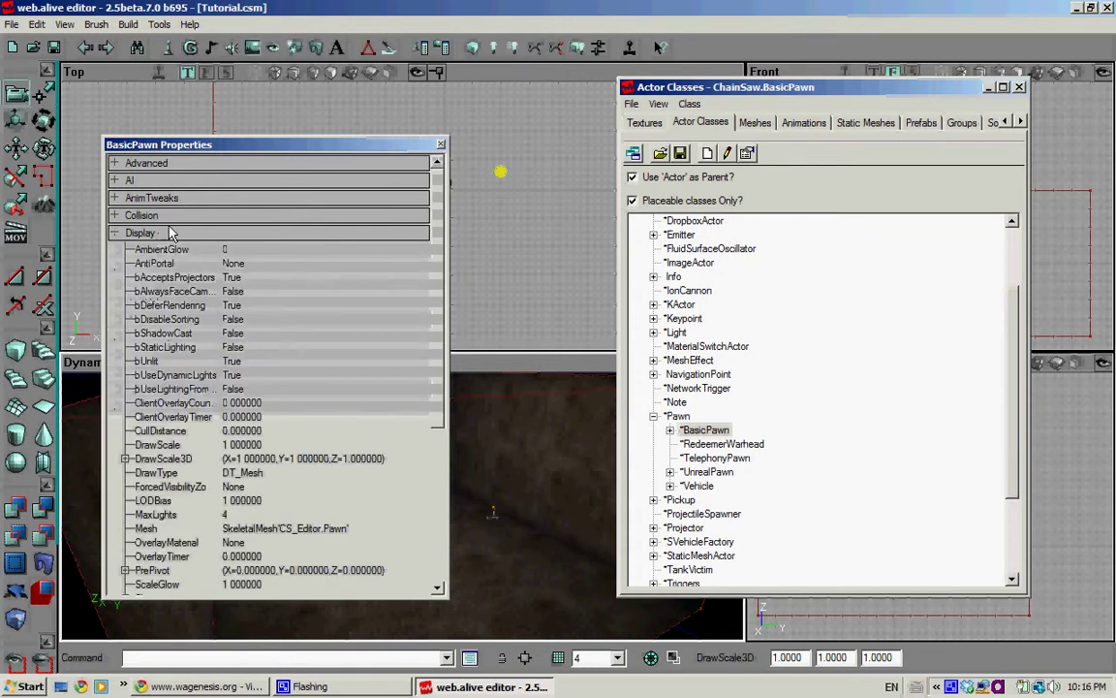
{"action": "left_click_drag", "start_coordinate": [195, 148], "coordinate": [552, 168]}
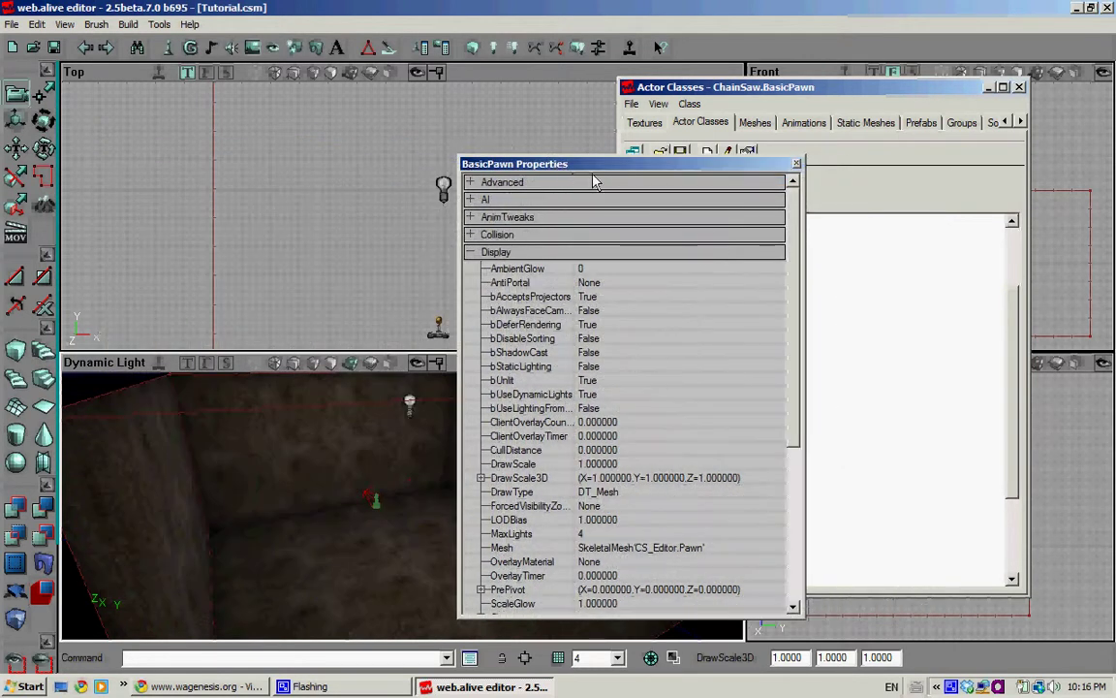
{"action": "left_click_drag", "start_coordinate": [662, 171], "coordinate": [335, 117]}
{"action": "scroll", "coordinate": [420, 210], "scroll_direction": "down", "scroll_amount": 2}
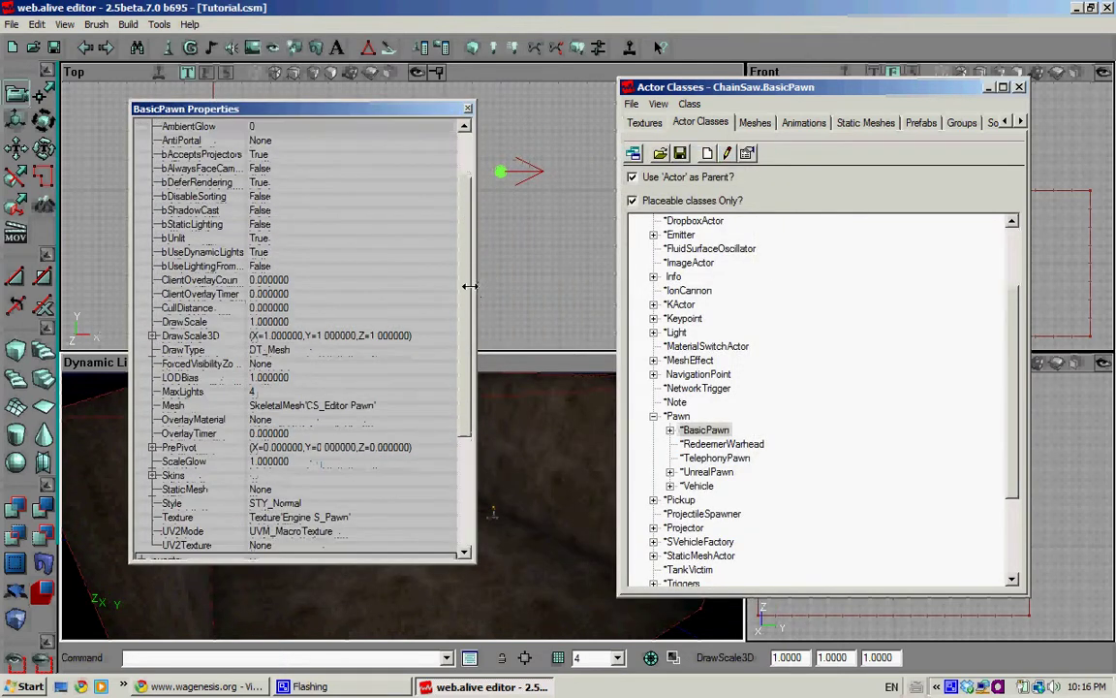
{"action": "left_click", "coordinate": [312, 406]}
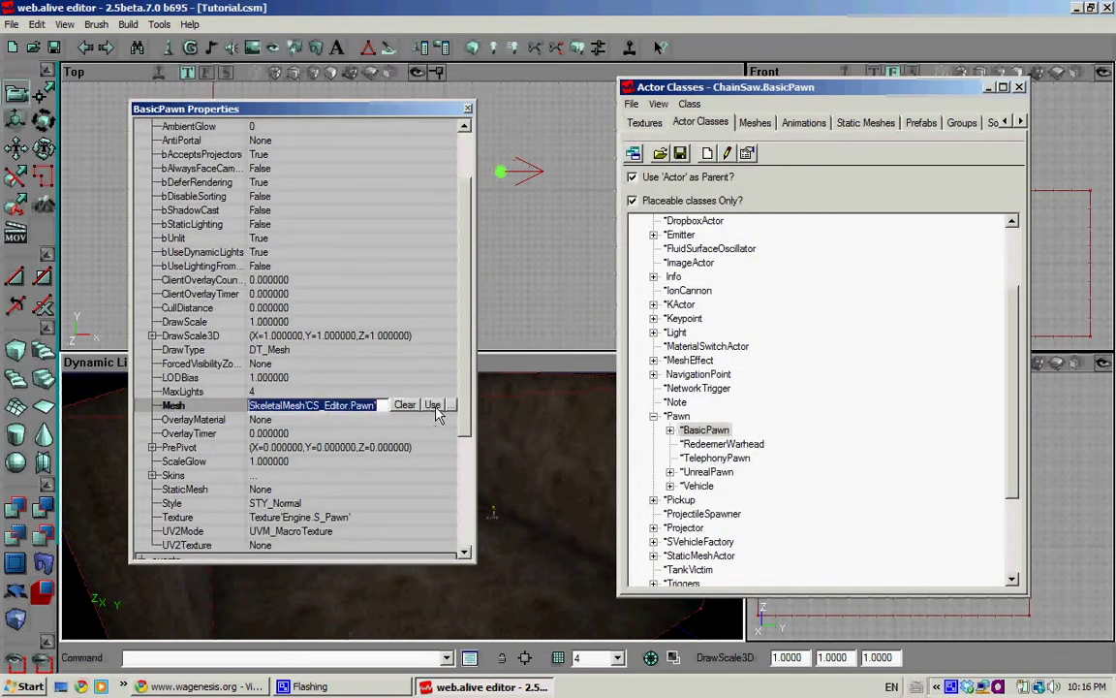
{"action": "left_click", "coordinate": [433, 406]}
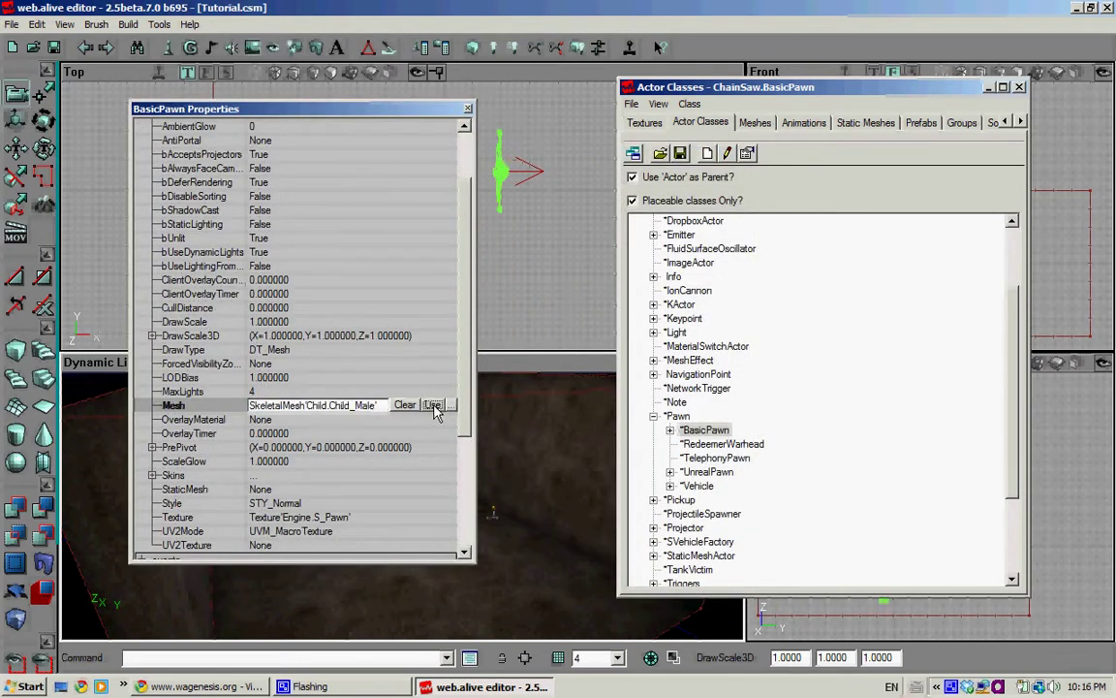
{"action": "left_click", "coordinate": [812, 124]}
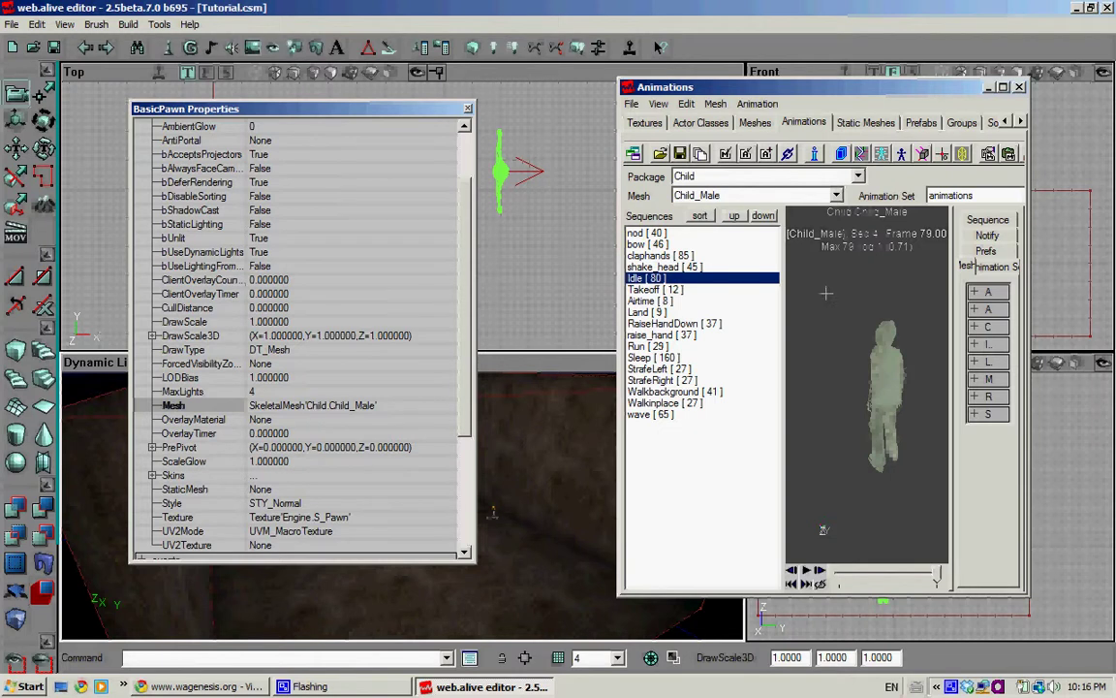
{"action": "left_click", "coordinate": [700, 122]}
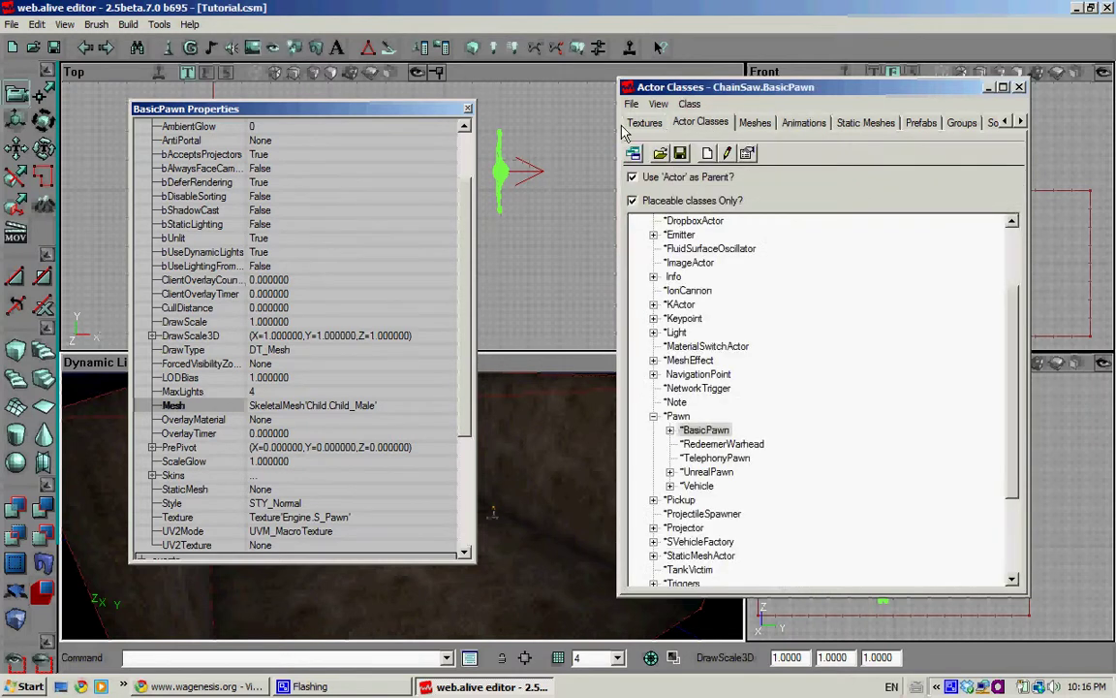
Change the BasicPawn's events > Tag to 'Child' and close the properties window.
{"action": "scroll", "coordinate": [463, 366], "scroll_direction": "up", "scroll_amount": 3}
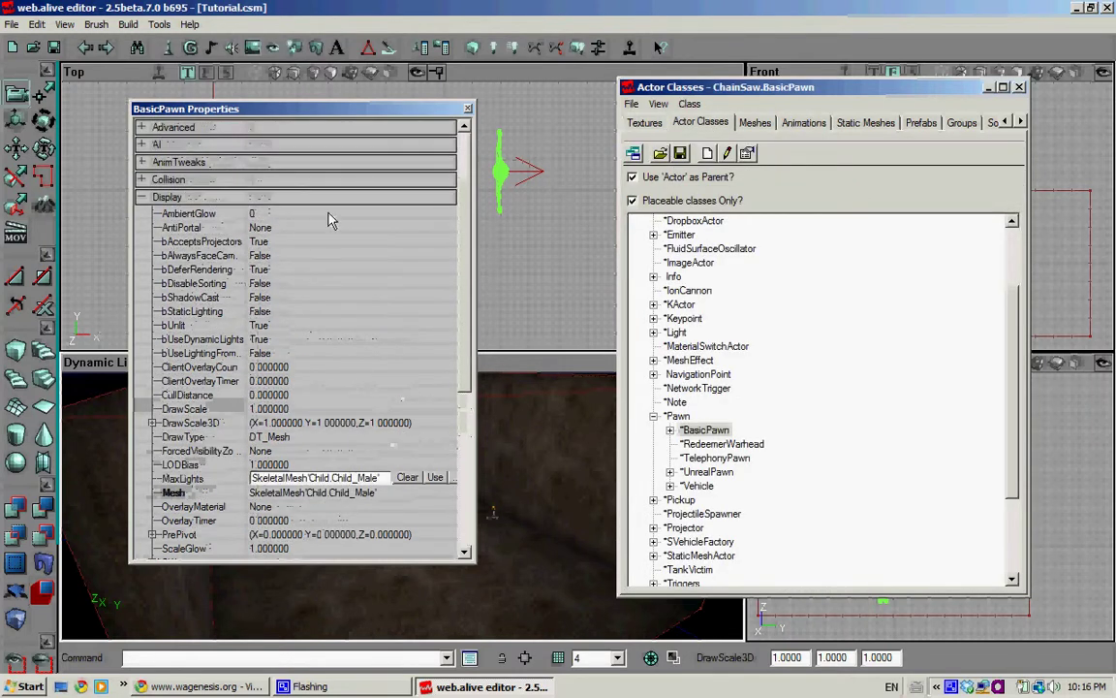
{"action": "left_click", "coordinate": [144, 194]}
{"action": "left_click", "coordinate": [205, 218]}
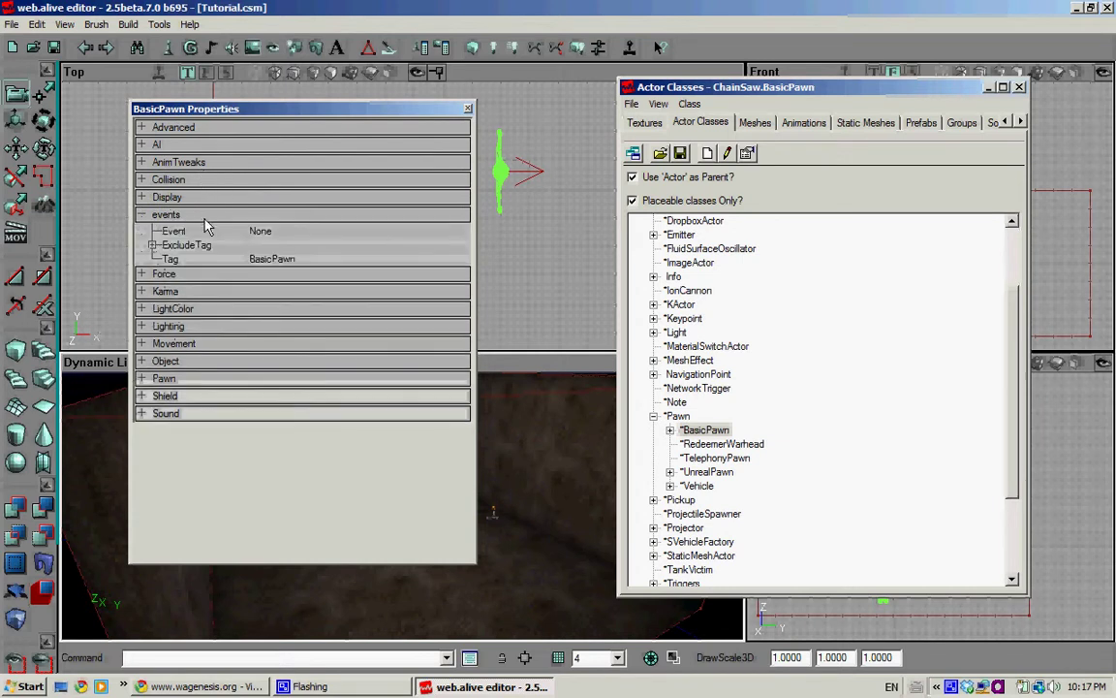
{"action": "left_click", "coordinate": [281, 260]}
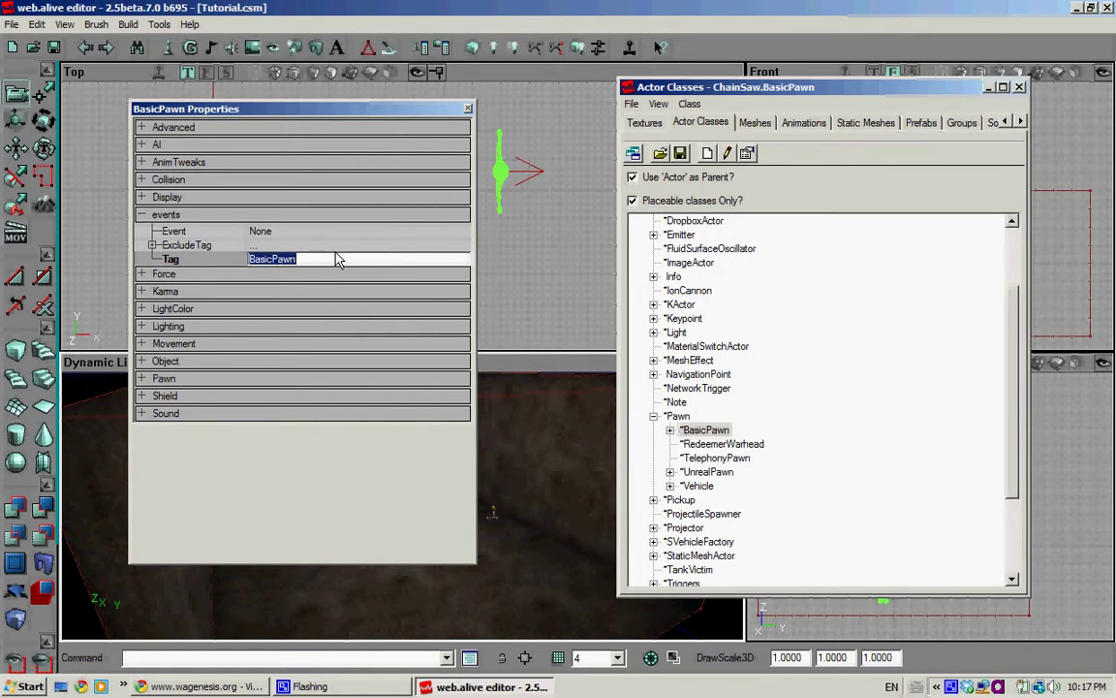
{"action": "type", "text": "Child"}
{"action": "key", "text": "Return"}
{"action": "left_click", "coordinate": [469, 109]}
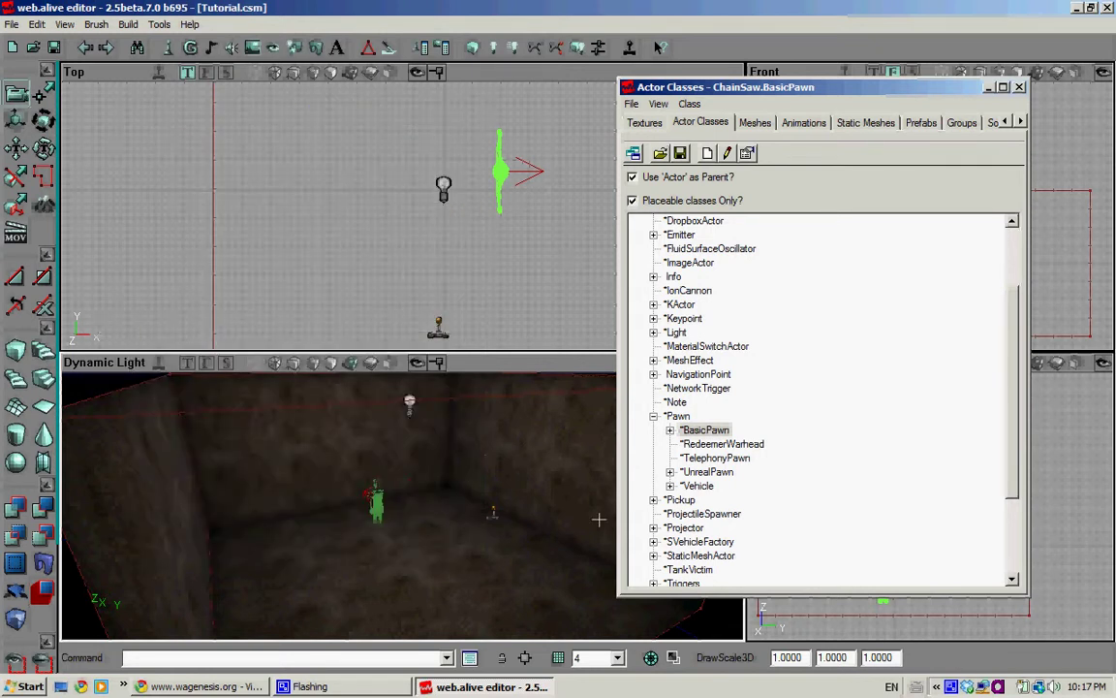
Select AnimationTrigger under Triggers and add one on the room floor.
{"action": "left_click", "coordinate": [653, 415]}
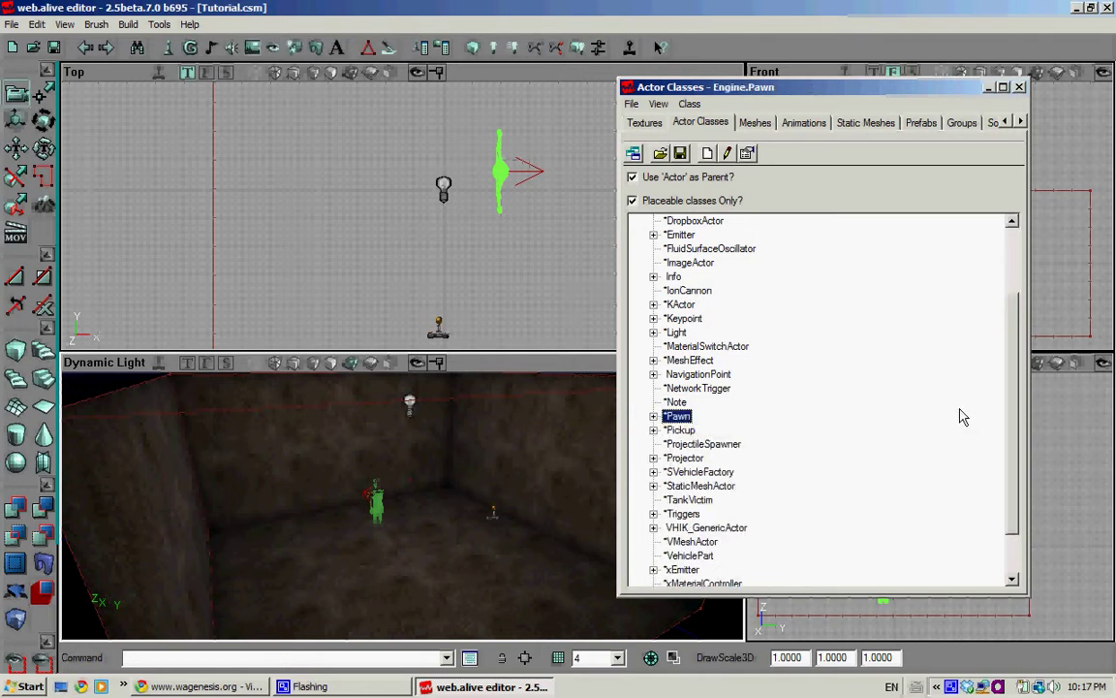
{"action": "left_click_drag", "start_coordinate": [1014, 394], "coordinate": [1014, 475]}
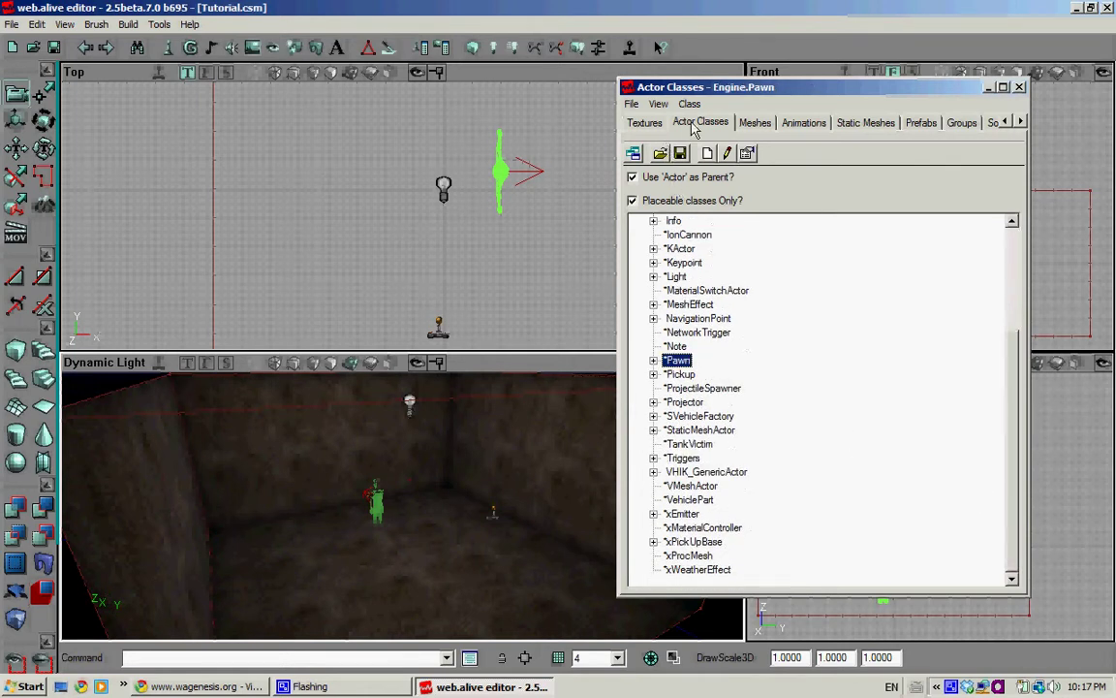
{"action": "left_click", "coordinate": [653, 457]}
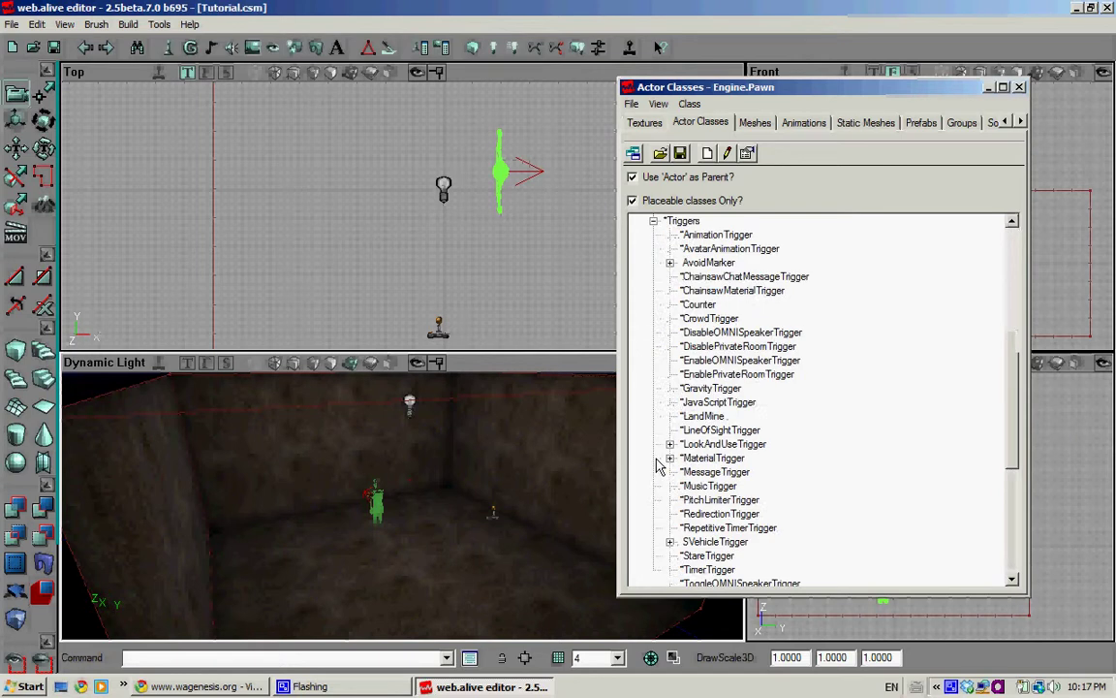
{"action": "left_click", "coordinate": [717, 235]}
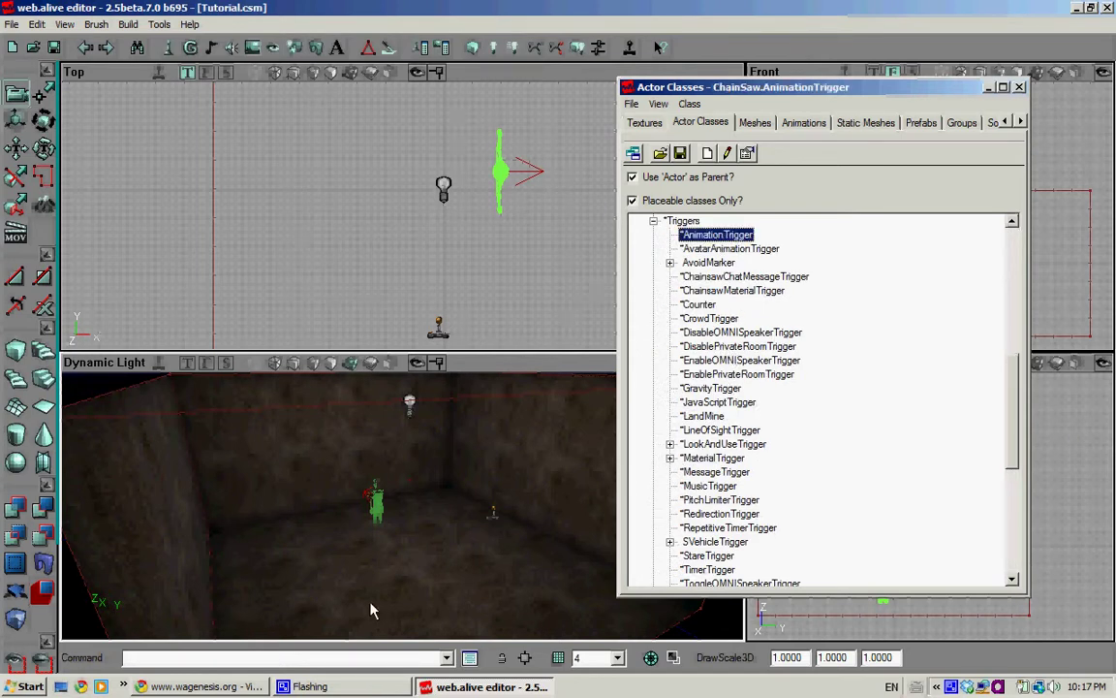
{"action": "right_click", "coordinate": [446, 555]}
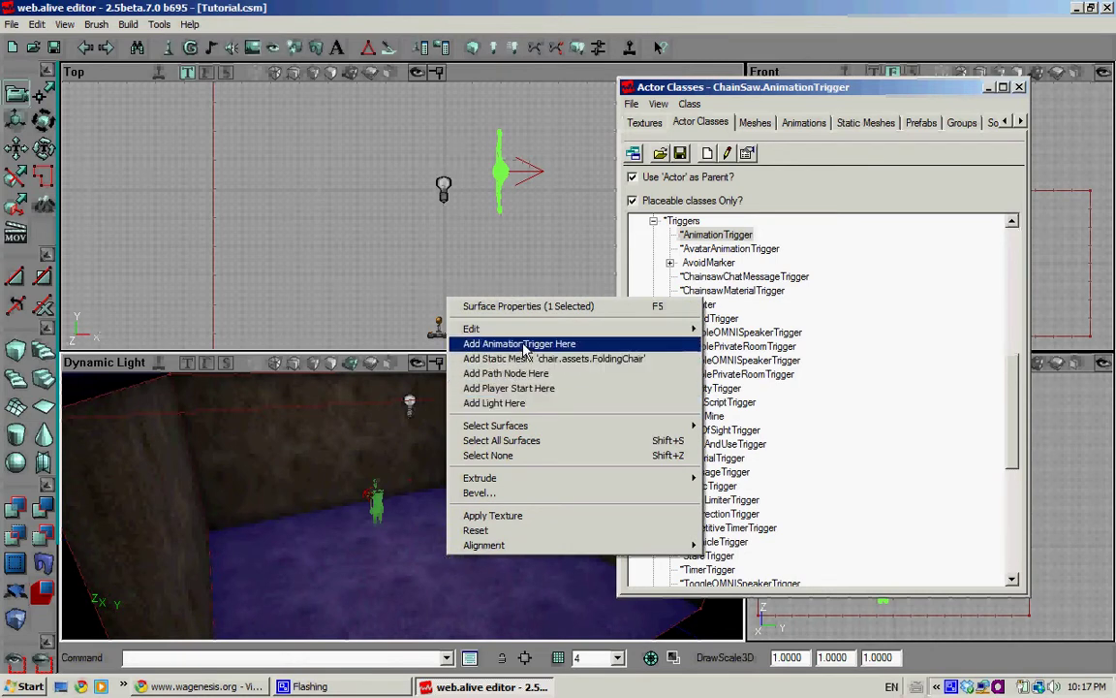
{"action": "left_click", "coordinate": [519, 345]}
Set the AnimationTrigger's Advanced > bHidden property to False.
{"action": "double_click", "coordinate": [448, 533]}
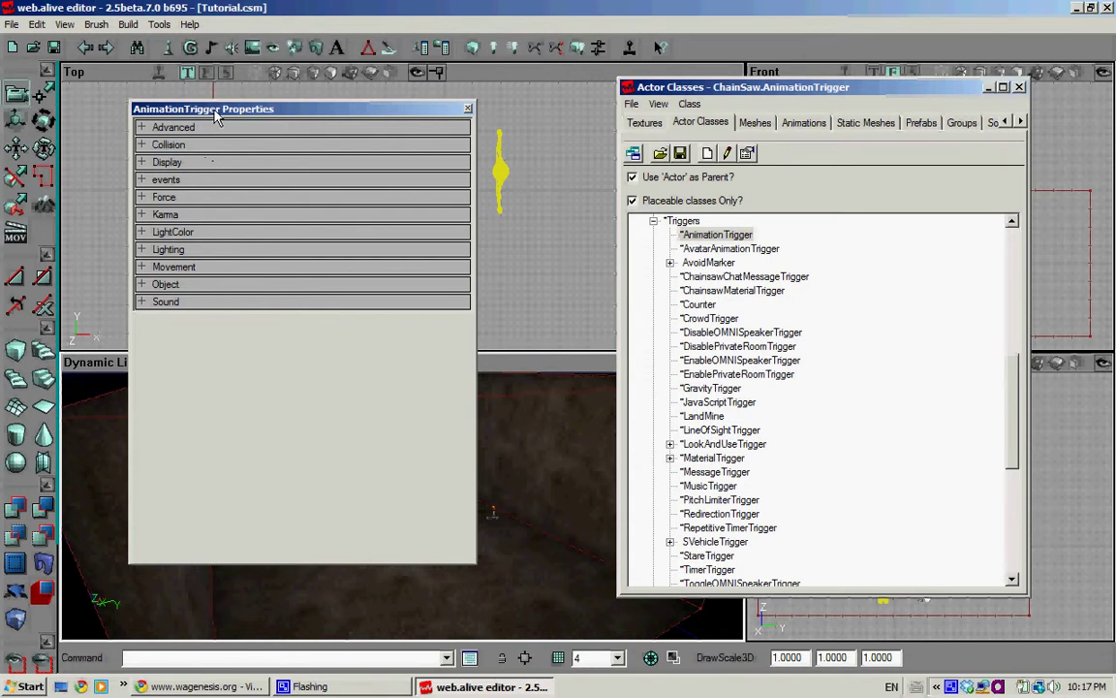
{"action": "left_click_drag", "start_coordinate": [217, 114], "coordinate": [248, 165]}
{"action": "left_click", "coordinate": [247, 157]}
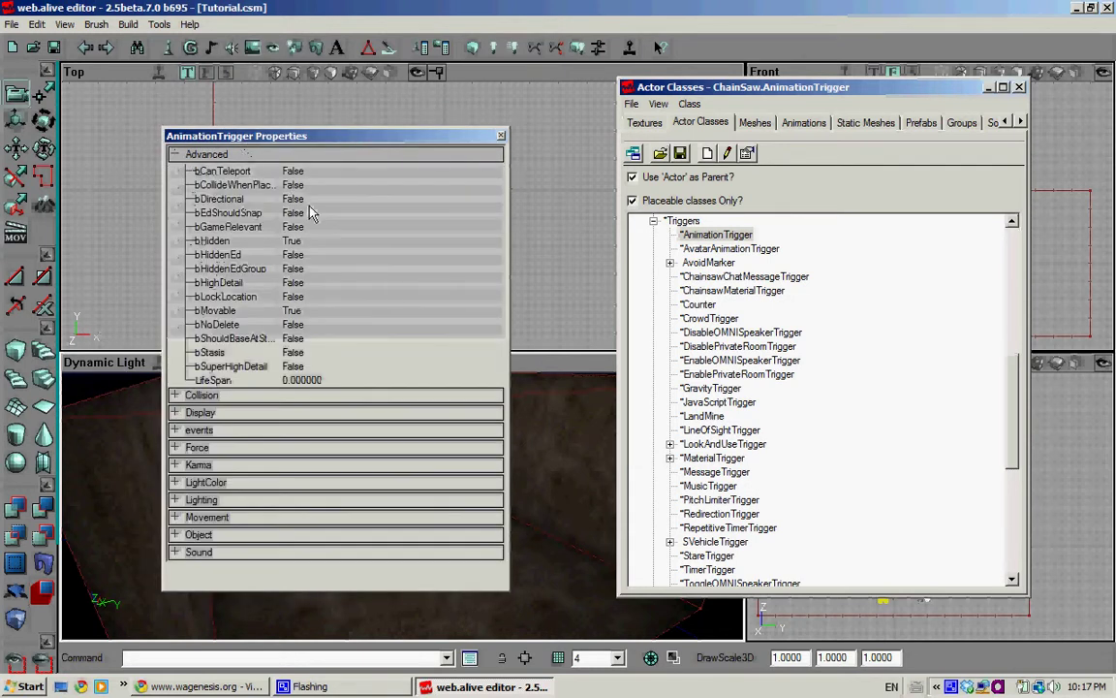
{"action": "left_click", "coordinate": [320, 242]}
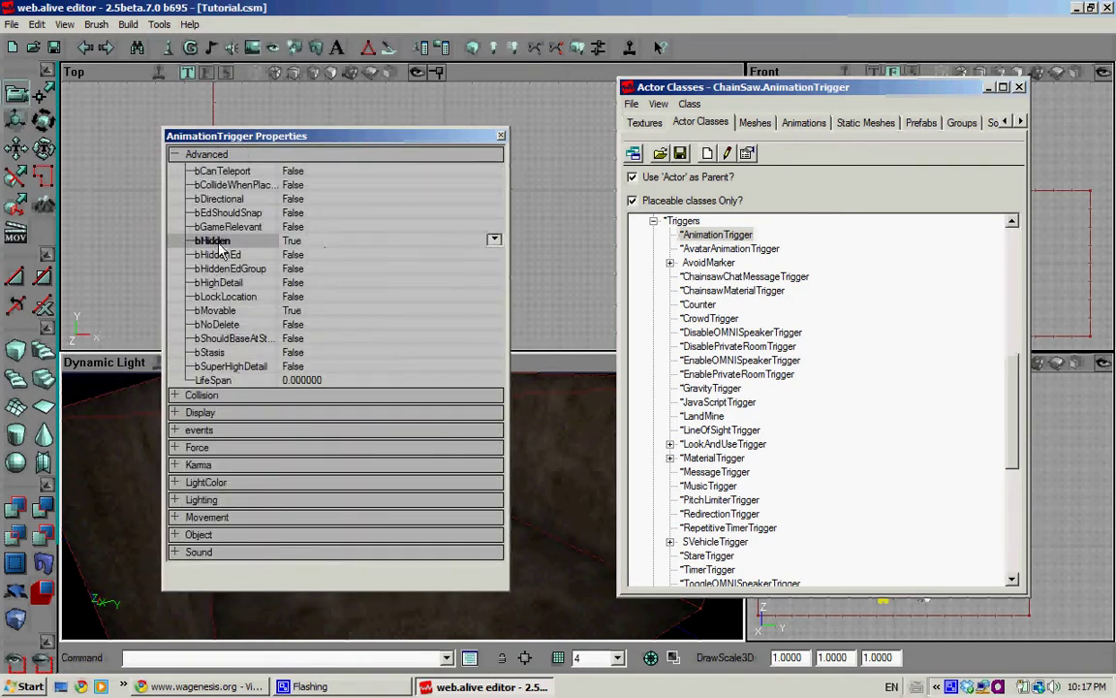
{"action": "left_click", "coordinate": [494, 239]}
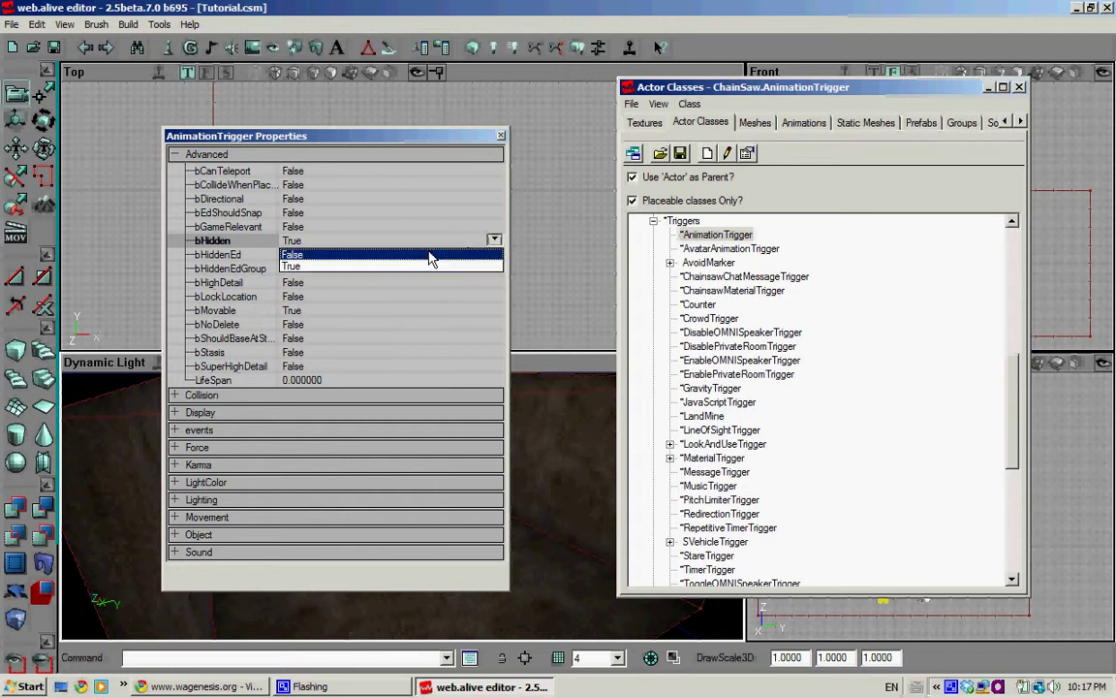
{"action": "left_click", "coordinate": [387, 252]}
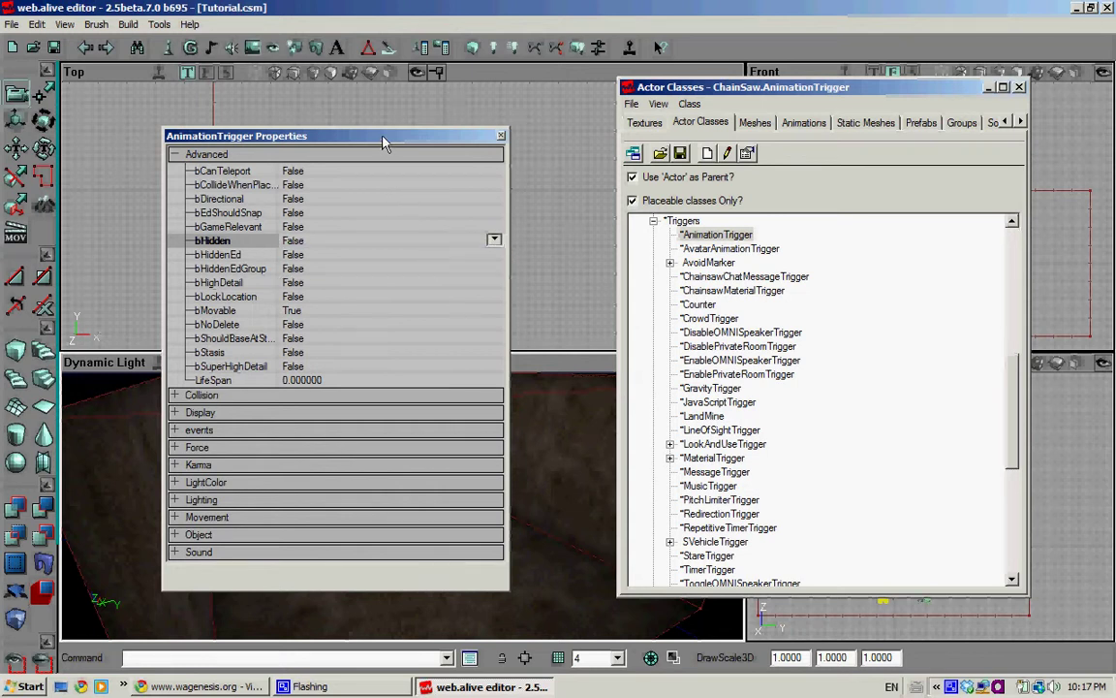
{"action": "left_click_drag", "start_coordinate": [382, 142], "coordinate": [915, 156]}
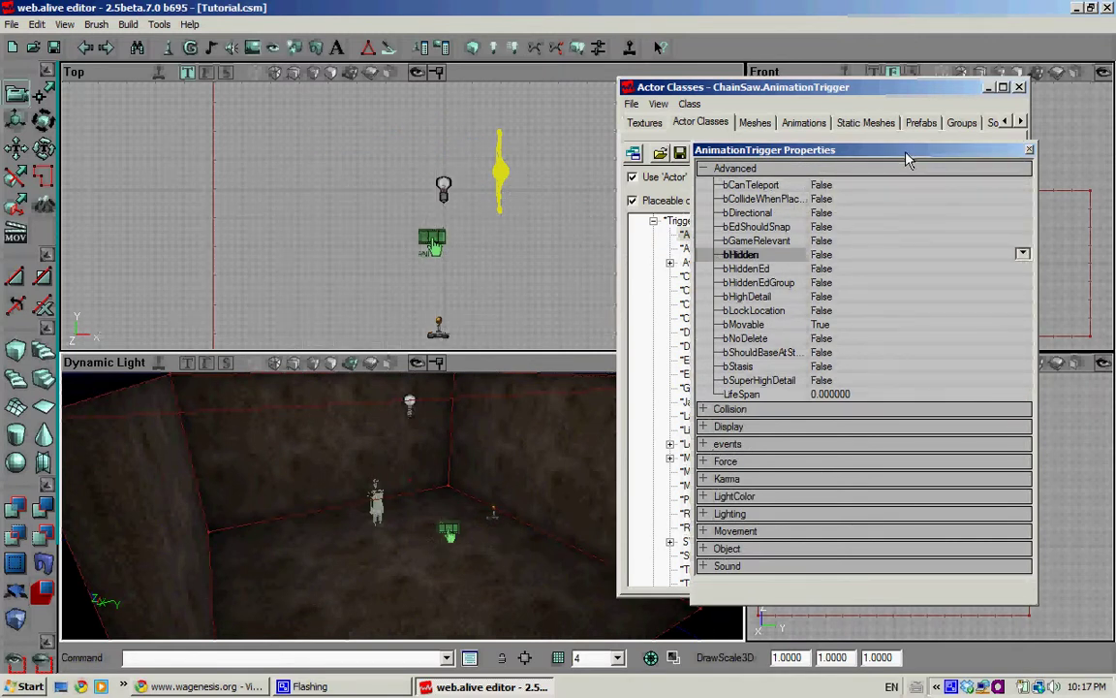
{"action": "left_click_drag", "start_coordinate": [907, 158], "coordinate": [419, 149]}
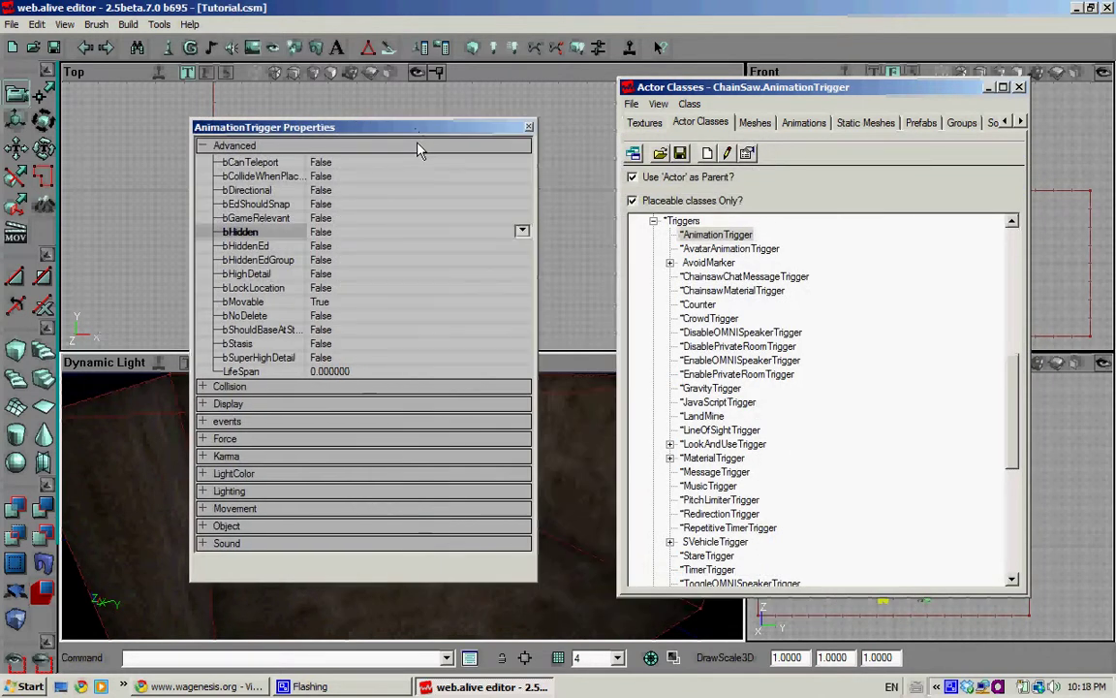
{"action": "left_click", "coordinate": [257, 145]}
Set the AnimationTrigger's events > Tag to 'AnimateChild'.
{"action": "left_click", "coordinate": [260, 198]}
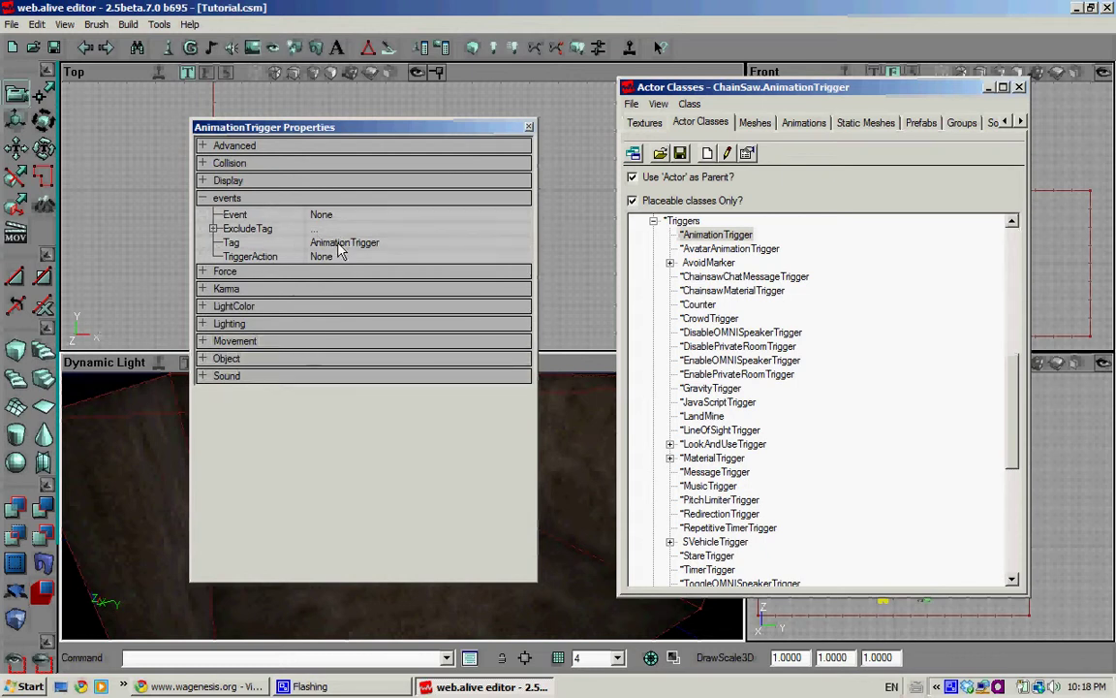
{"action": "left_click", "coordinate": [387, 243]}
{"action": "left_click", "coordinate": [401, 244]}
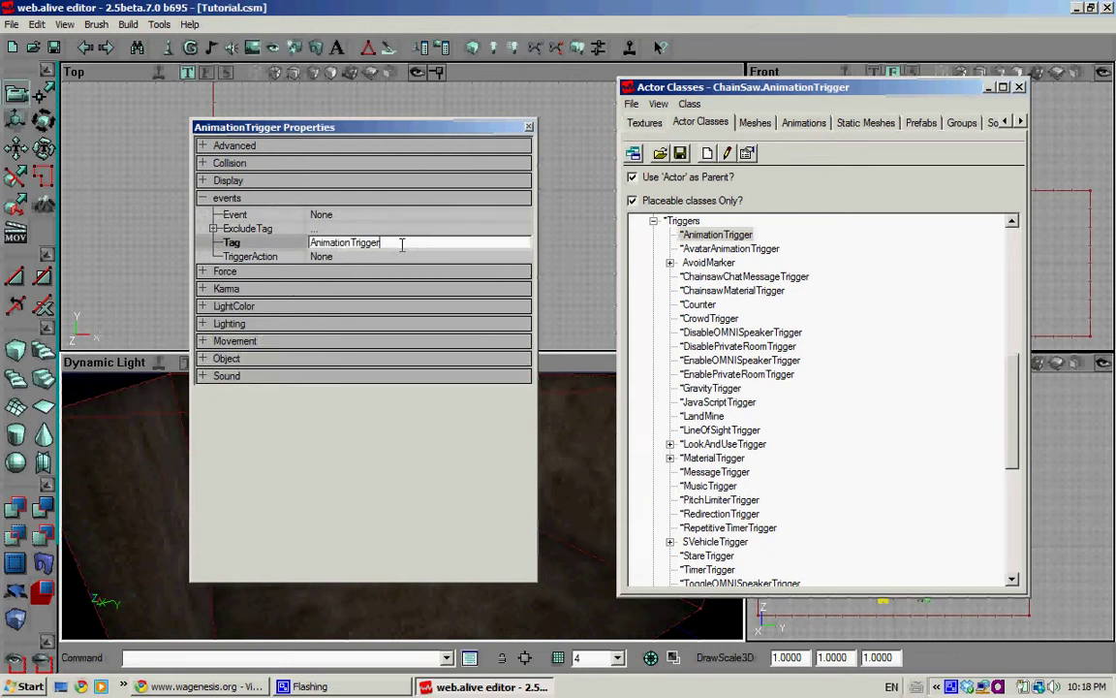
{"action": "double_click", "coordinate": [403, 244]}
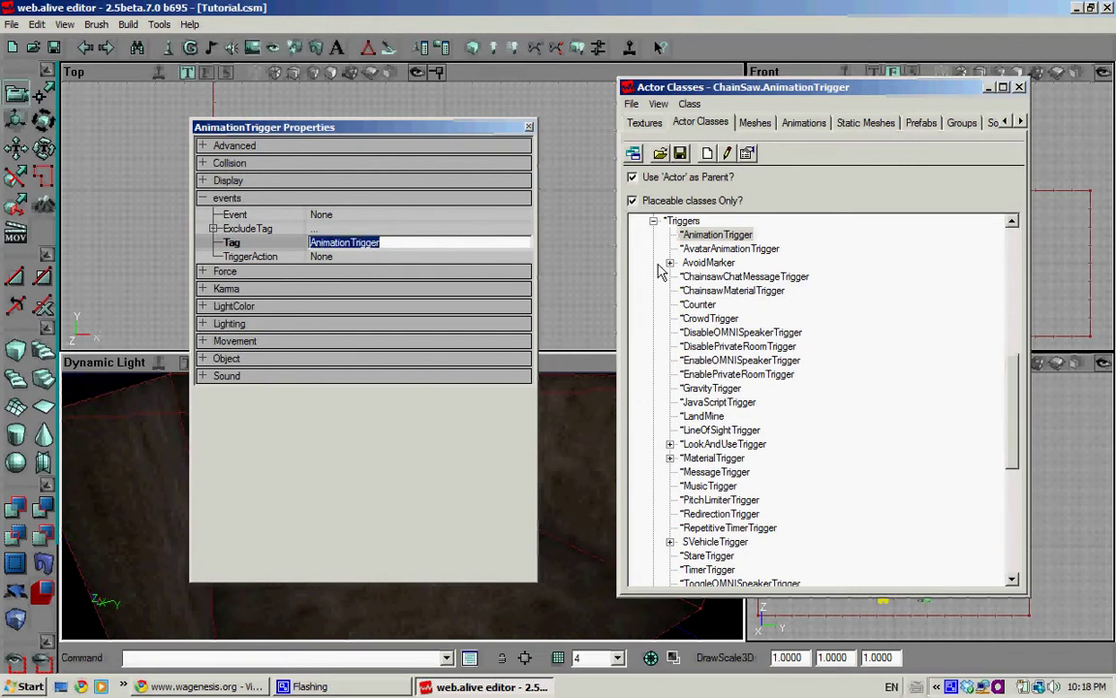
{"action": "type", "text": "Animate"}
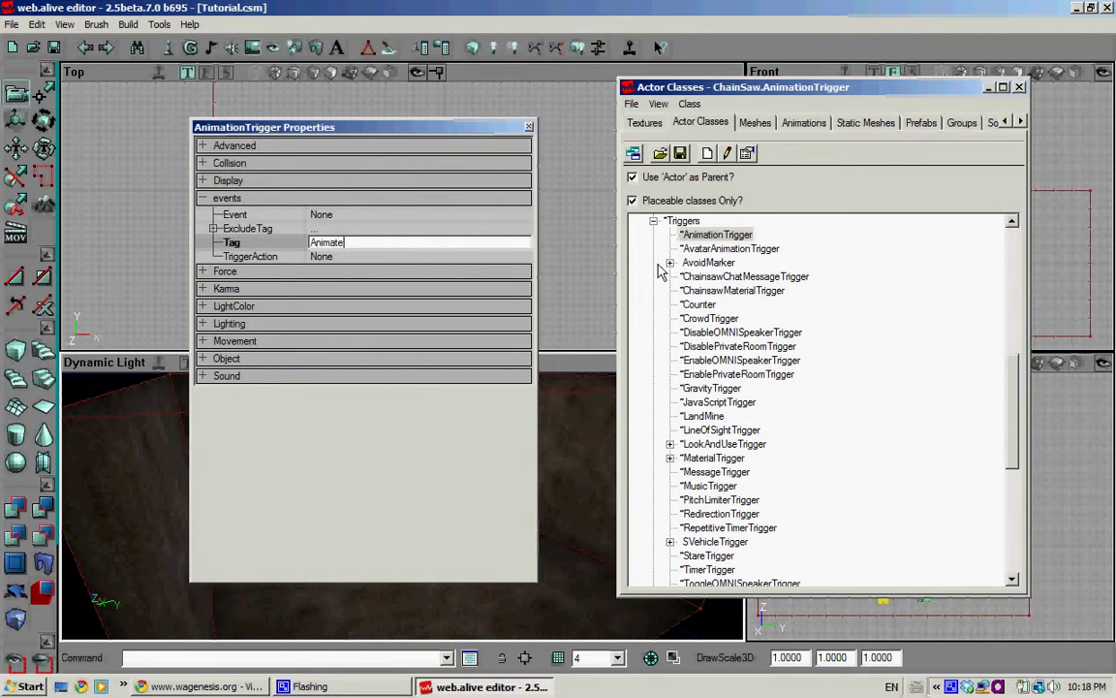
{"action": "type", "text": "Child"}
{"action": "key", "text": "Return"}
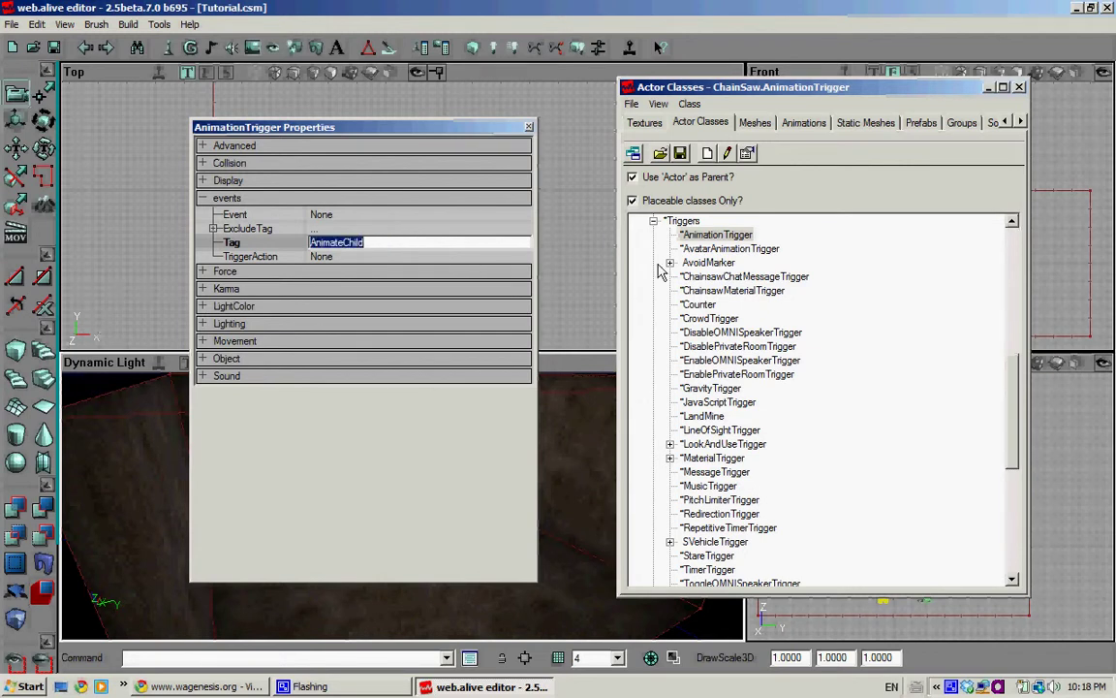
Set the AnimationTrigger's events > Event to 'Child', checking the pawn's tag.
{"action": "left_click", "coordinate": [356, 215]}
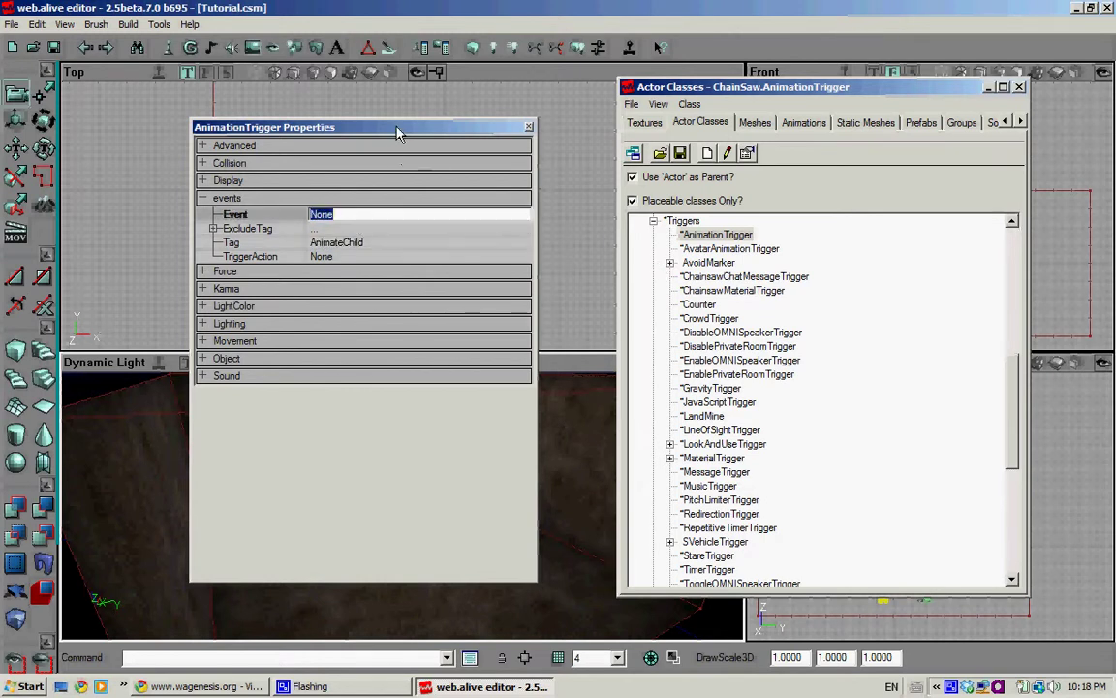
{"action": "left_click_drag", "start_coordinate": [395, 133], "coordinate": [676, 167]}
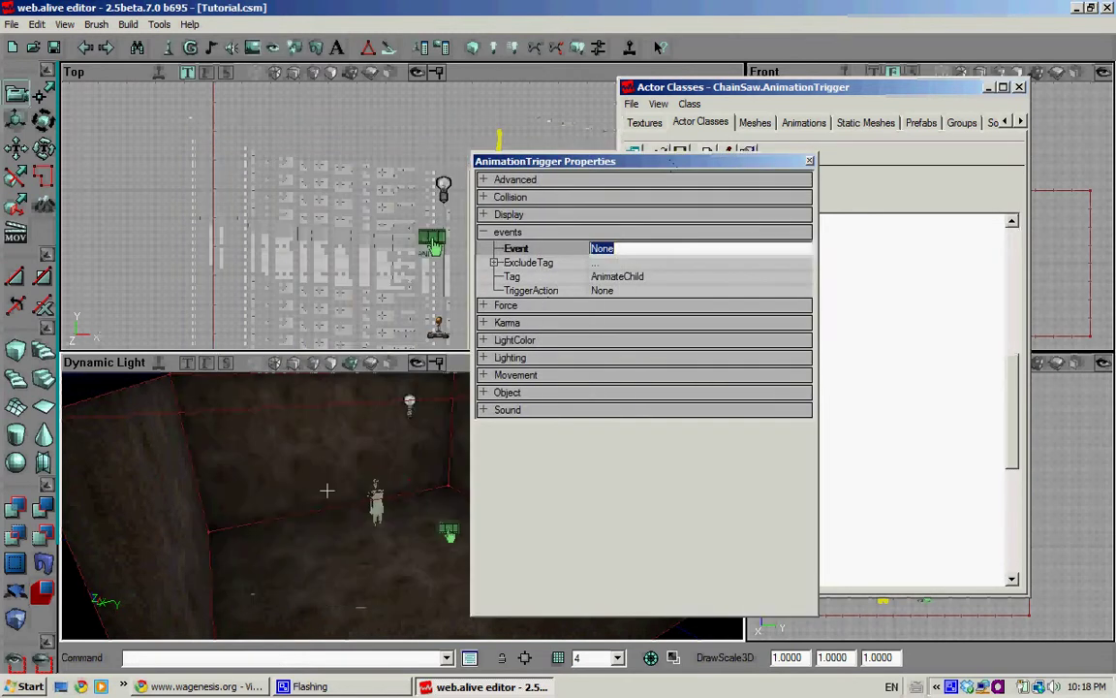
{"action": "left_click", "coordinate": [613, 248]}
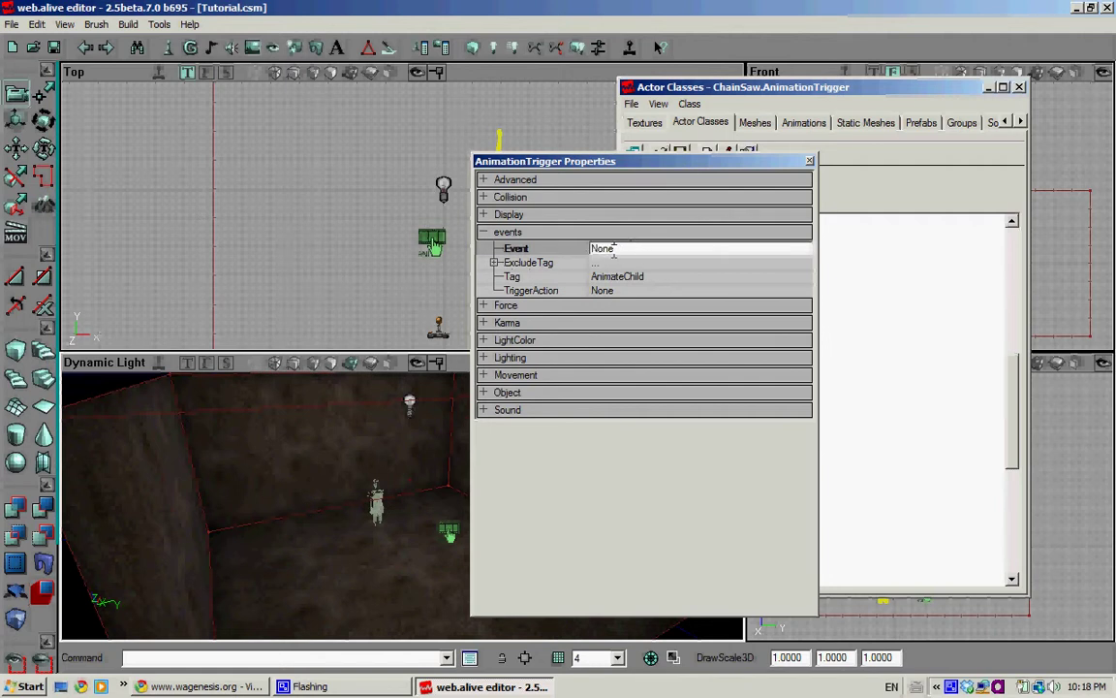
{"action": "double_click", "coordinate": [610, 248]}
{"action": "type", "text": "Child"}
{"action": "key", "text": "Return"}
{"action": "left_click", "coordinate": [638, 248]}
{"action": "left_click", "coordinate": [376, 502]}
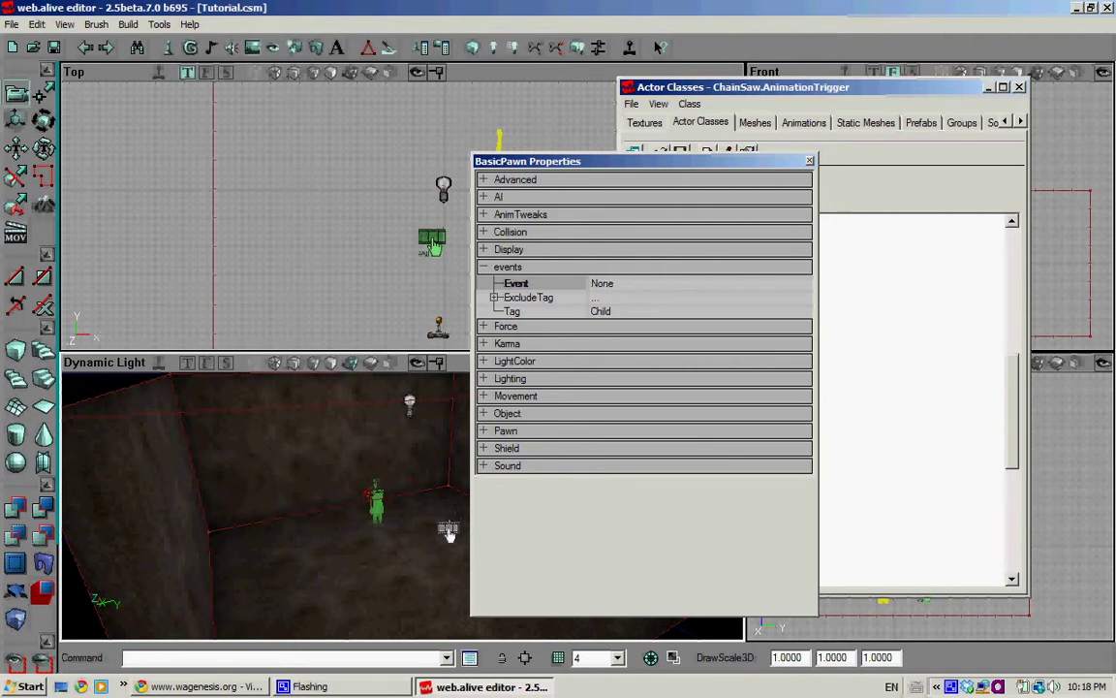
{"action": "left_click", "coordinate": [448, 531]}
{"action": "left_click_drag", "start_coordinate": [730, 165], "coordinate": [370, 110]}
Select LookAndUseTrigger, add one on the room floor and open its properties.
{"action": "left_click", "coordinate": [452, 102]}
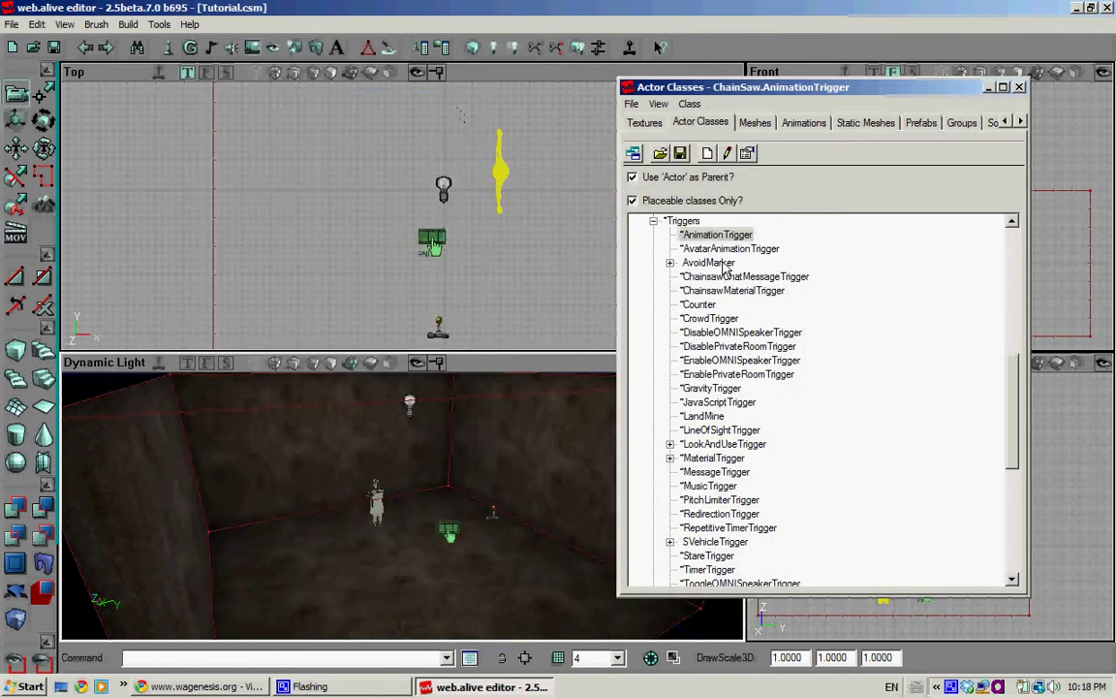
{"action": "left_click", "coordinate": [730, 249]}
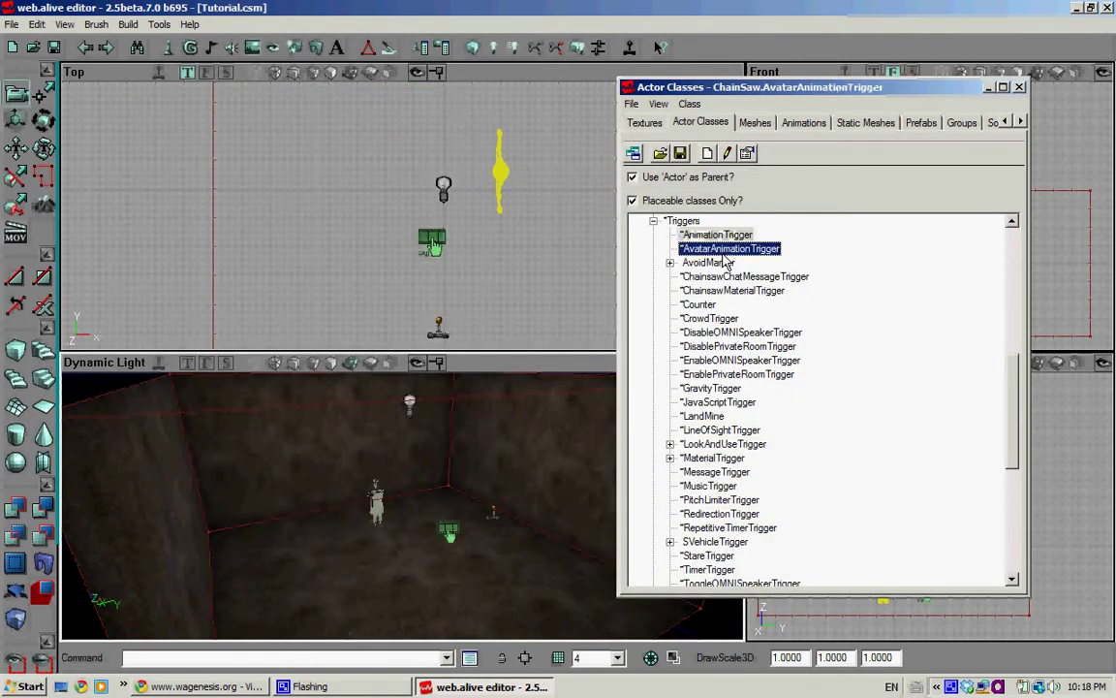
{"action": "left_click", "coordinate": [733, 445]}
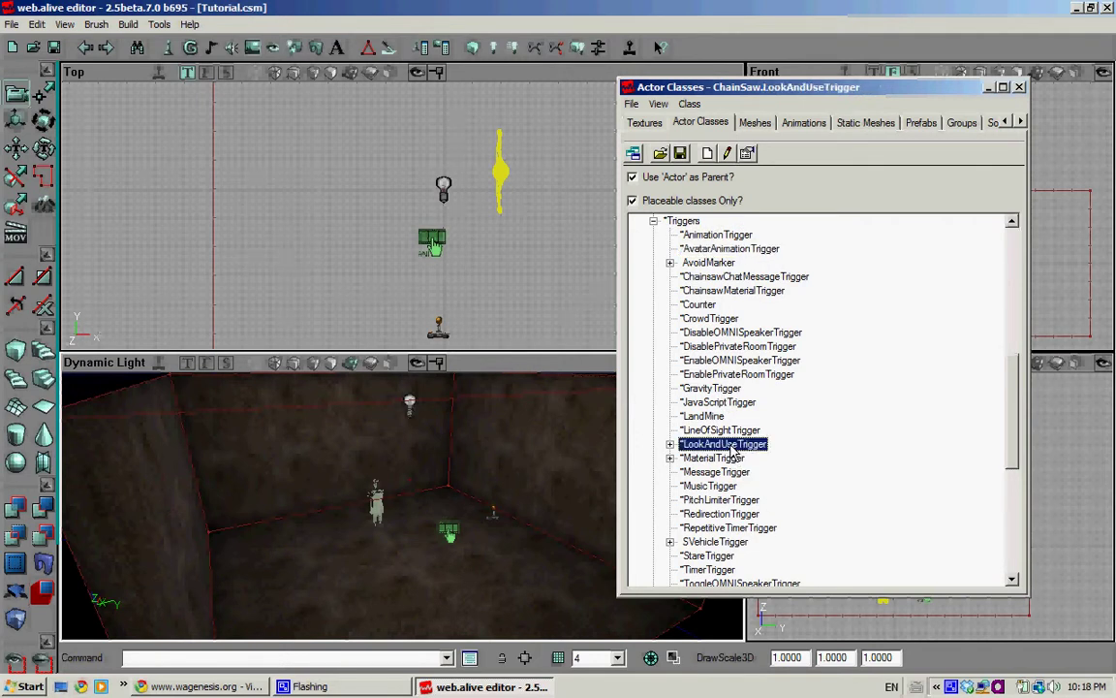
{"action": "left_click", "coordinate": [719, 430]}
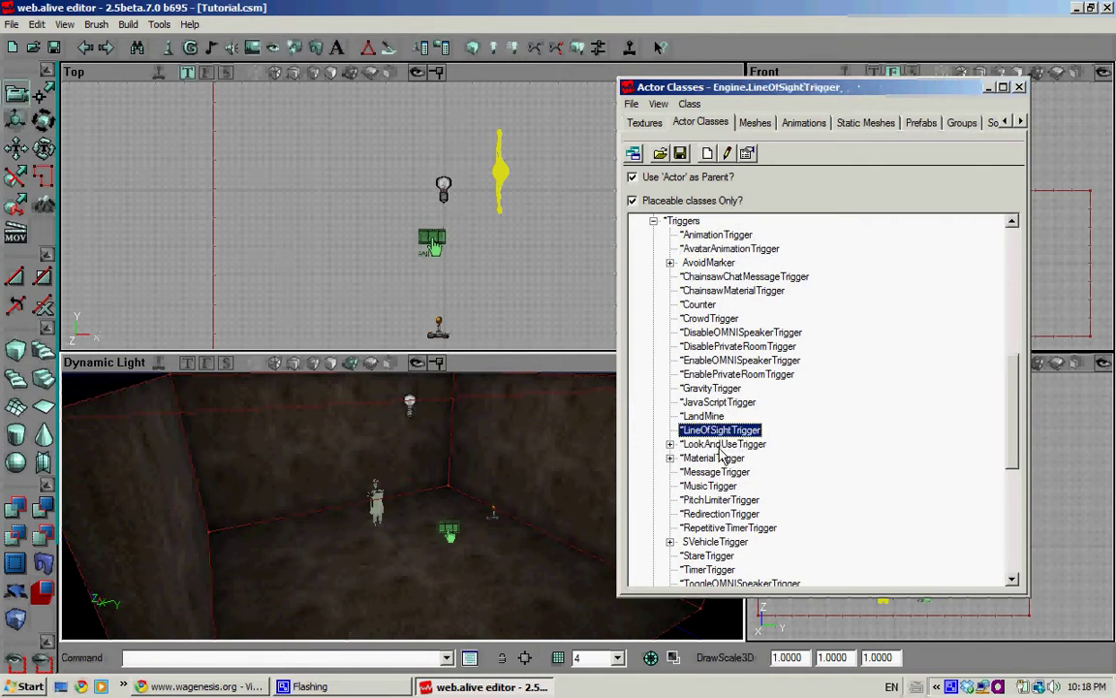
{"action": "left_click", "coordinate": [721, 444]}
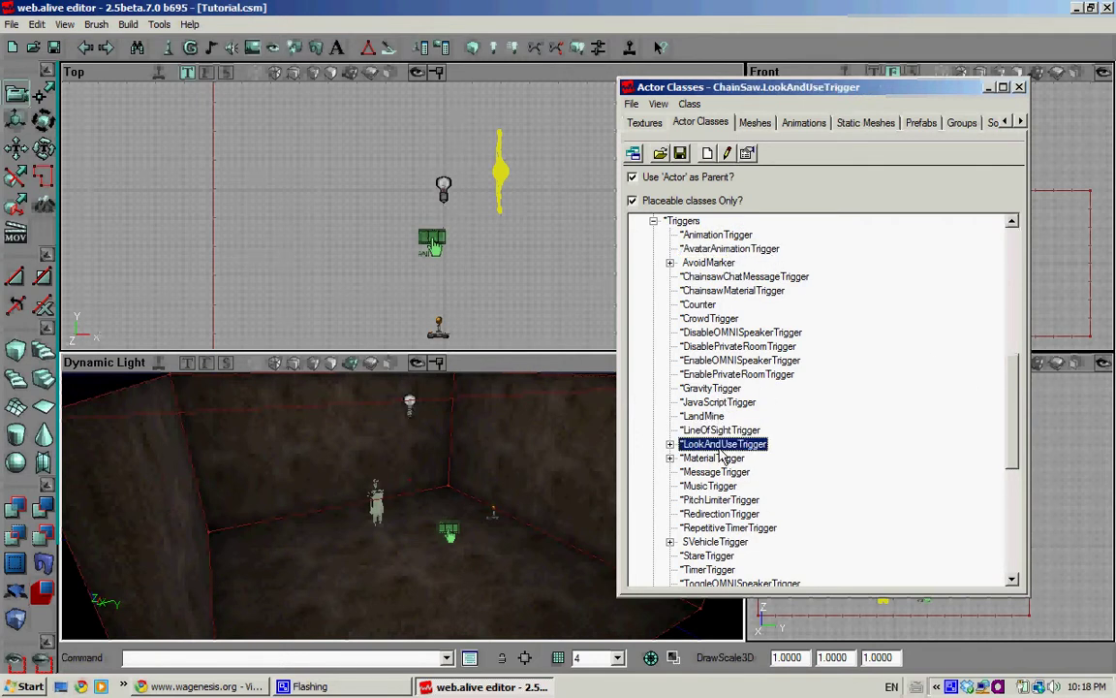
{"action": "right_click", "coordinate": [367, 569]}
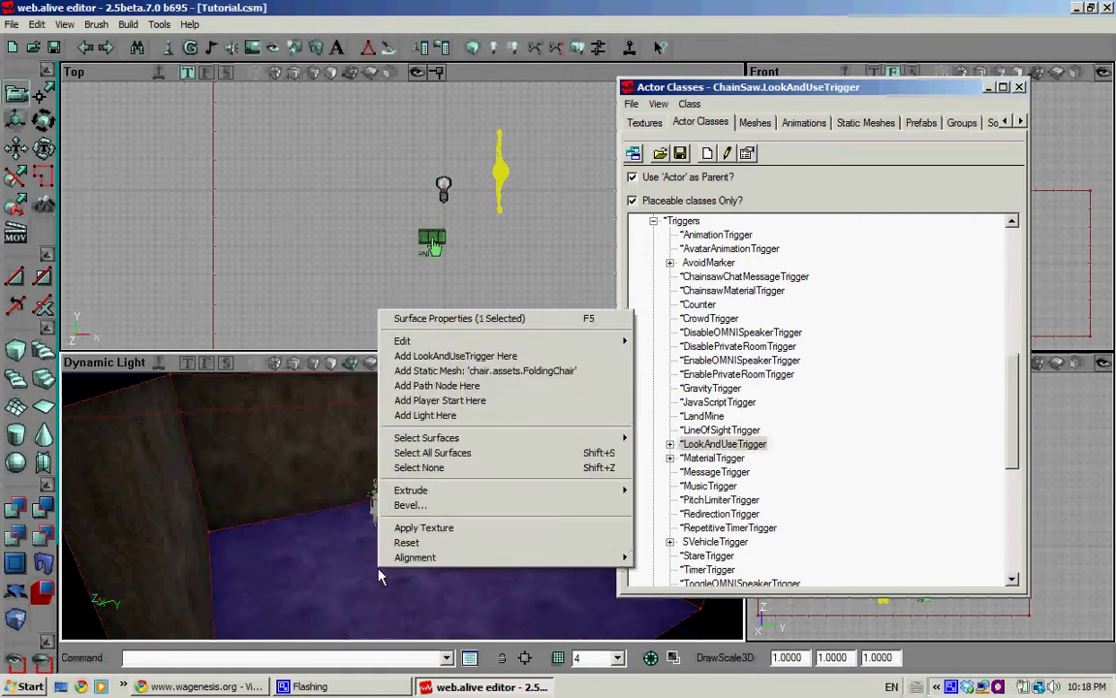
{"action": "left_click", "coordinate": [441, 356]}
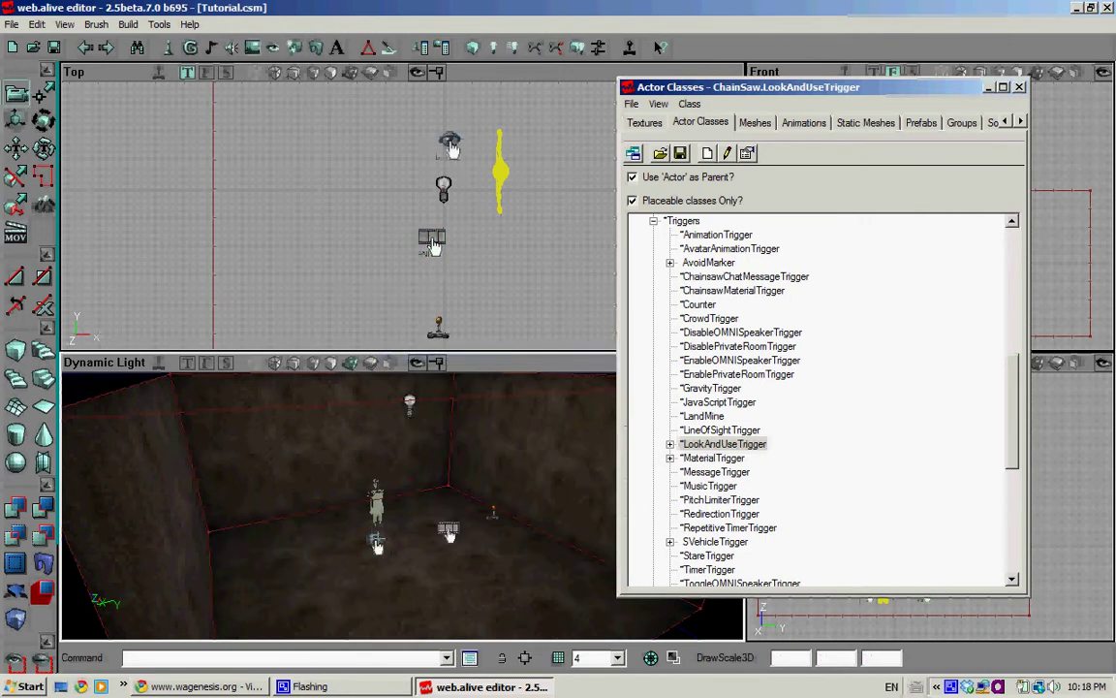
{"action": "double_click", "coordinate": [377, 543]}
Set Advanced > bHidden to False in the LookAndUseTrigger's properties.
{"action": "left_click", "coordinate": [198, 122]}
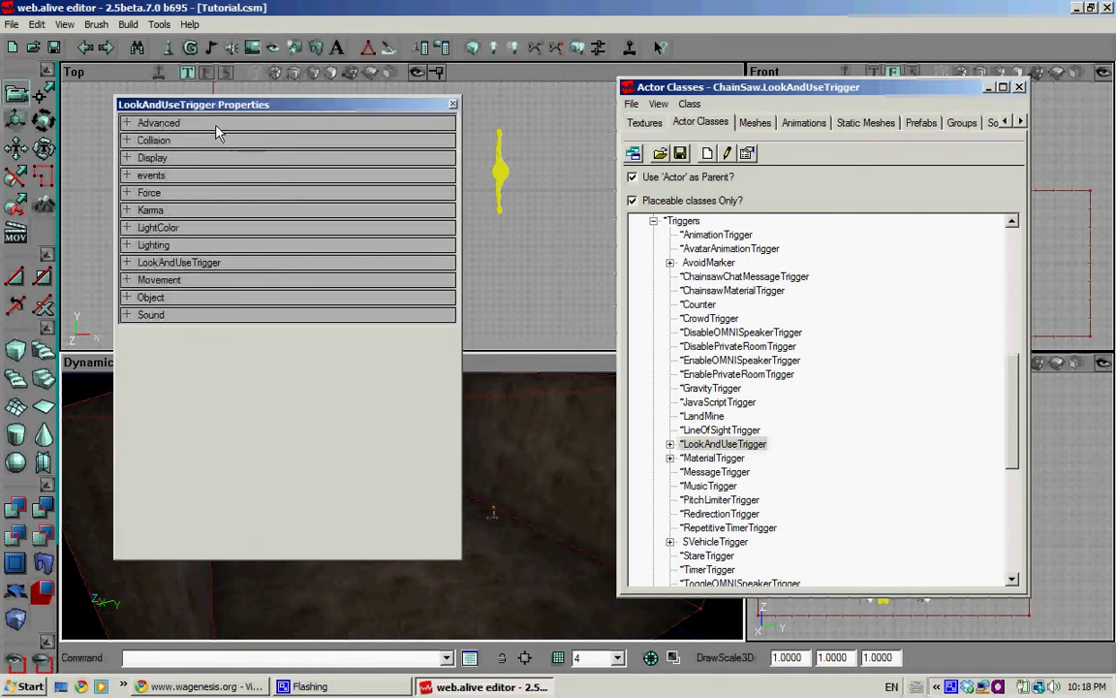
{"action": "left_click", "coordinate": [264, 209]}
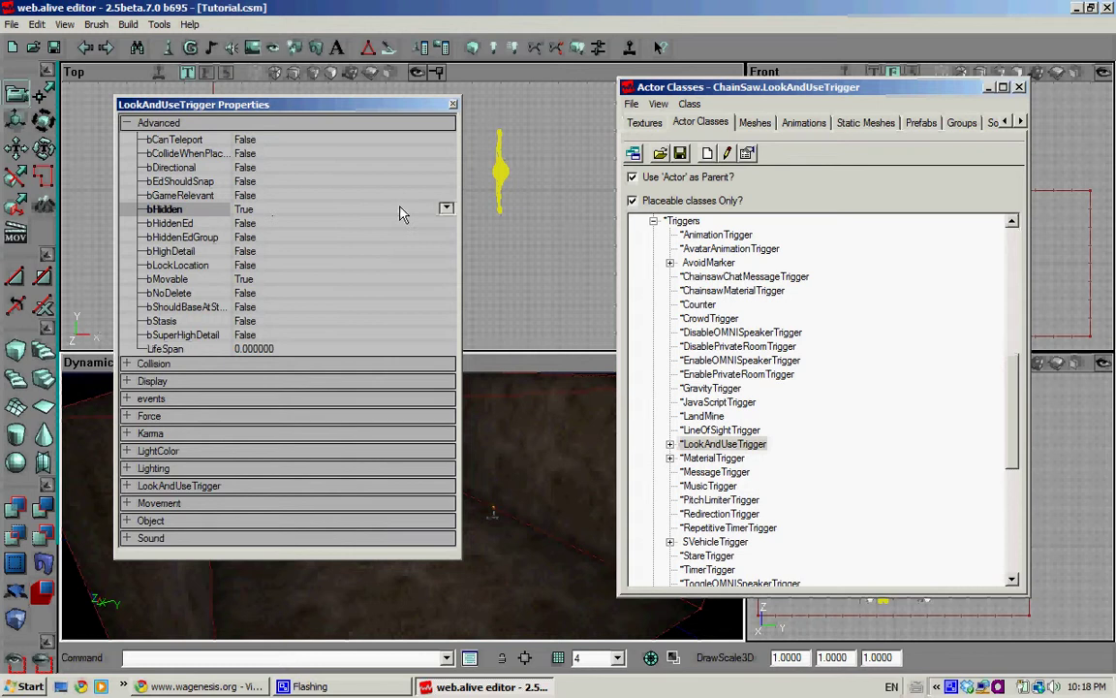
{"action": "left_click", "coordinate": [445, 210]}
{"action": "left_click", "coordinate": [290, 223]}
{"action": "left_click_drag", "start_coordinate": [330, 111], "coordinate": [835, 169]}
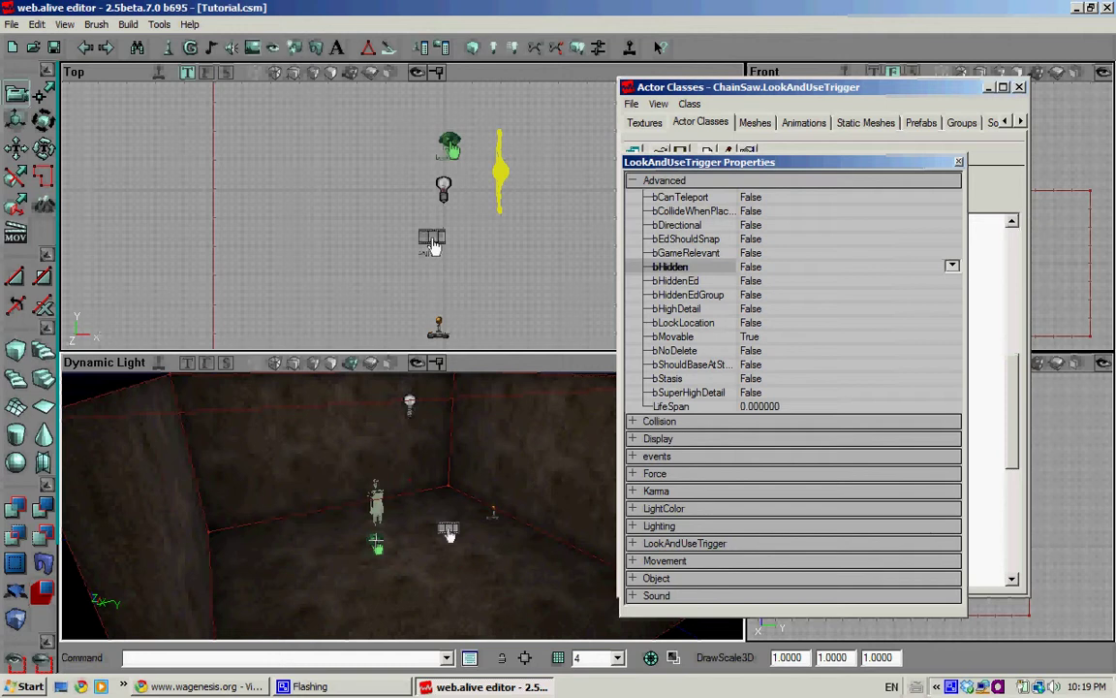
{"action": "left_click_drag", "start_coordinate": [728, 160], "coordinate": [748, 164]}
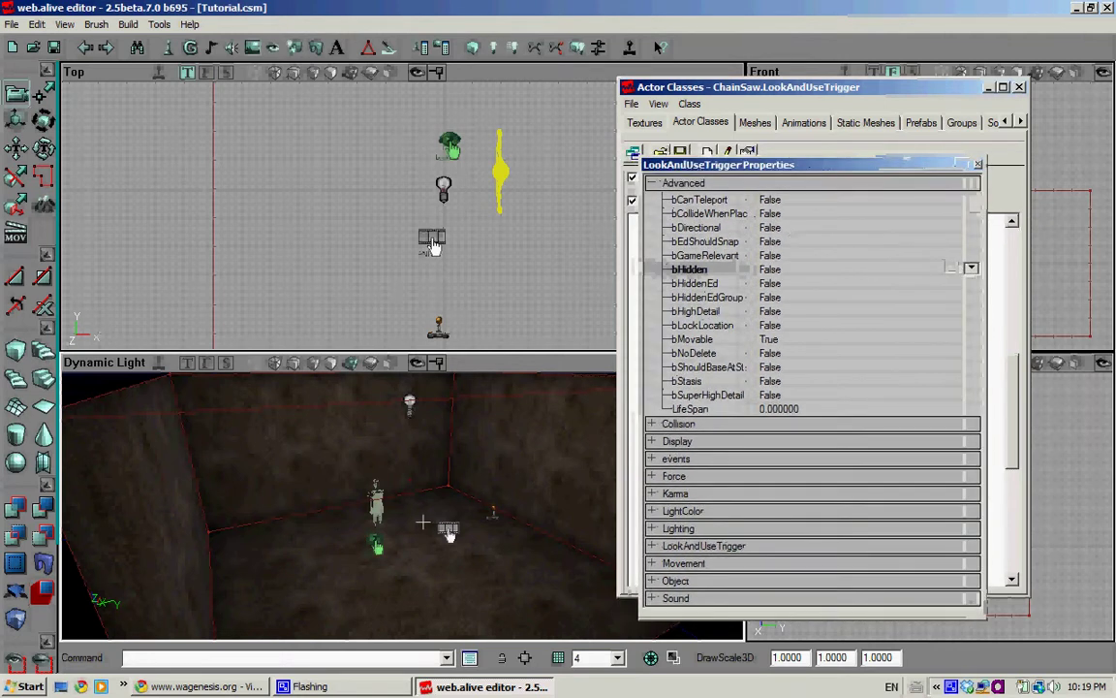
{"action": "left_click_drag", "start_coordinate": [843, 164], "coordinate": [291, 137]}
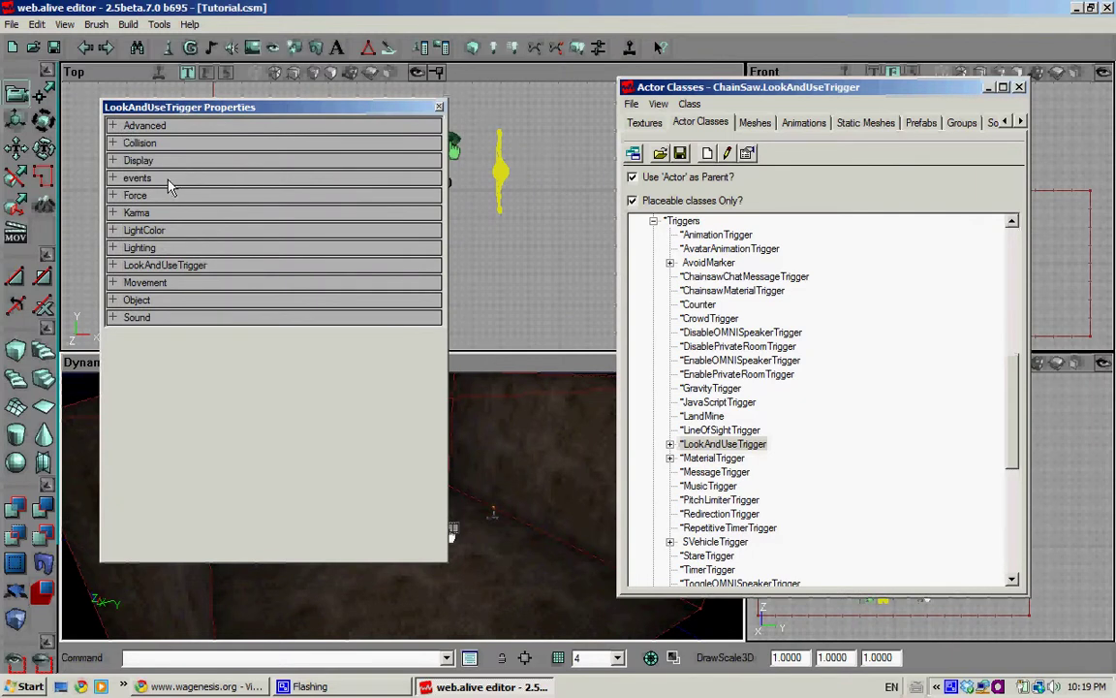
Set the LookAndUseTrigger's Event property to AnimateChild in the events group.
{"action": "left_click", "coordinate": [169, 180]}
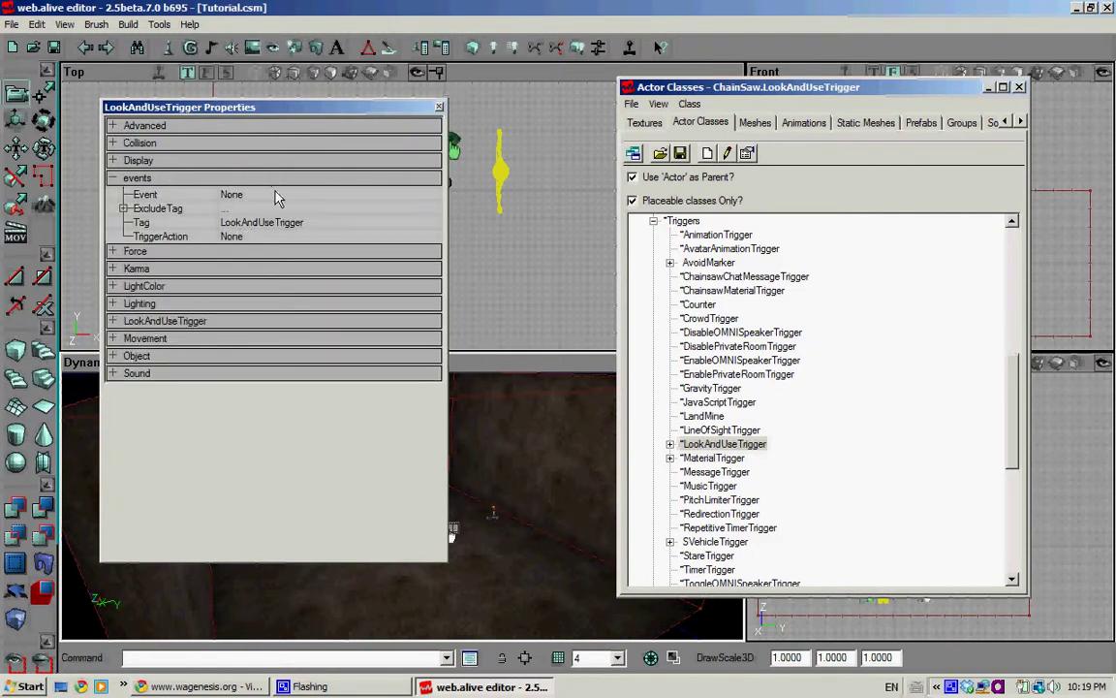
{"action": "left_click", "coordinate": [281, 223]}
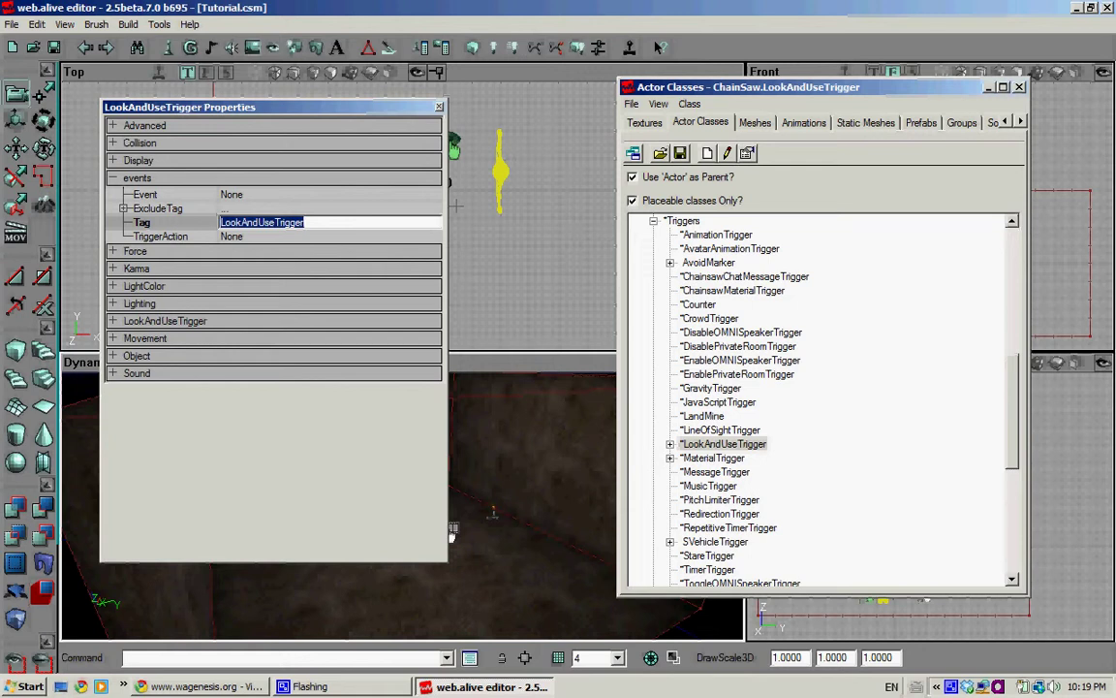
{"action": "left_click", "coordinate": [281, 195]}
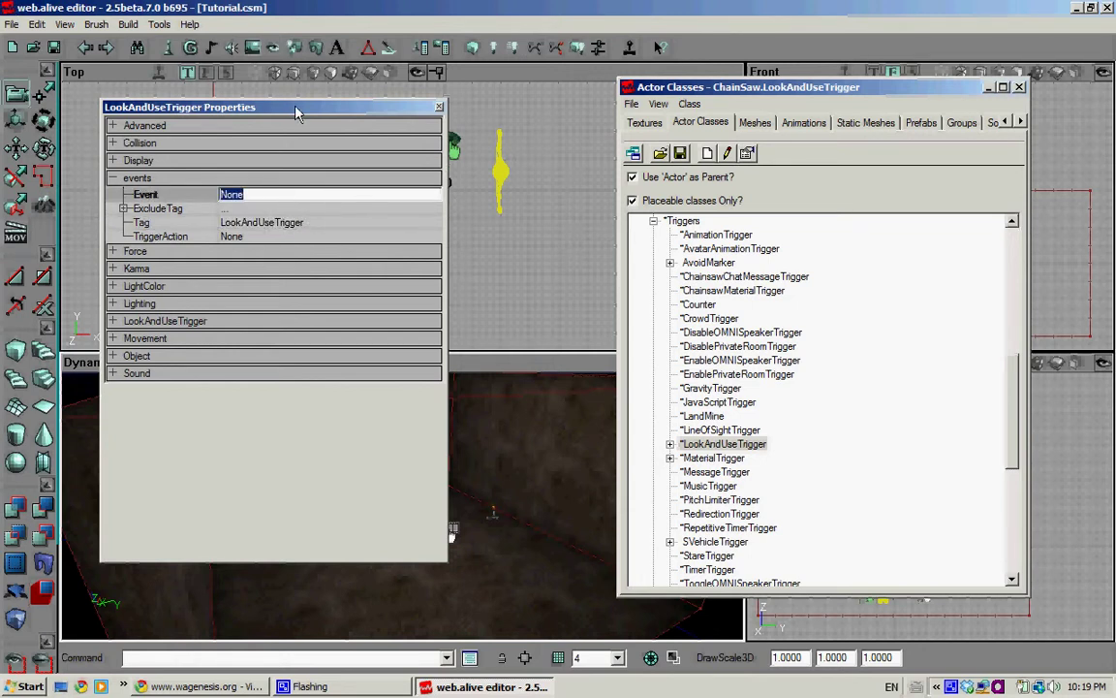
{"action": "left_click_drag", "start_coordinate": [296, 113], "coordinate": [762, 154]}
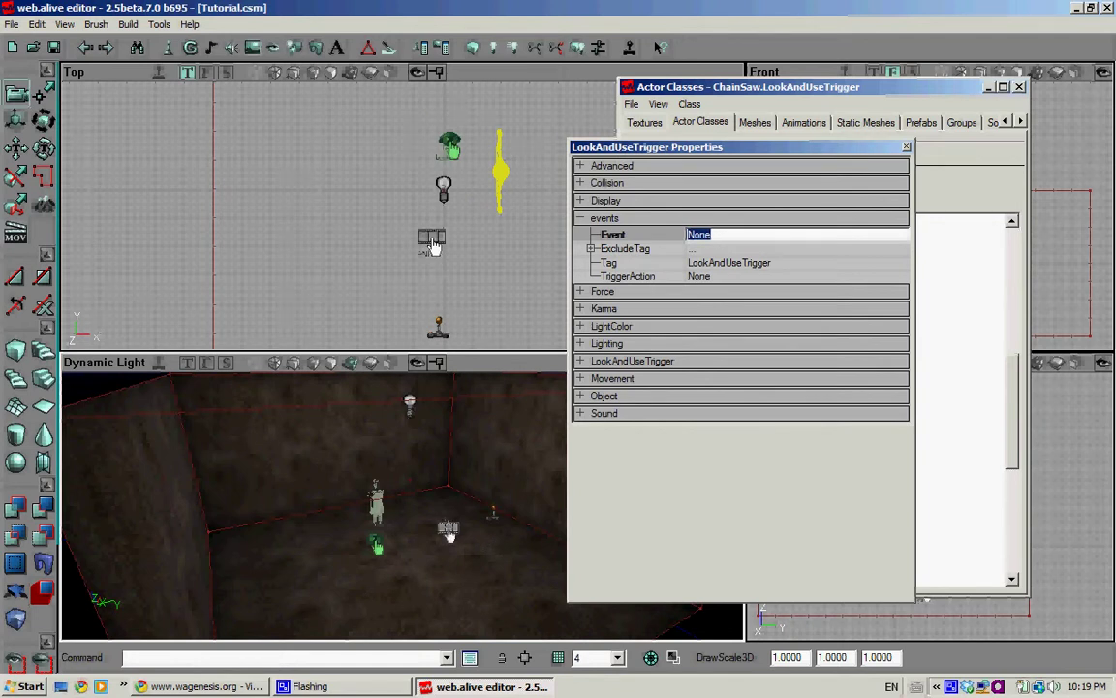
{"action": "type", "text": "AnimateChild"}
{"action": "key", "text": "Return"}
{"action": "left_click", "coordinate": [711, 278]}
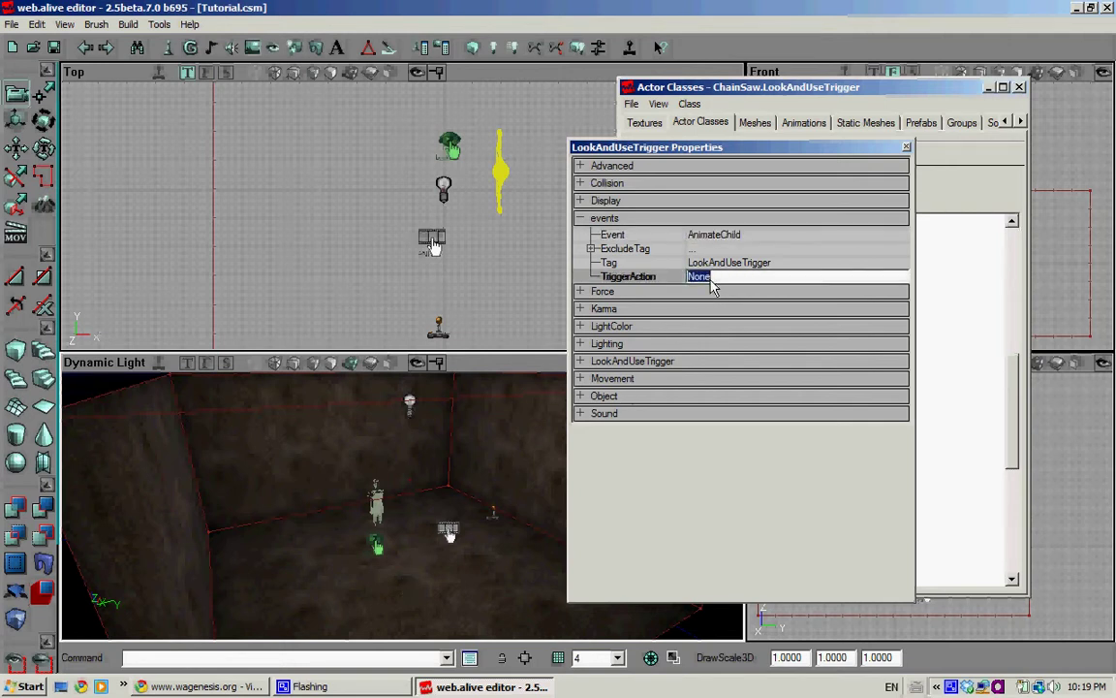
{"action": "left_click_drag", "start_coordinate": [764, 152], "coordinate": [320, 148]}
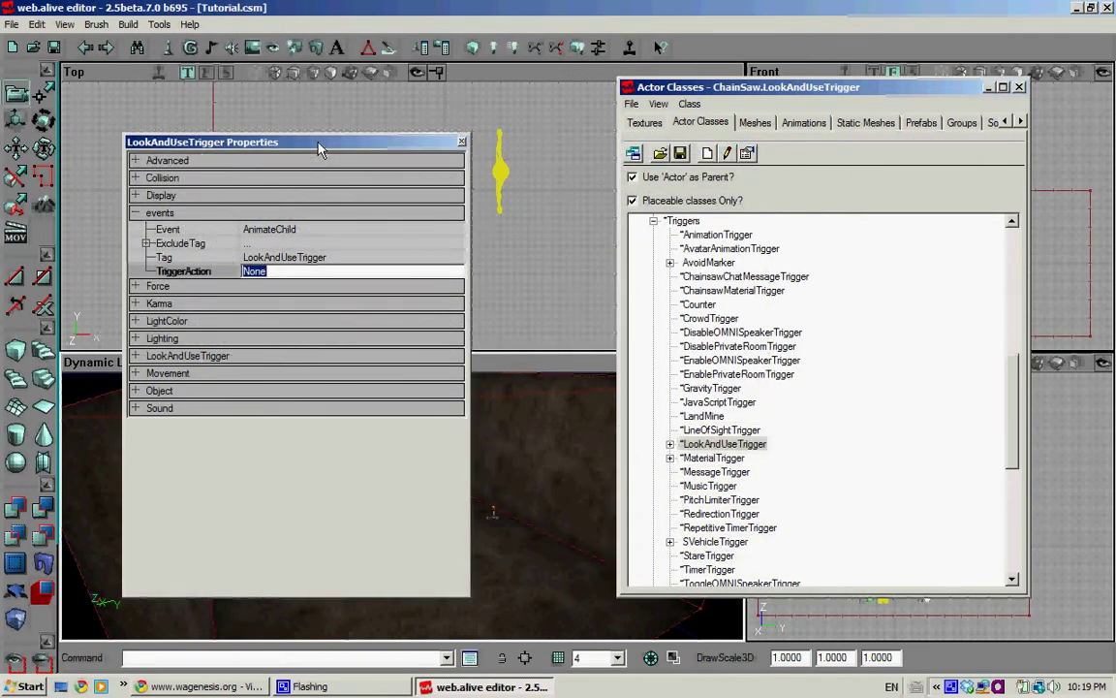
Find the bow sequence in the Animations list and set TriggerAction to bow.
{"action": "left_click", "coordinate": [804, 122]}
{"action": "left_click", "coordinate": [700, 346]}
{"action": "left_click", "coordinate": [678, 380]}
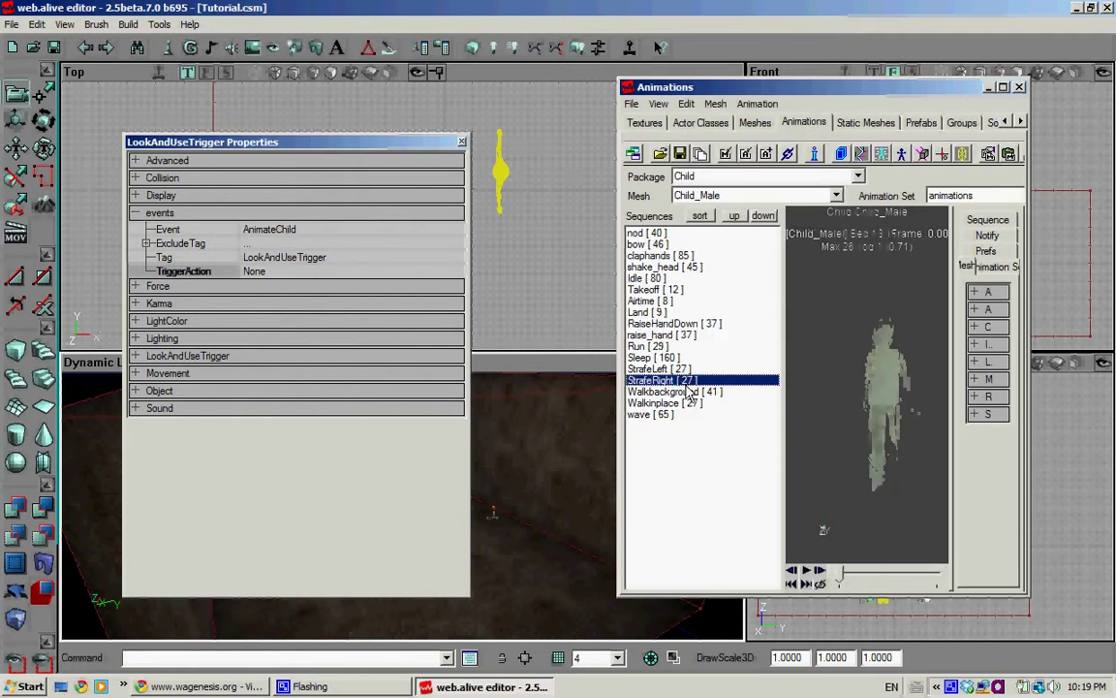
{"action": "left_click", "coordinate": [678, 288]}
{"action": "left_click", "coordinate": [683, 313]}
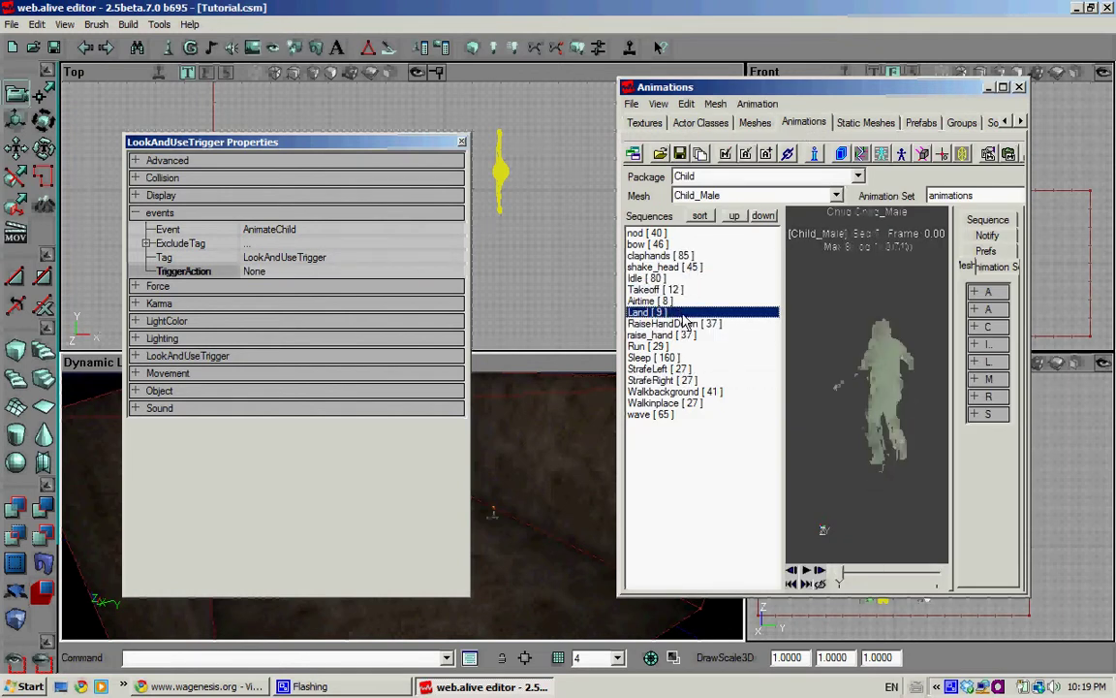
{"action": "left_click", "coordinate": [646, 244]}
{"action": "left_click", "coordinate": [301, 272]}
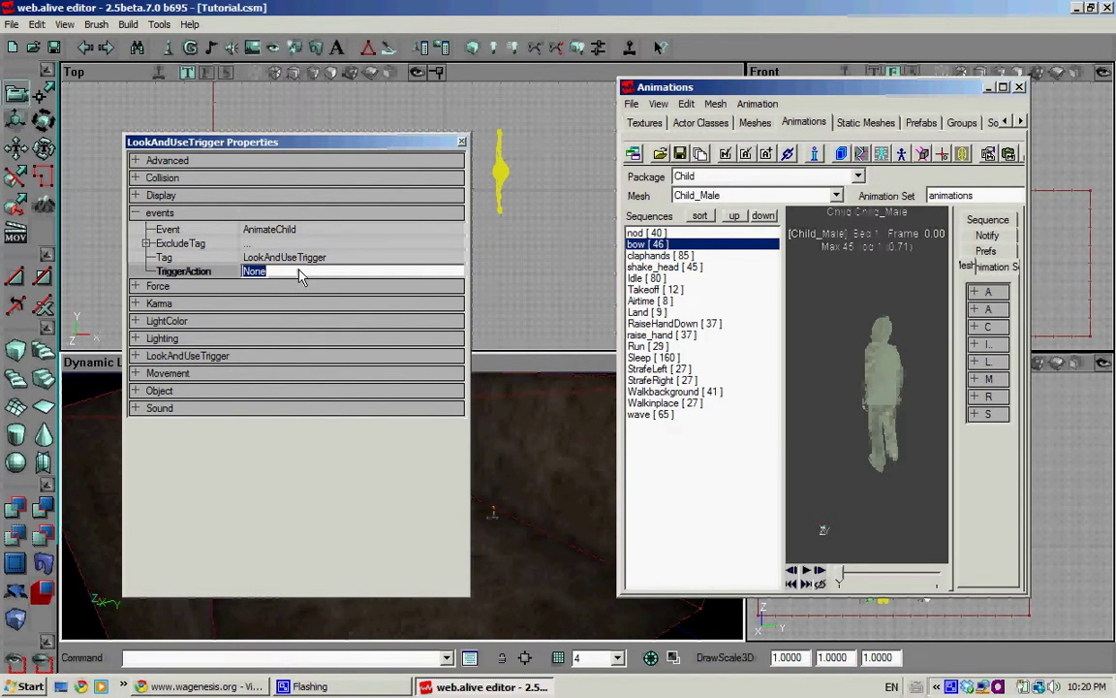
{"action": "type", "text": "bow"}
{"action": "key", "text": "Return"}
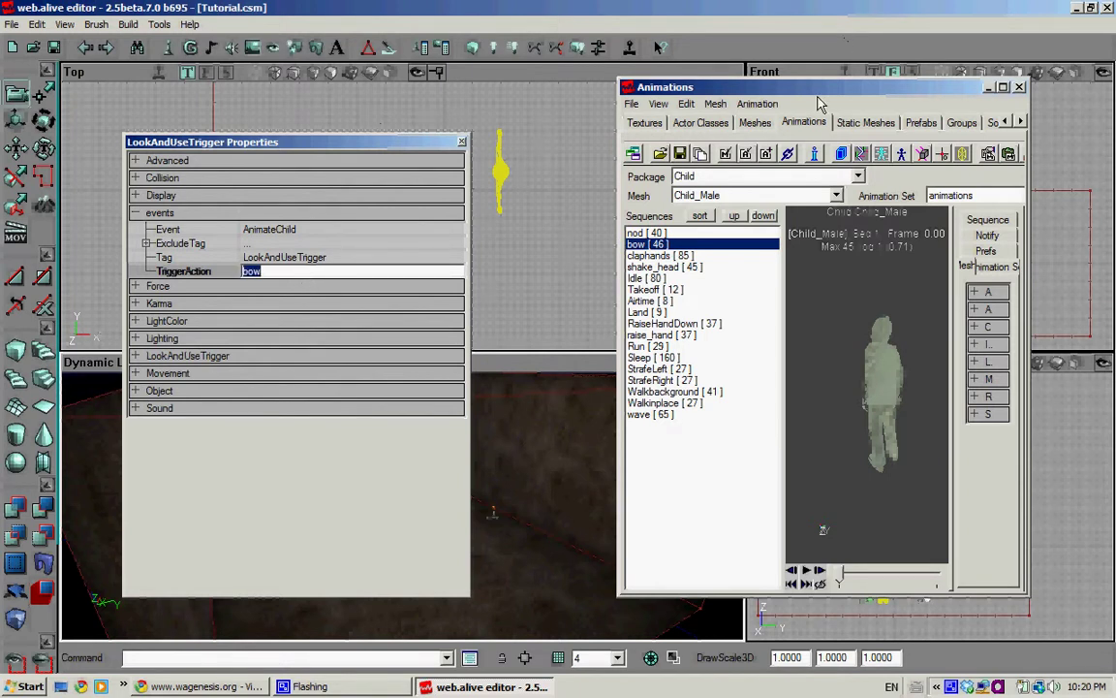
Verify Event AnimateChild and TriggerAction bow, the AnimationTrigger's Event Child, and the pawn's Tag Child.
{"action": "left_click_drag", "start_coordinate": [304, 144], "coordinate": [758, 133]}
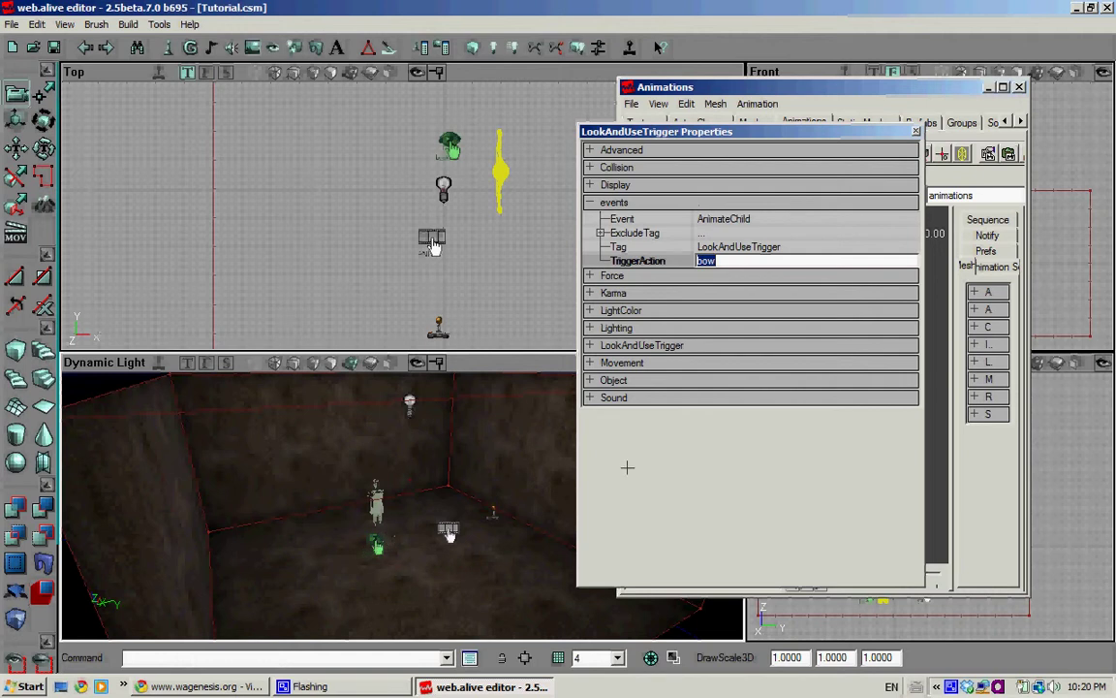
{"action": "left_click", "coordinate": [761, 221]}
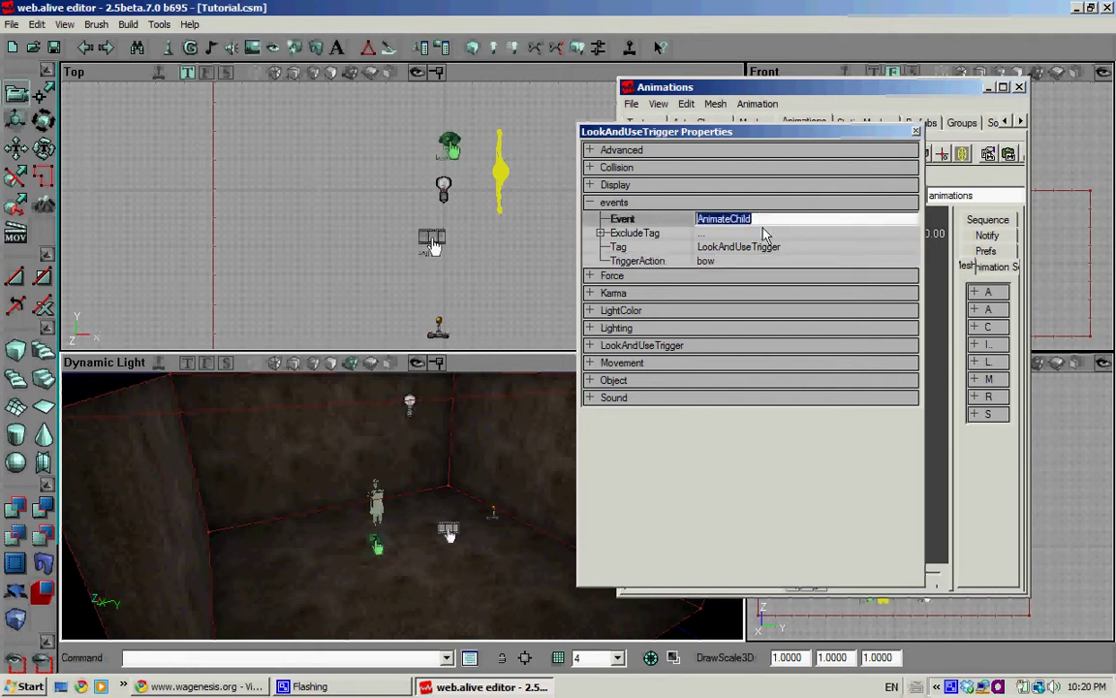
{"action": "left_click", "coordinate": [765, 262]}
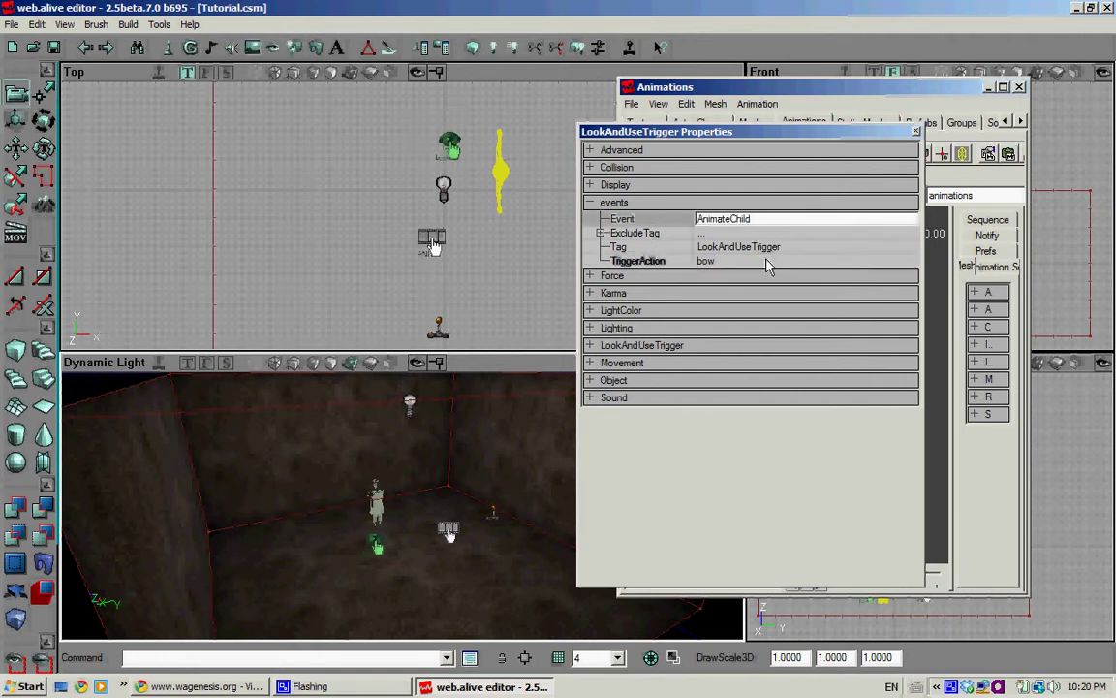
{"action": "left_click", "coordinate": [739, 262]}
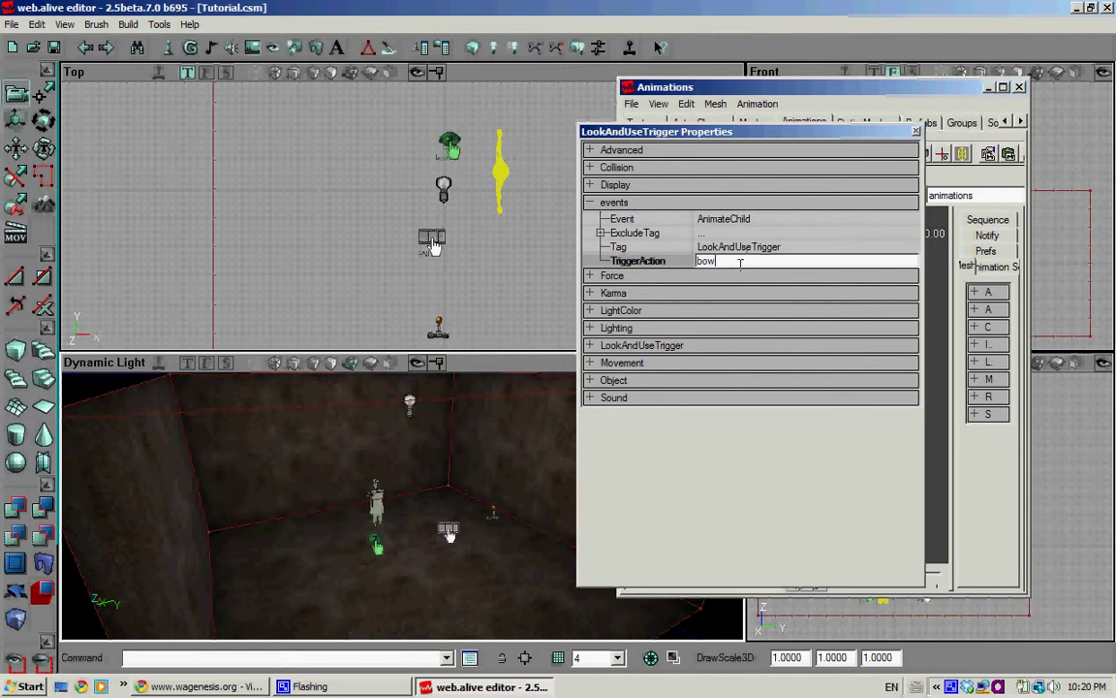
{"action": "left_click", "coordinate": [447, 531]}
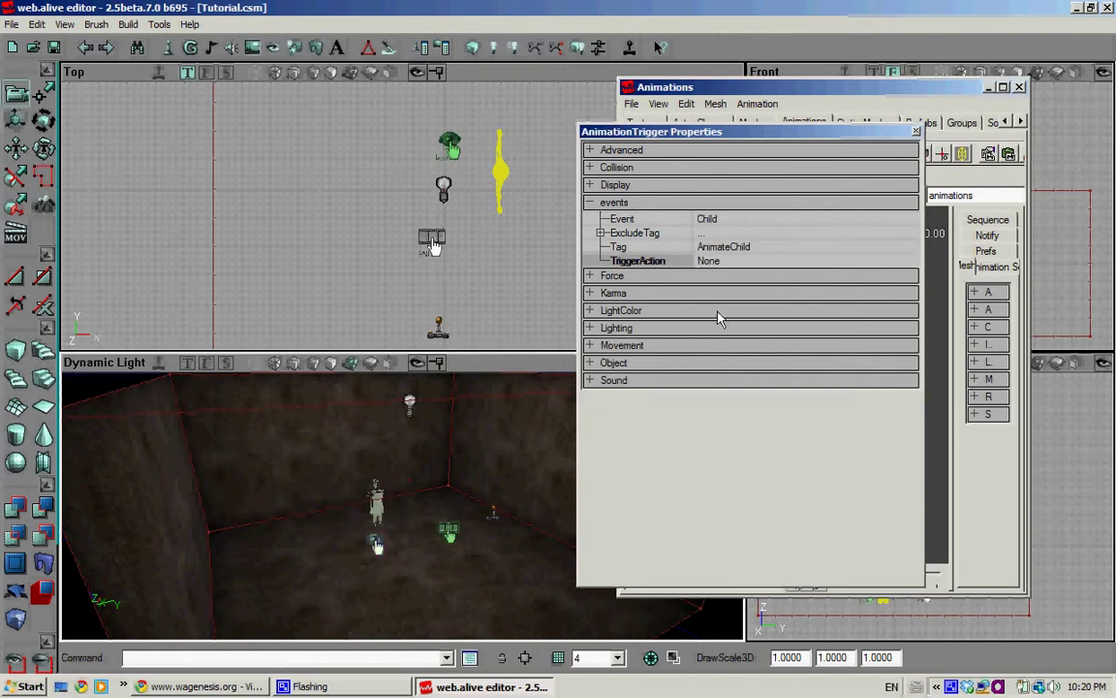
{"action": "left_click", "coordinate": [738, 221]}
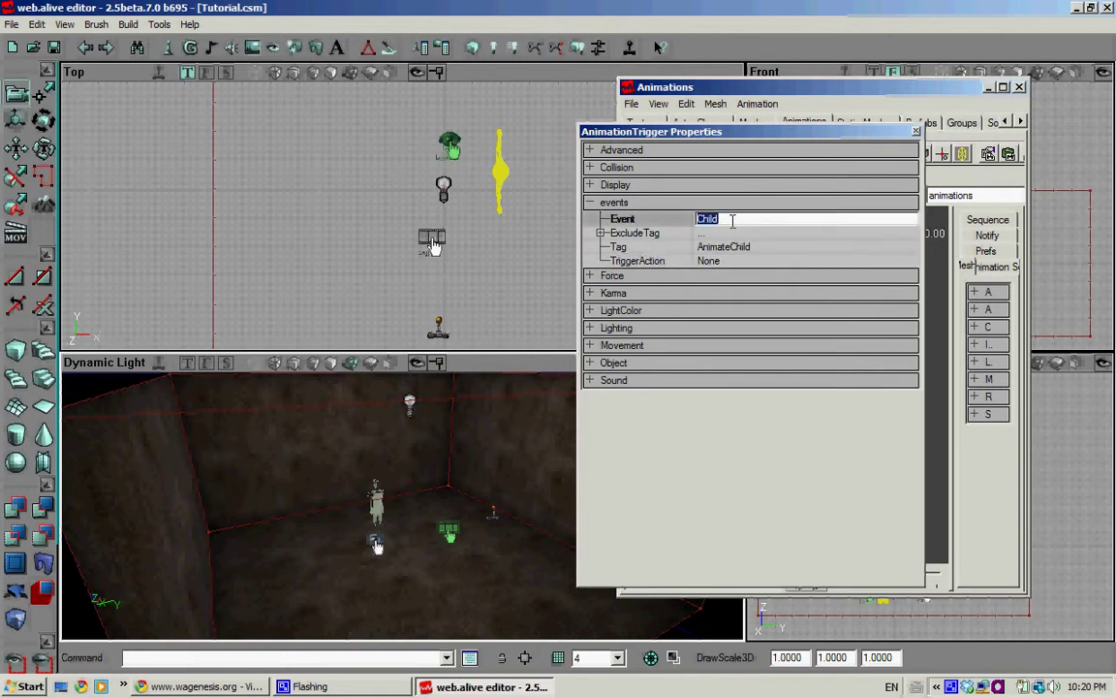
{"action": "left_click", "coordinate": [376, 503]}
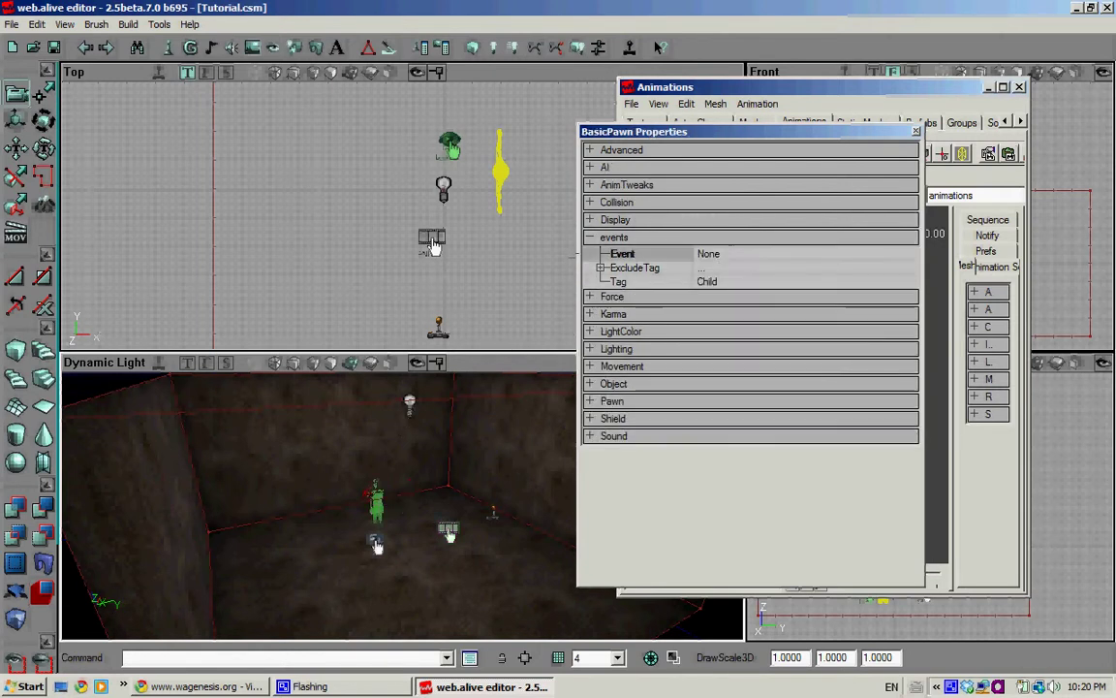
{"action": "left_click", "coordinate": [751, 281]}
{"action": "left_click_drag", "start_coordinate": [805, 136], "coordinate": [457, 136]}
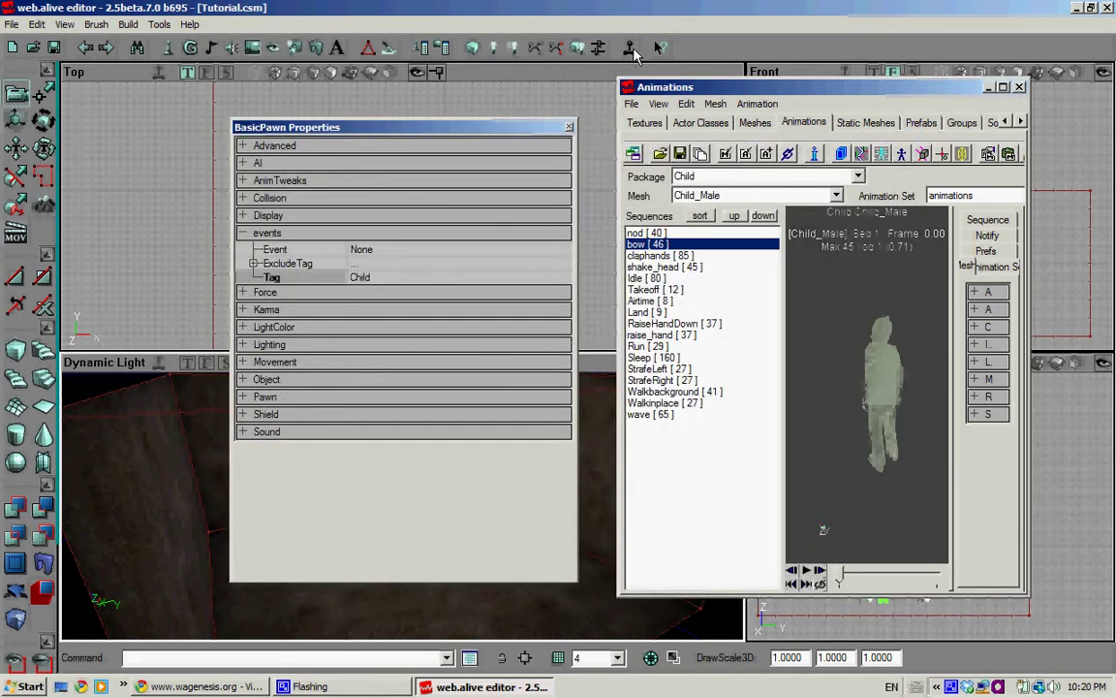
Play-test the map in Chainsaw 2008 to check the triggers.
{"action": "left_click", "coordinate": [634, 51]}
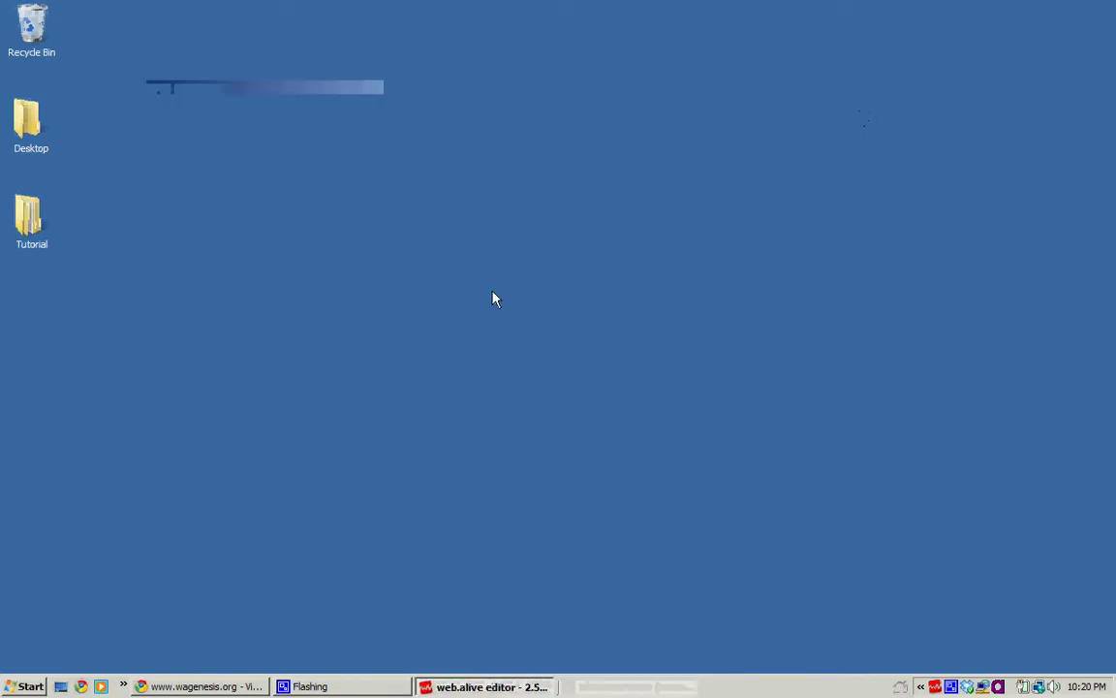
Rearrange windows to widen the Animations browser and enlarge Child_Male's Mesh properties panel.
{"action": "left_click", "coordinate": [438, 685]}
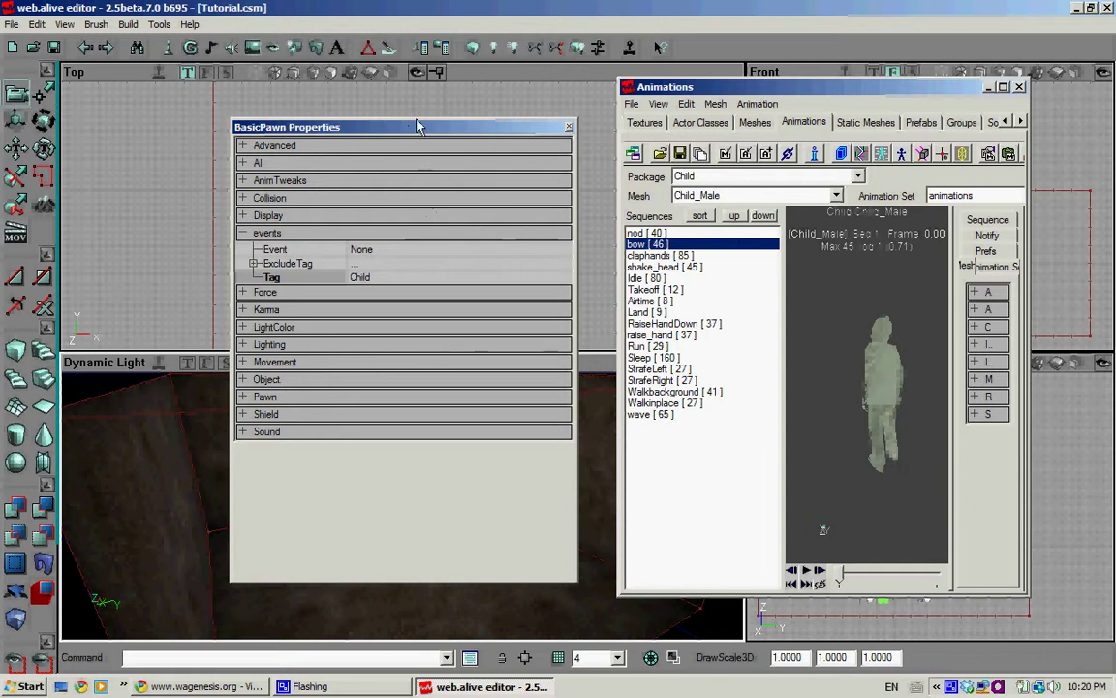
{"action": "left_click_drag", "start_coordinate": [422, 130], "coordinate": [789, 164]}
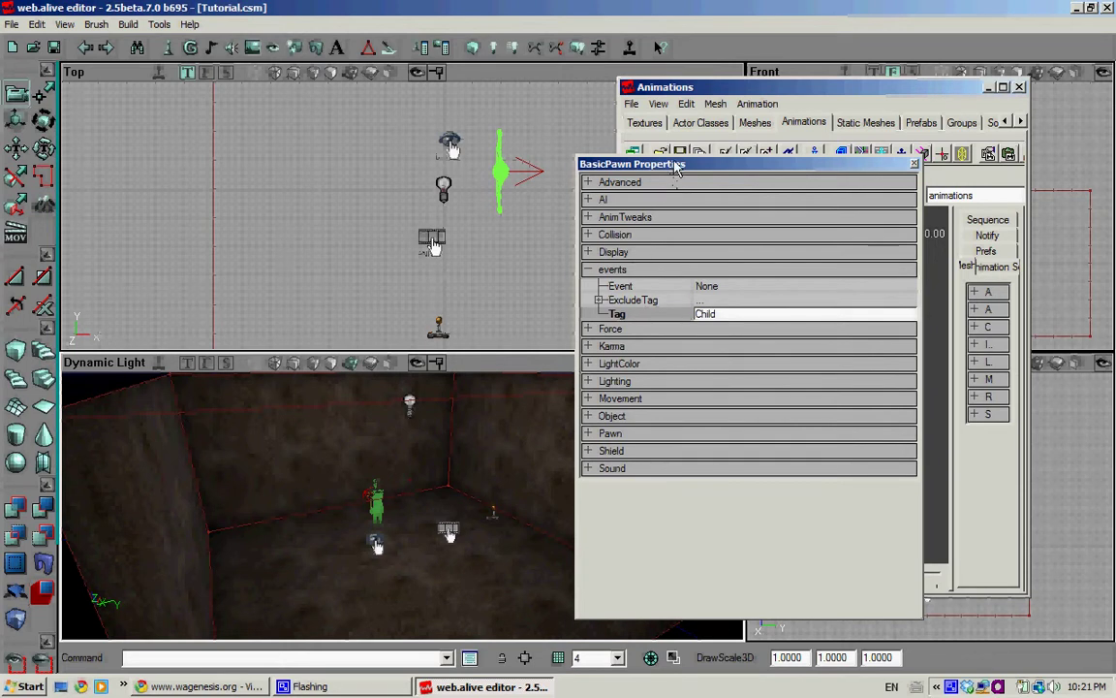
{"action": "left_click_drag", "start_coordinate": [682, 167], "coordinate": [261, 145]}
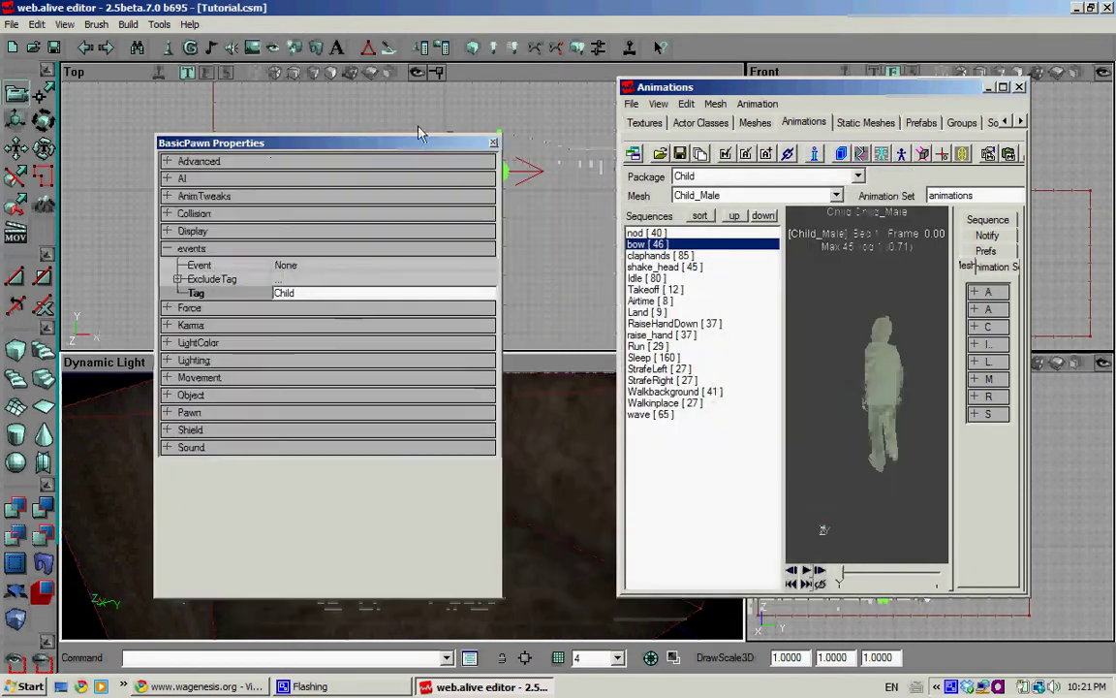
{"action": "left_click_drag", "start_coordinate": [619, 201], "coordinate": [367, 215]}
{"action": "left_click_drag", "start_coordinate": [298, 231], "coordinate": [301, 231]}
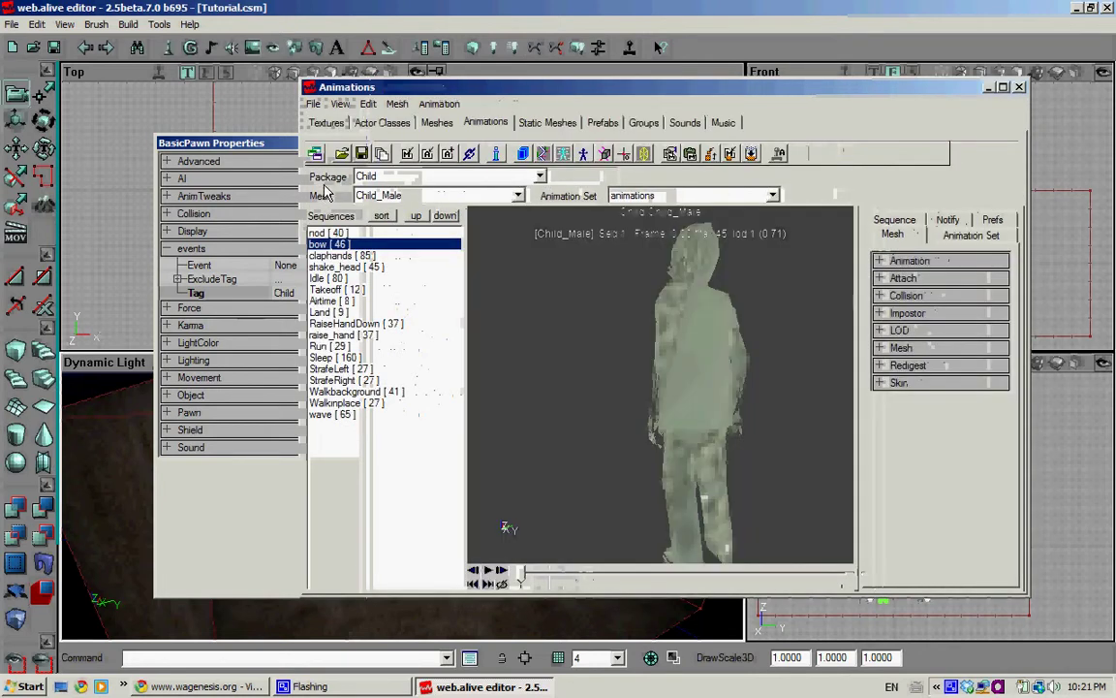
{"action": "left_click_drag", "start_coordinate": [860, 232], "coordinate": [628, 275]}
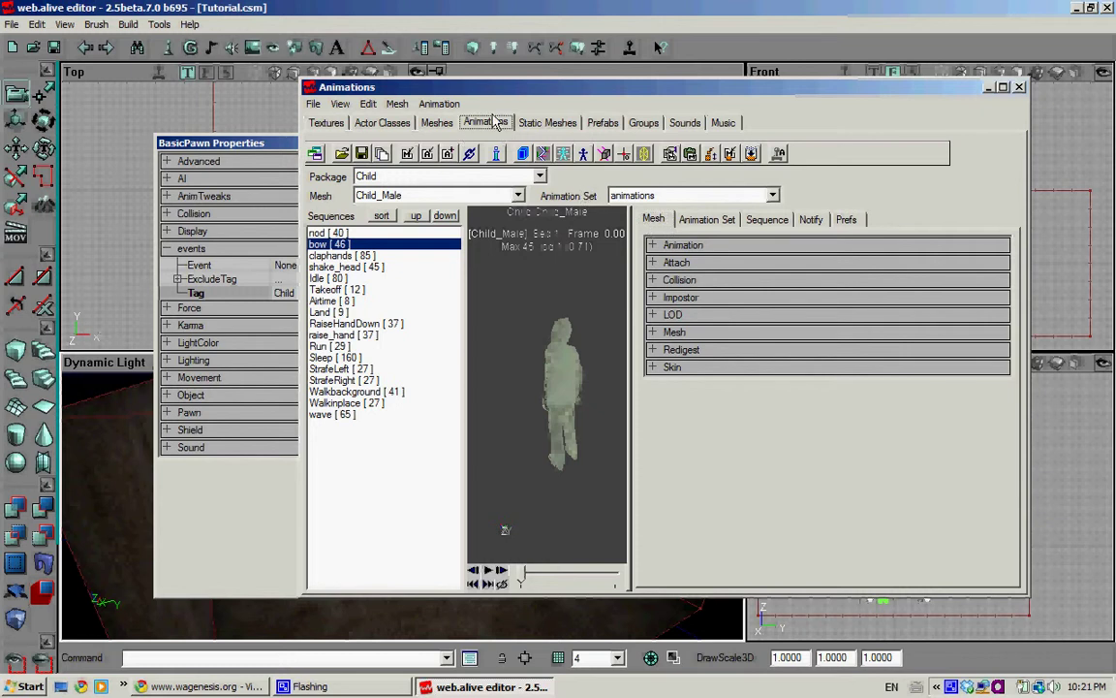
Set the Child_Male mesh's DefaultAnimation to 'animations'.
{"action": "left_click", "coordinate": [678, 247]}
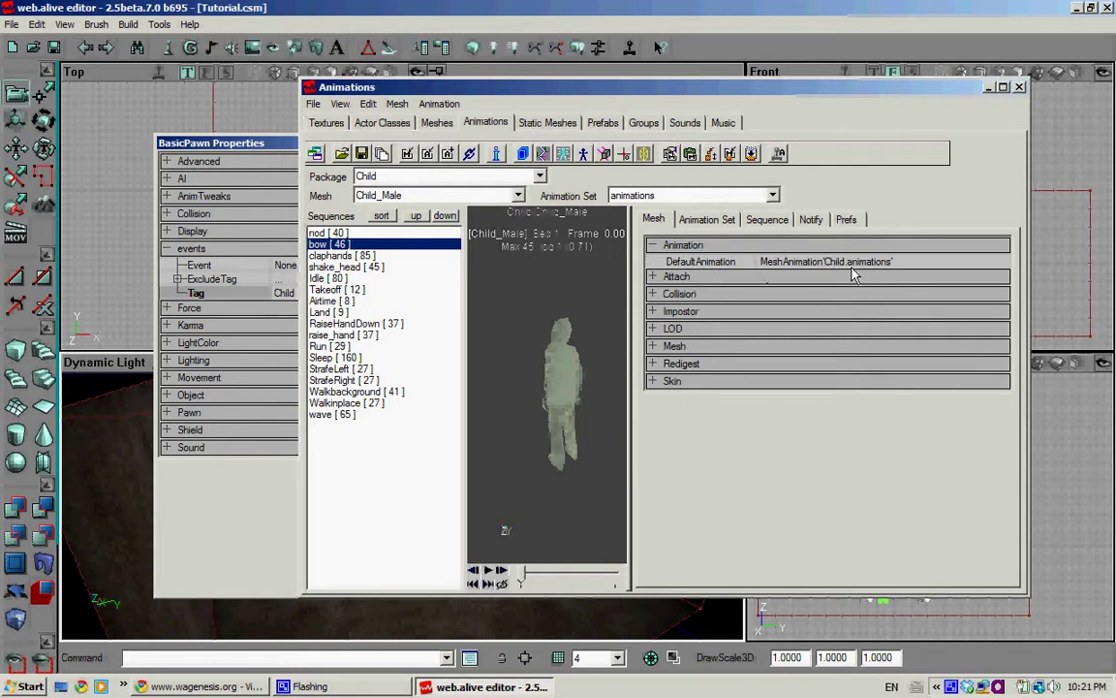
{"action": "left_click", "coordinate": [914, 264]}
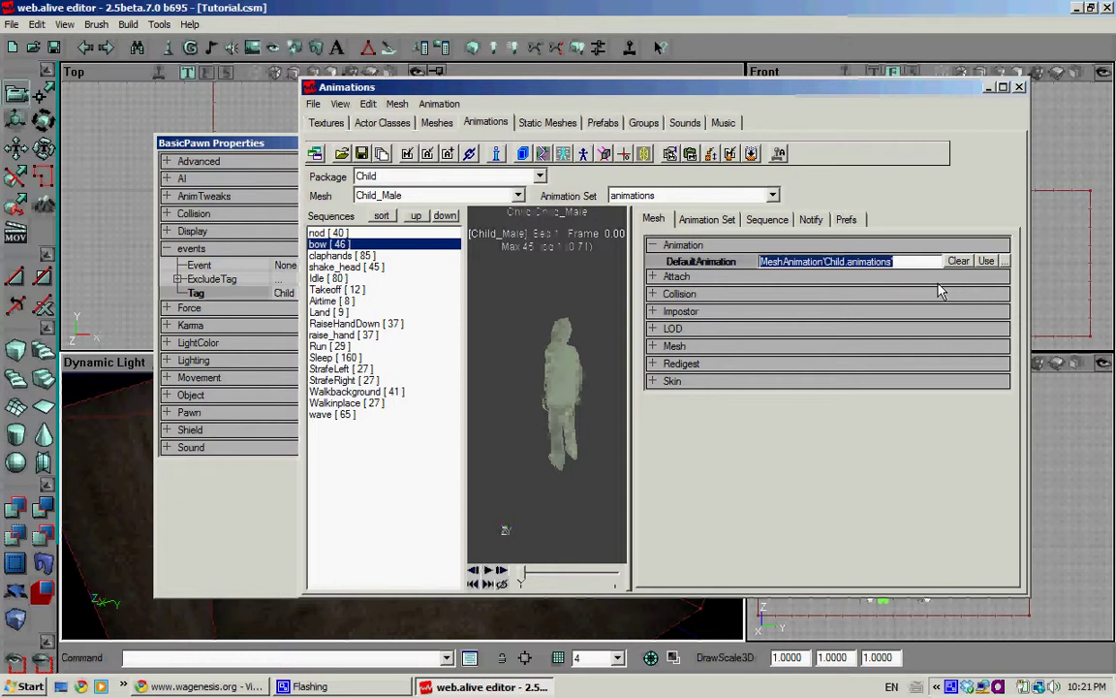
{"action": "key", "text": "Delete"}
{"action": "key", "text": "Return"}
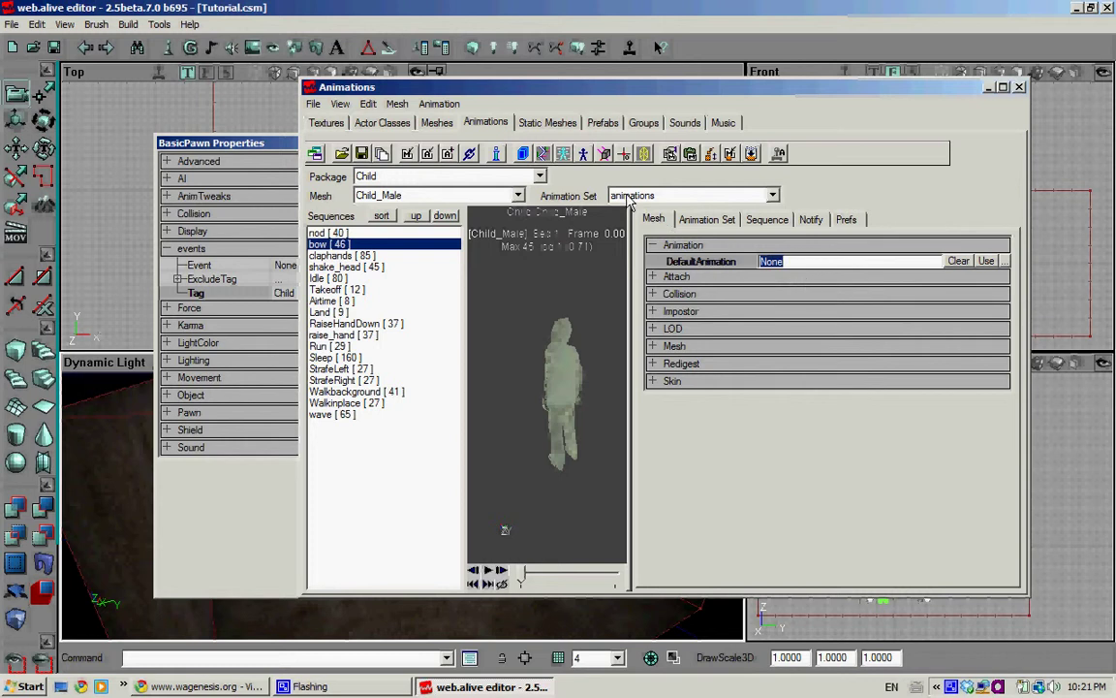
{"action": "type", "text": "animations"}
{"action": "key", "text": "Return"}
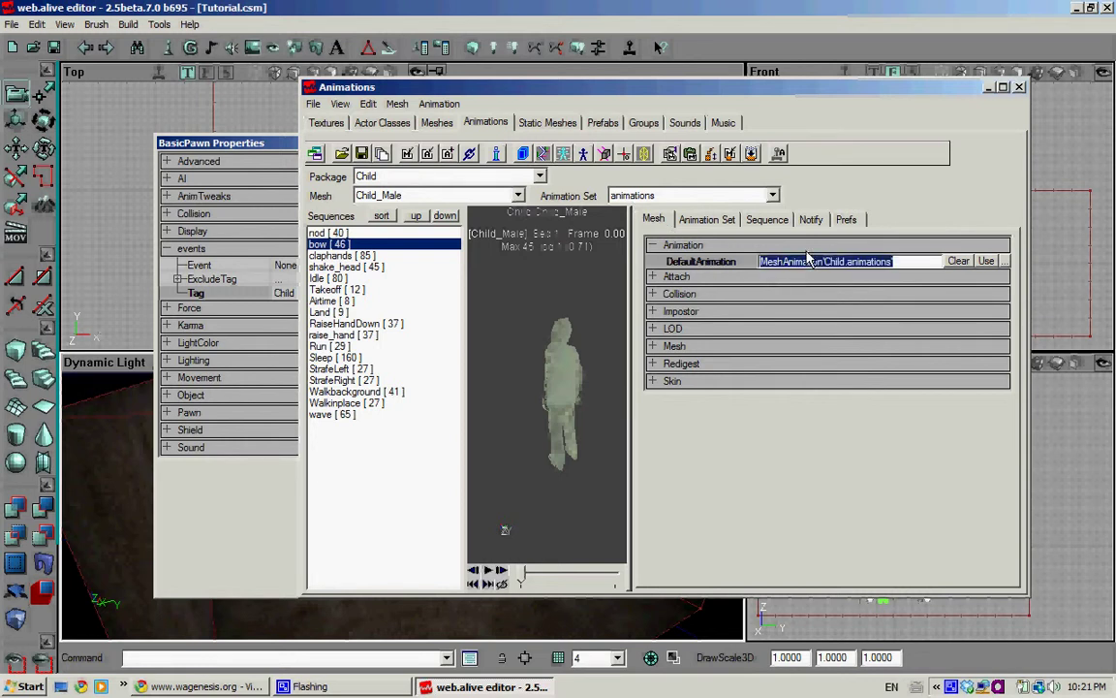
{"action": "key", "text": "End"}
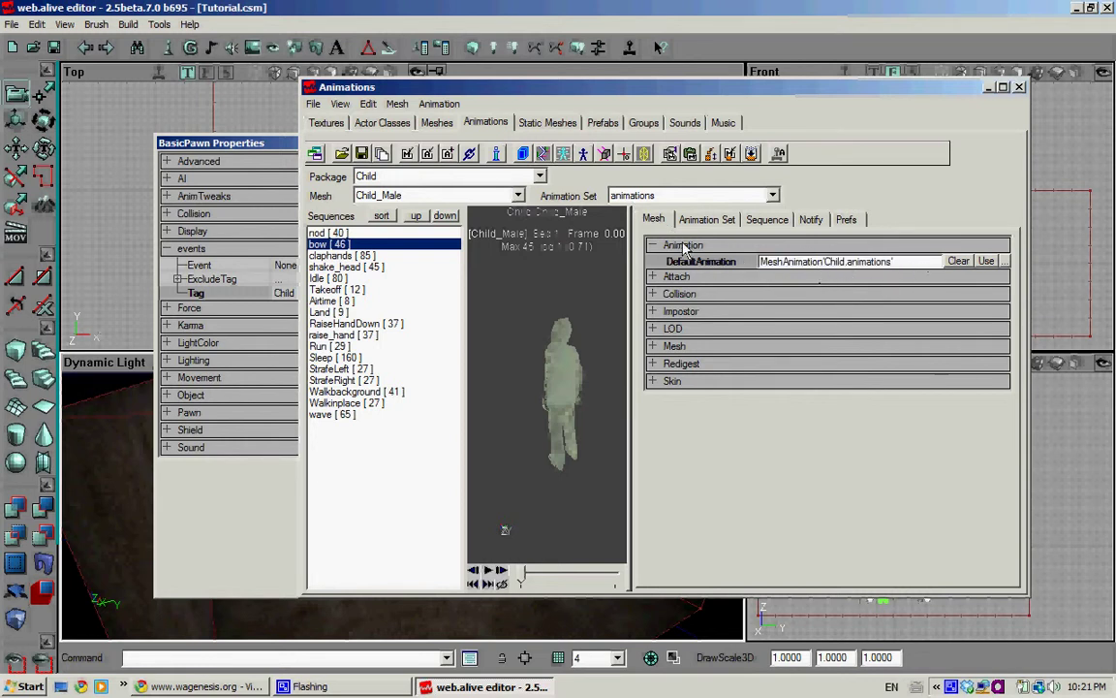
Preview the nod and wave sequences, then move the animation browser aside.
{"action": "left_click", "coordinate": [325, 232]}
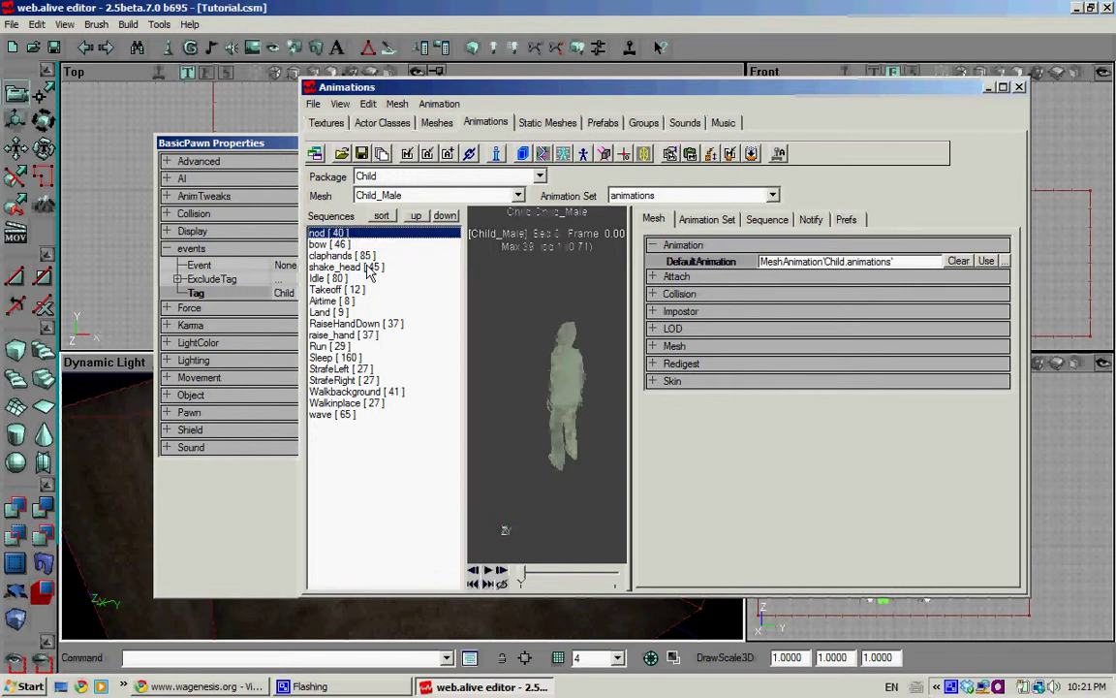
{"action": "left_click", "coordinate": [372, 415]}
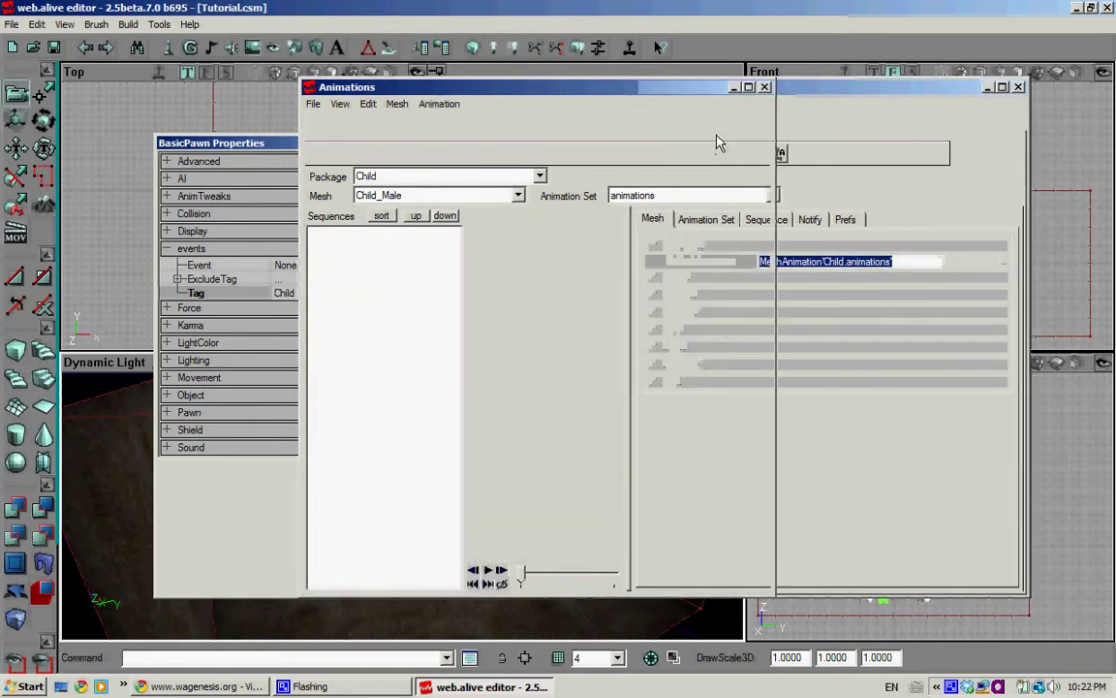
{"action": "left_click_drag", "start_coordinate": [567, 87], "coordinate": [940, 94]}
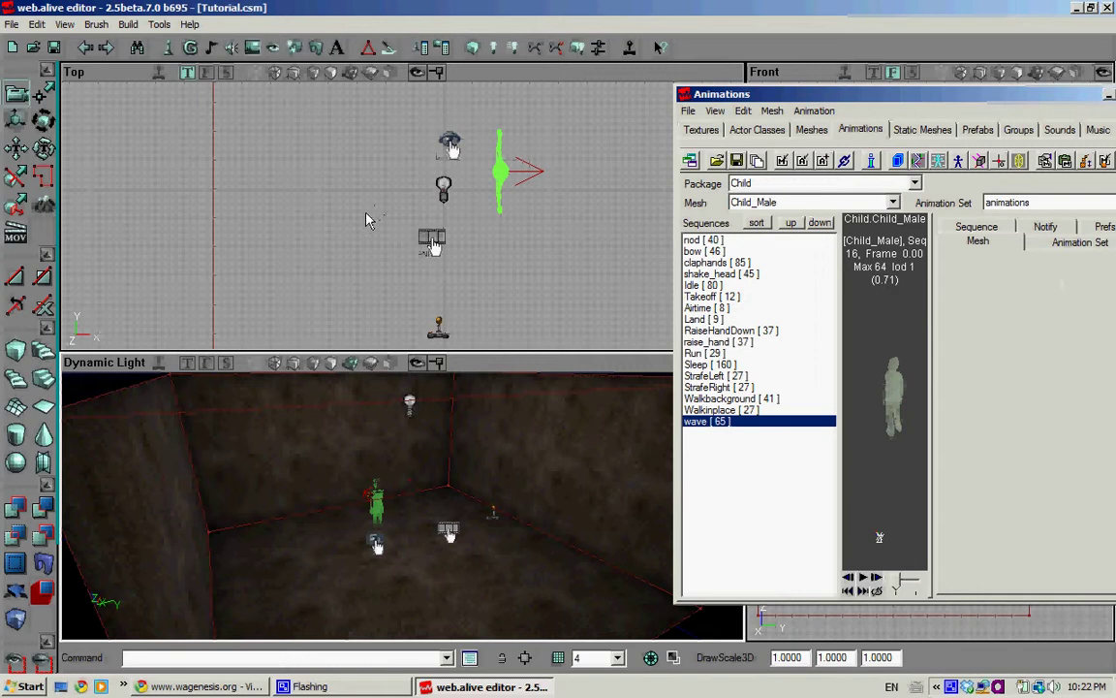
Select LookAndUseTrigger in Actor Classes and bring up placement options on the floor beside the child.
{"action": "left_click", "coordinate": [757, 130]}
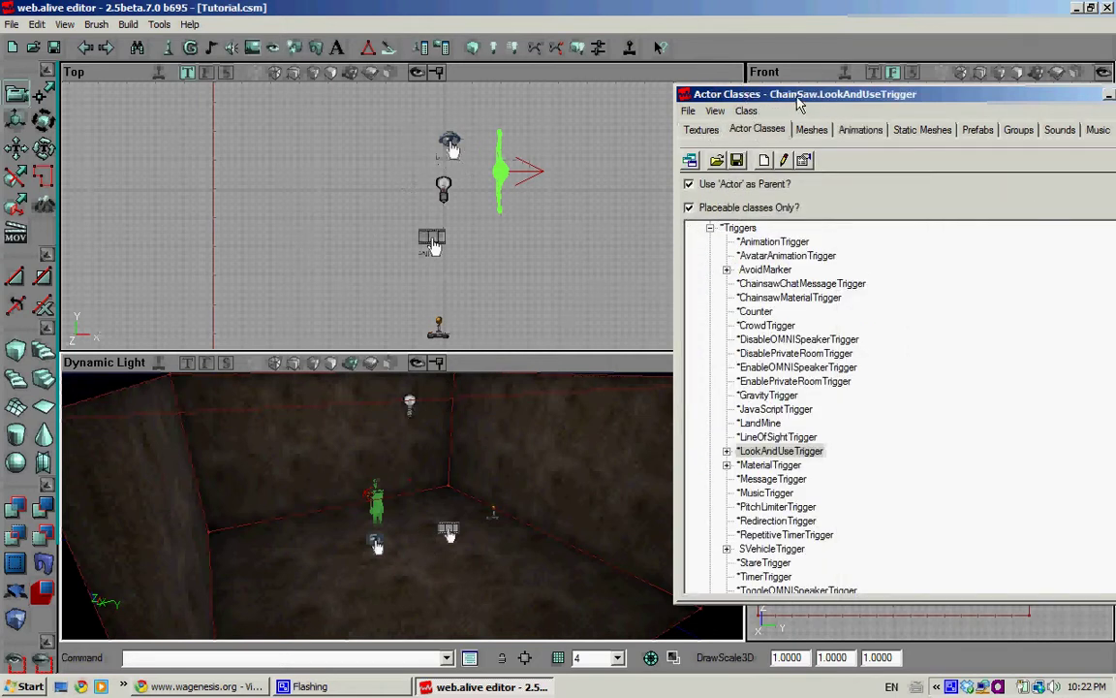
{"action": "left_click_drag", "start_coordinate": [719, 94], "coordinate": [627, 94]}
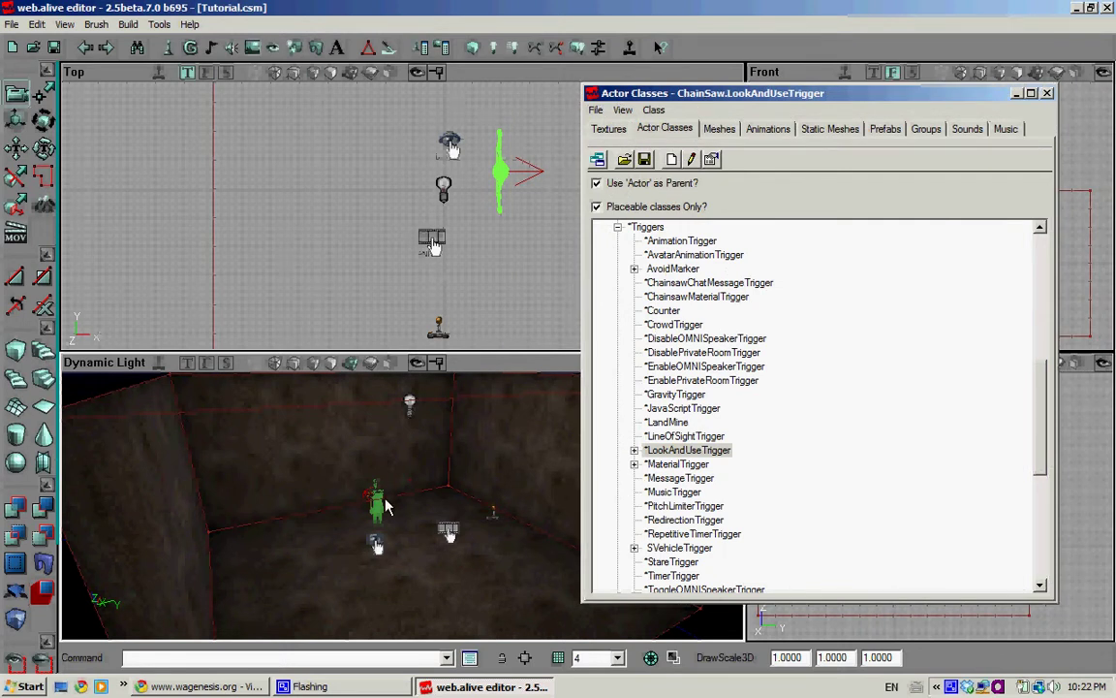
{"action": "left_click", "coordinate": [688, 449]}
{"action": "left_click", "coordinate": [678, 464]}
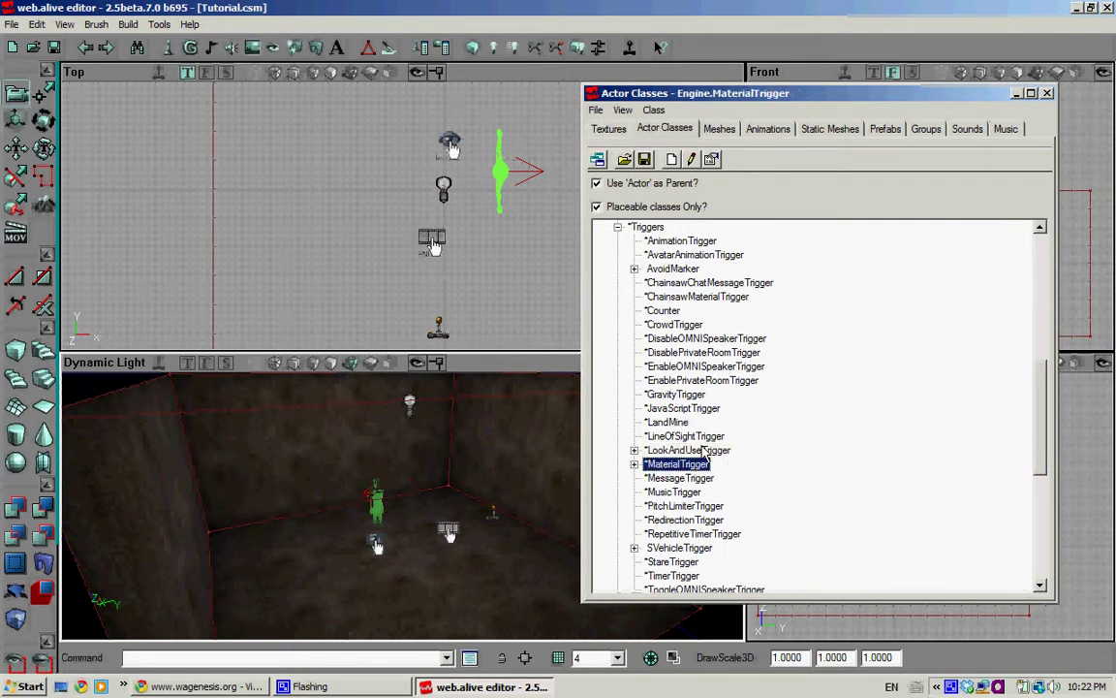
{"action": "left_click", "coordinate": [688, 450]}
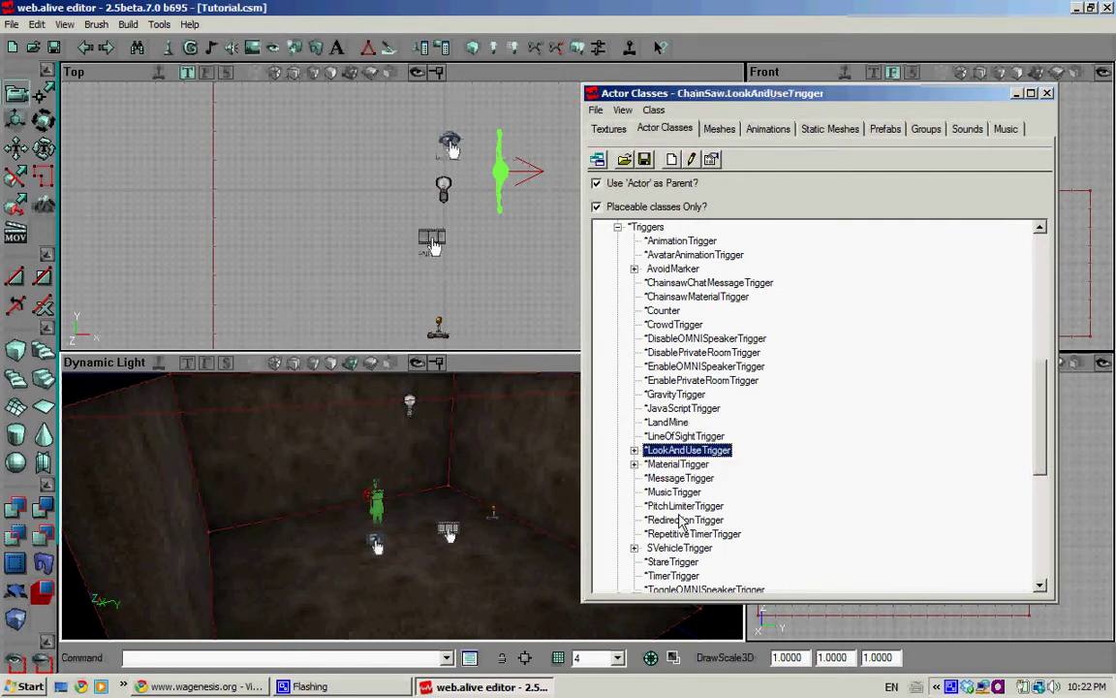
{"action": "right_click", "coordinate": [419, 588]}
Add the LookAndUseTrigger beside the child figure and set its bHidden to False.
{"action": "left_click", "coordinate": [456, 384]}
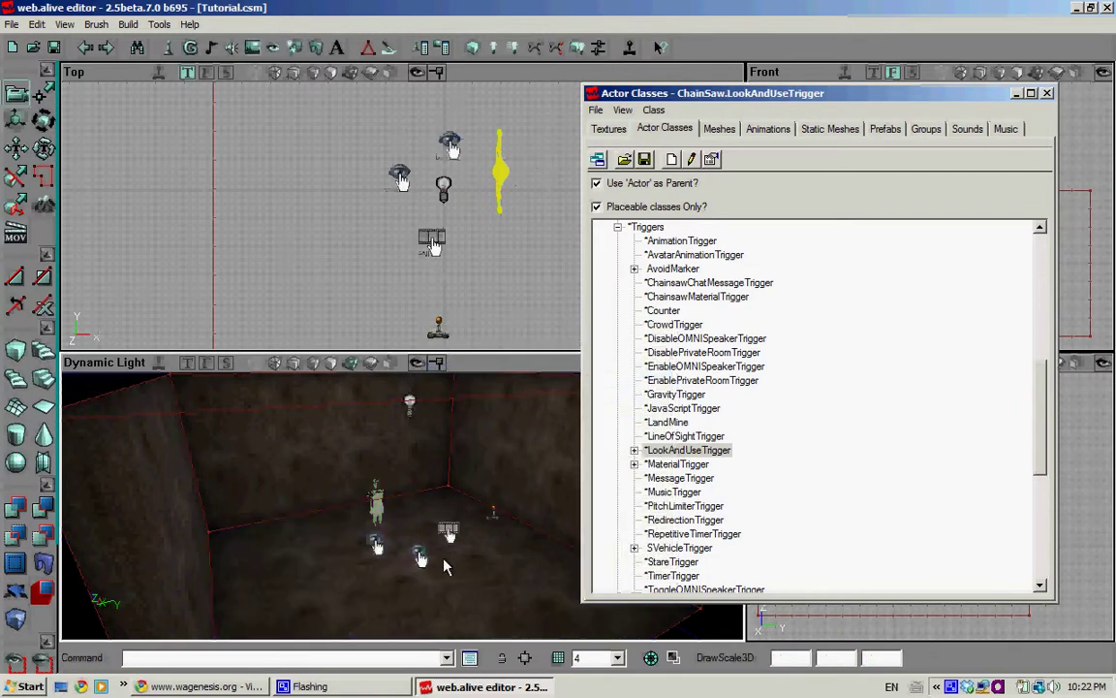
{"action": "double_click", "coordinate": [419, 560]}
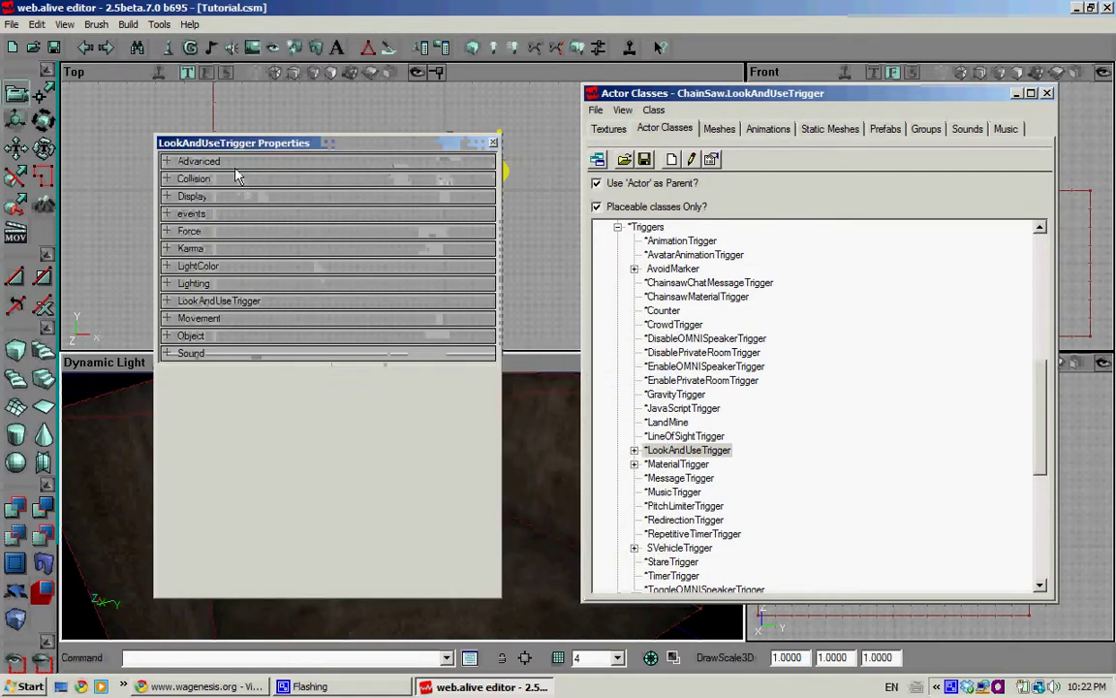
{"action": "left_click", "coordinate": [189, 226]}
{"action": "left_click", "coordinate": [310, 249]}
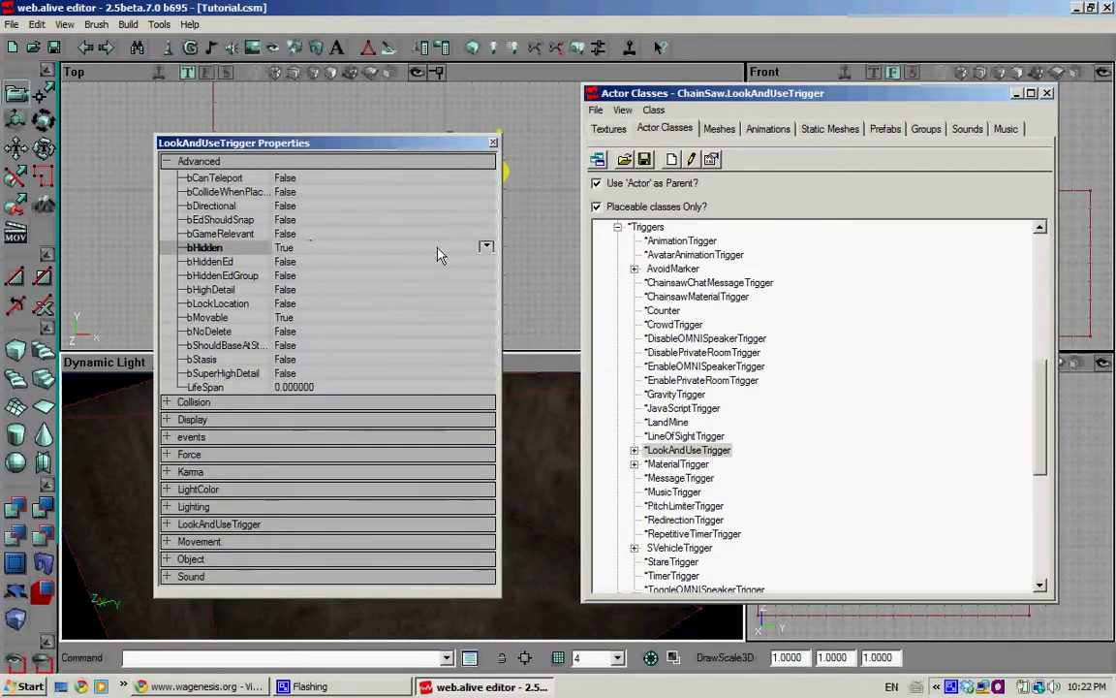
{"action": "left_click", "coordinate": [486, 246]}
{"action": "left_click", "coordinate": [285, 262]}
{"action": "left_click", "coordinate": [166, 161]}
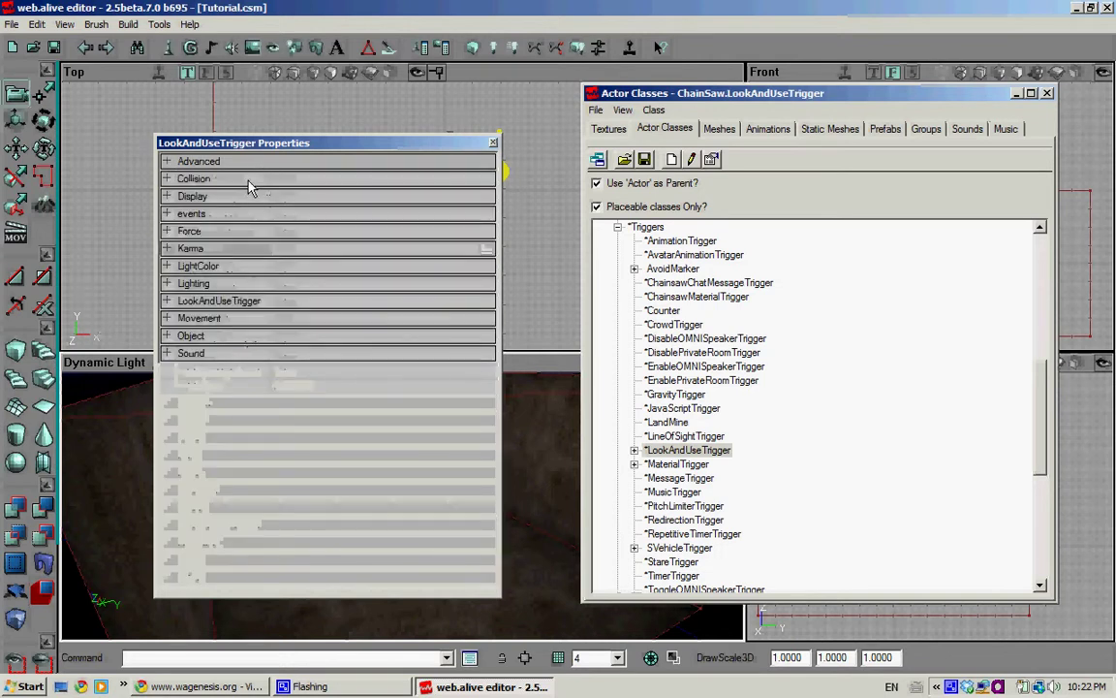
Set the new trigger's Event to AnimateChild.
{"action": "left_click", "coordinate": [166, 213]}
{"action": "left_click_drag", "start_coordinate": [304, 142], "coordinate": [503, 150]}
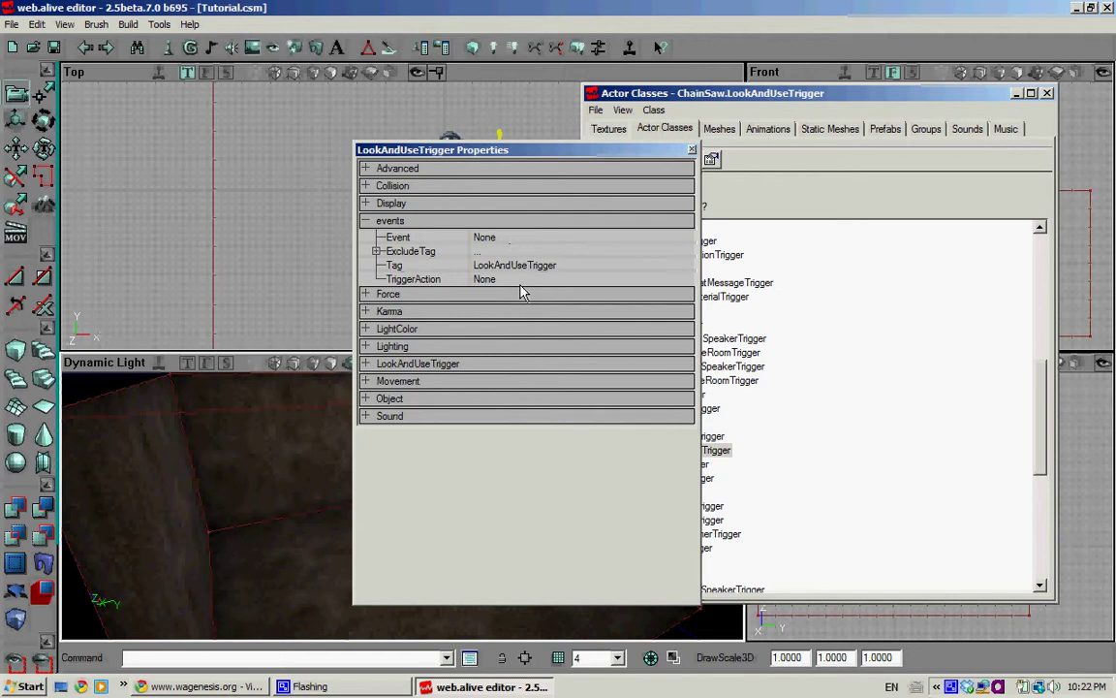
{"action": "left_click", "coordinate": [524, 237]}
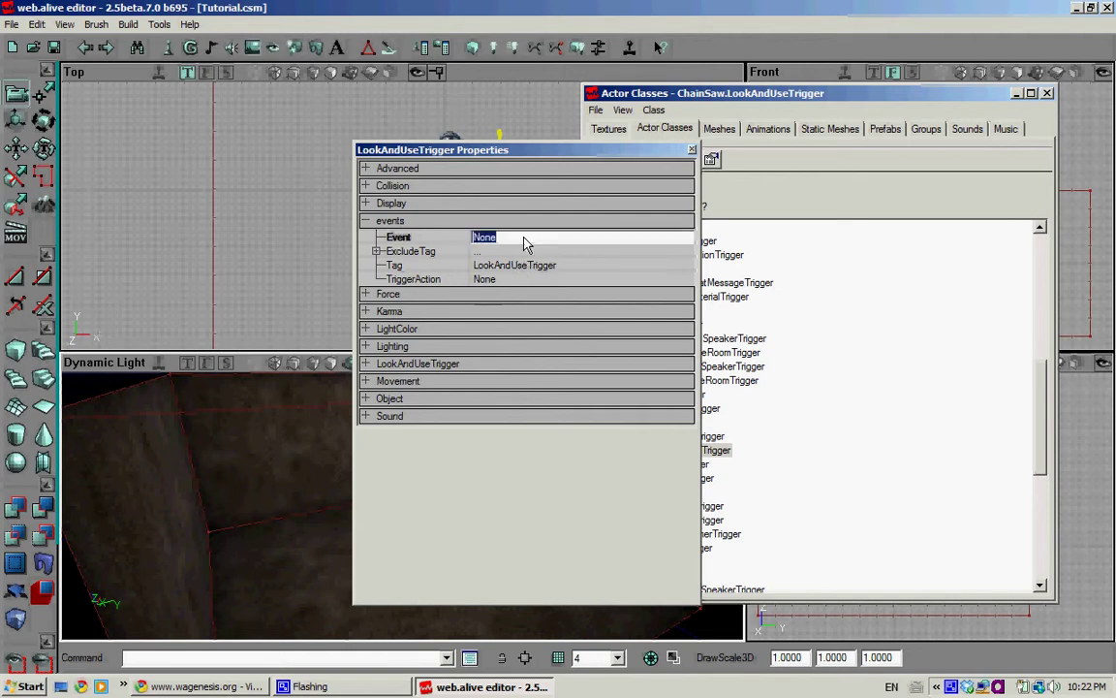
{"action": "type", "text": "AnimateChi"}
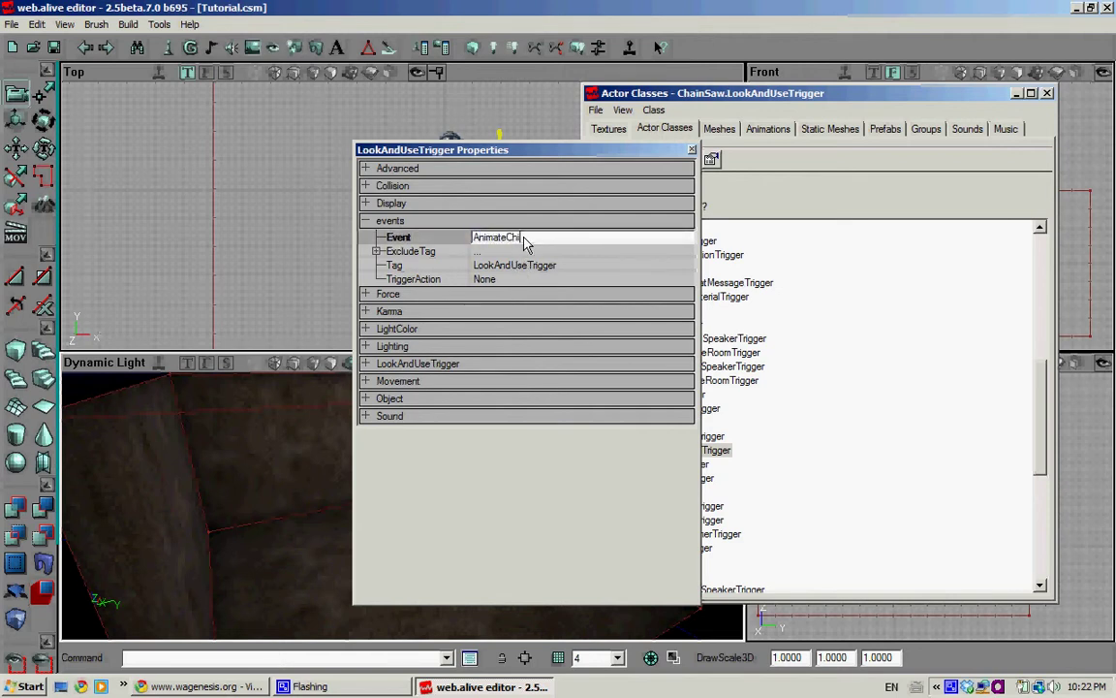
{"action": "type", "text": "ld"}
{"action": "key", "text": "Return"}
Set the trigger's TriggerAction to Run, matching the Animations list, and close its properties.
{"action": "left_click", "coordinate": [532, 280]}
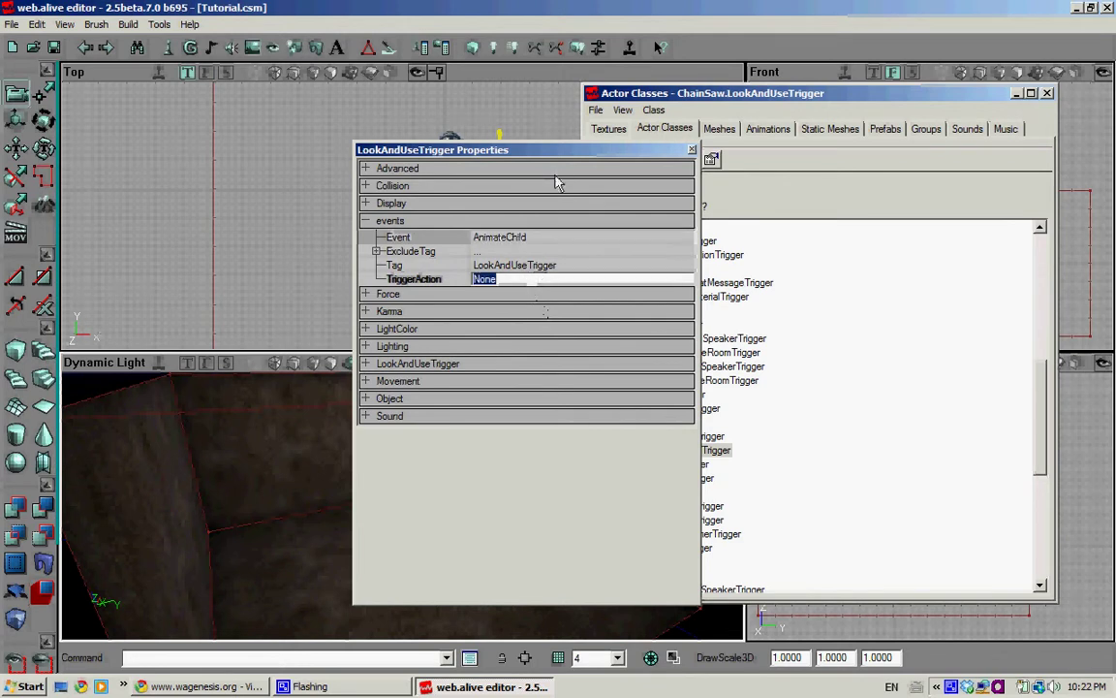
{"action": "left_click_drag", "start_coordinate": [558, 154], "coordinate": [449, 154]}
{"action": "left_click", "coordinate": [768, 129]}
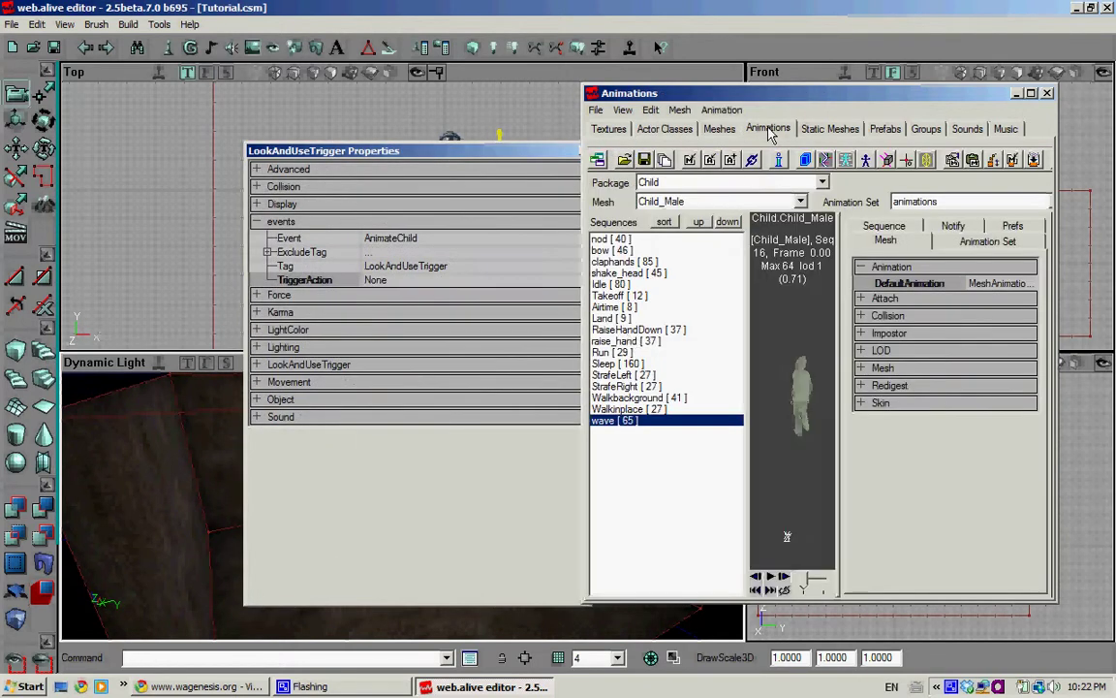
{"action": "left_click", "coordinate": [639, 354]}
{"action": "left_click", "coordinate": [446, 150]}
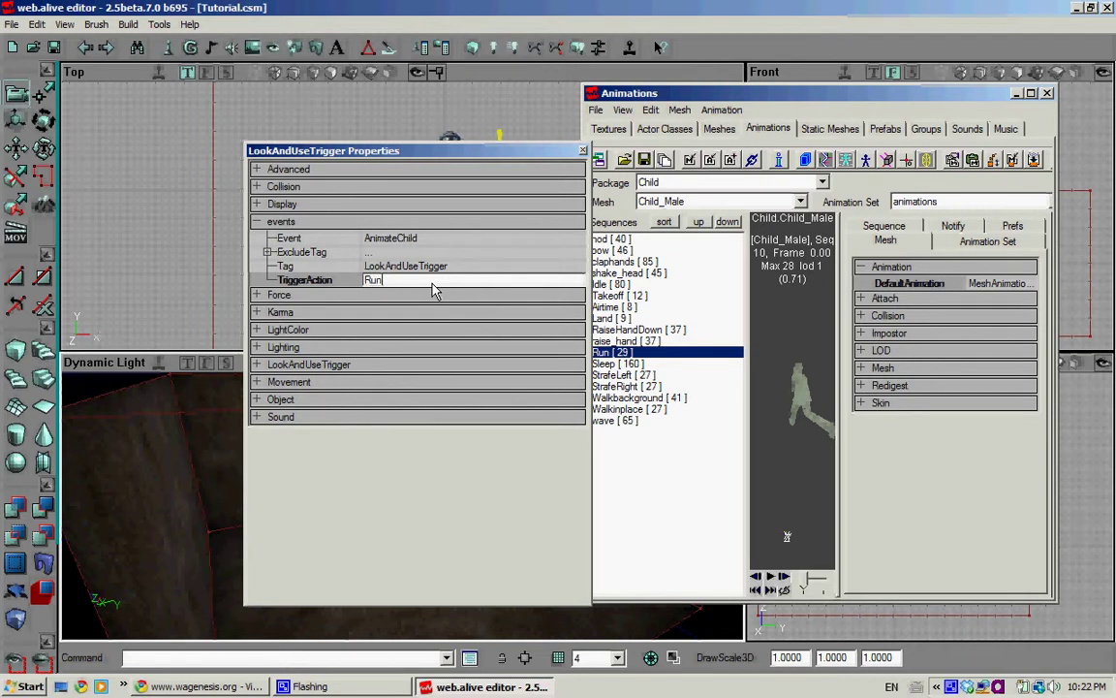
{"action": "left_click", "coordinate": [583, 150]}
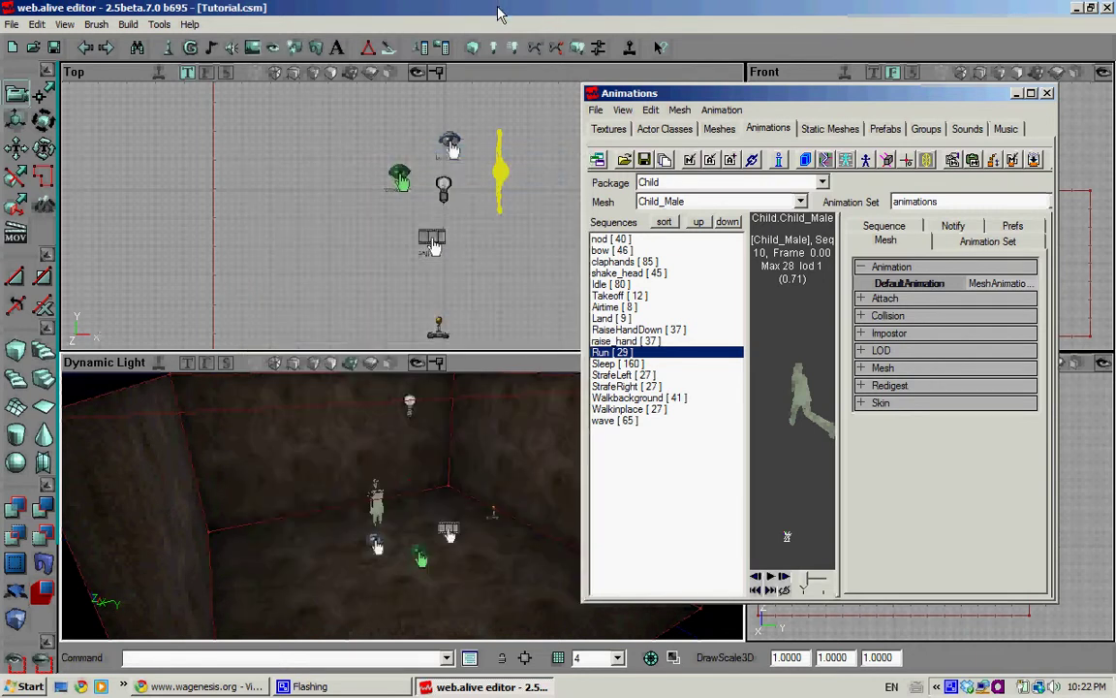
Save the map, play-test it in Chainsaw 2008, then close the game and return to the editor.
{"action": "left_click", "coordinate": [55, 49]}
{"action": "left_click", "coordinate": [632, 48]}
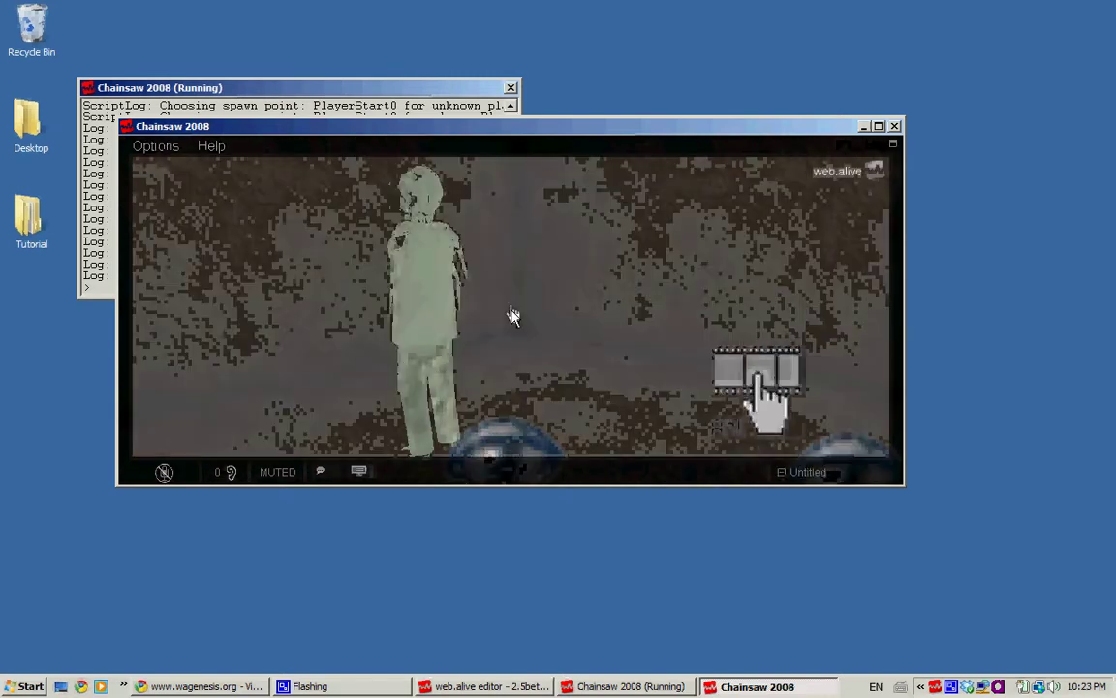
{"action": "left_click", "coordinate": [894, 127]}
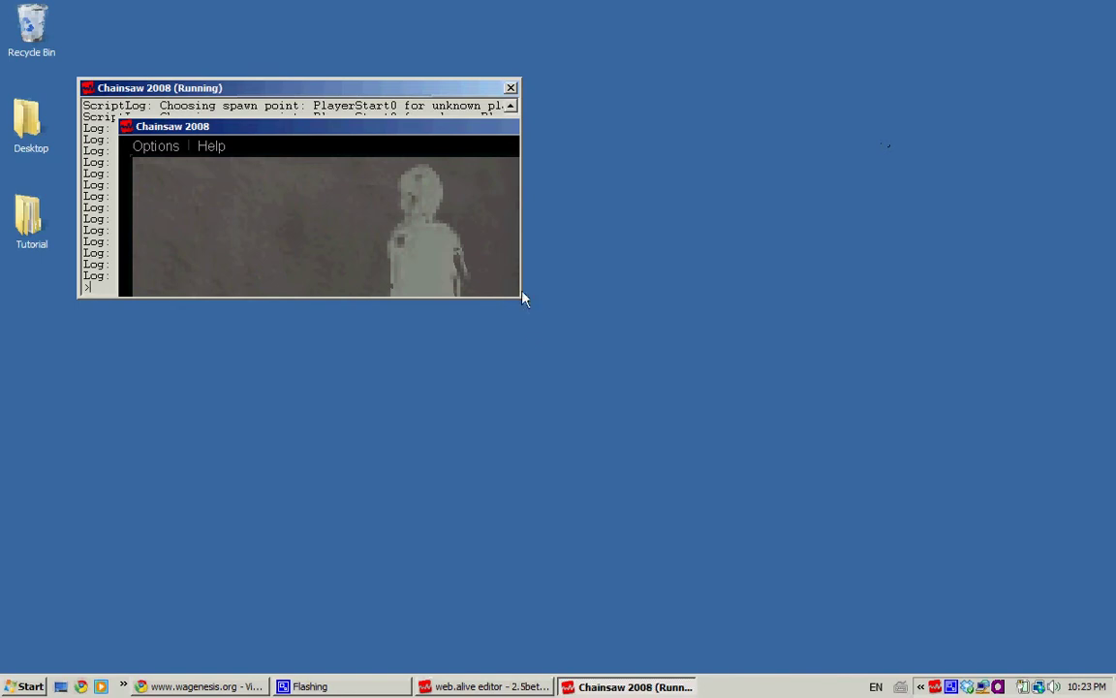
{"action": "left_click", "coordinate": [498, 678]}
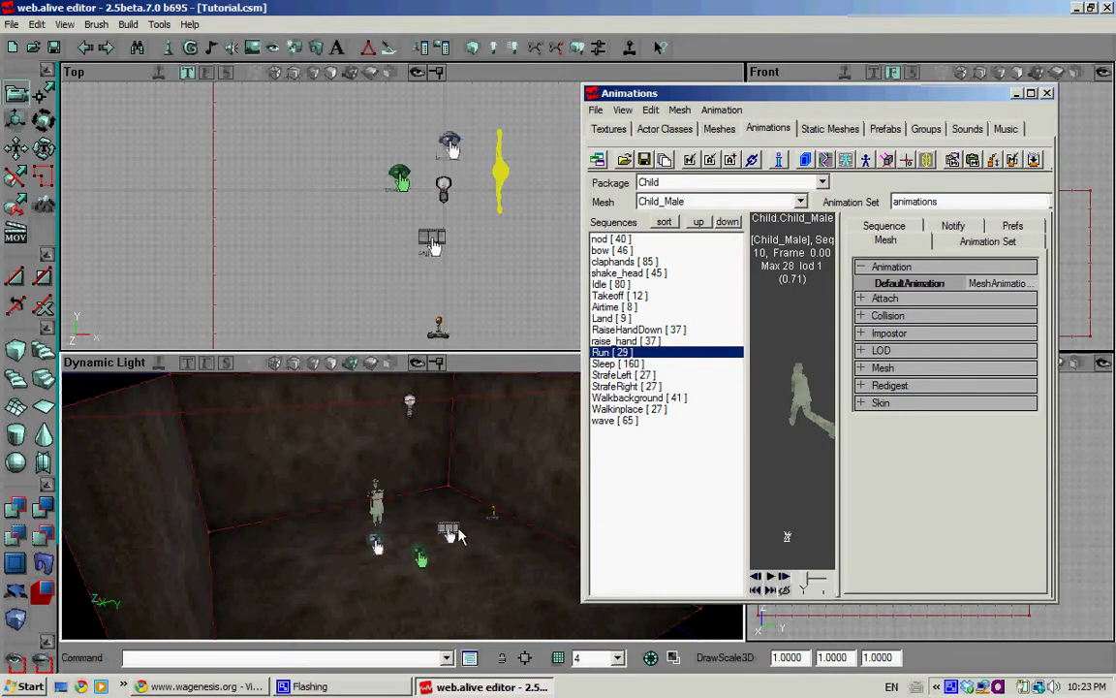
Review the bow trigger's events properties, close them, and switch the browser to Textures.
{"action": "double_click", "coordinate": [377, 545]}
{"action": "left_click", "coordinate": [277, 221]}
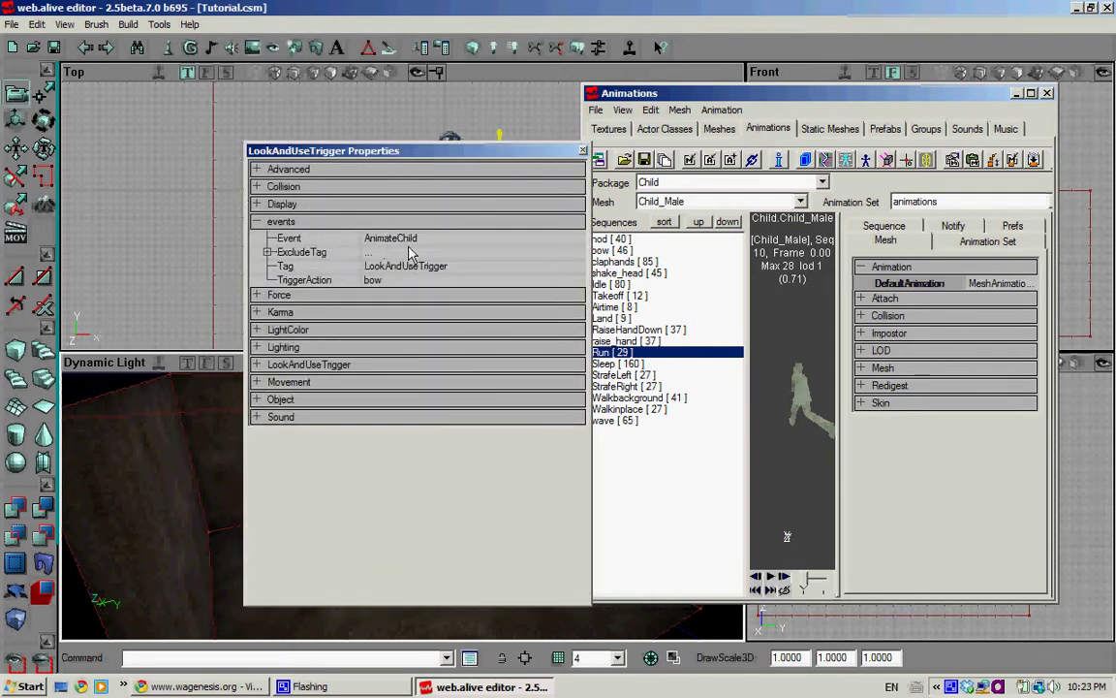
{"action": "left_click", "coordinate": [582, 153]}
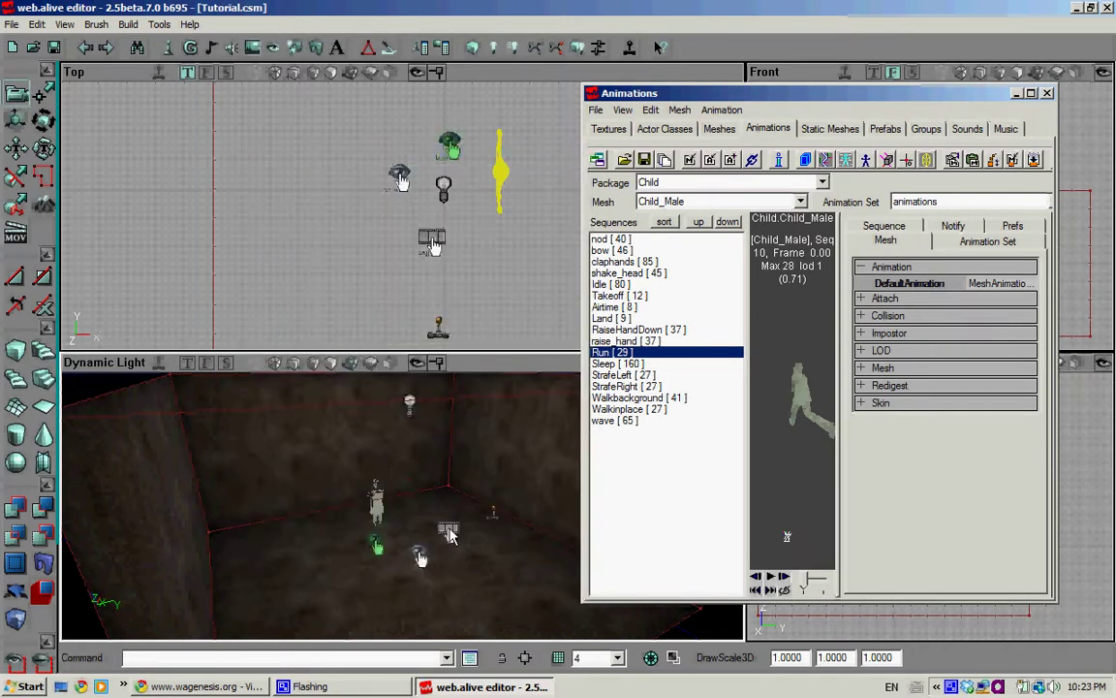
{"action": "left_click", "coordinate": [609, 129]}
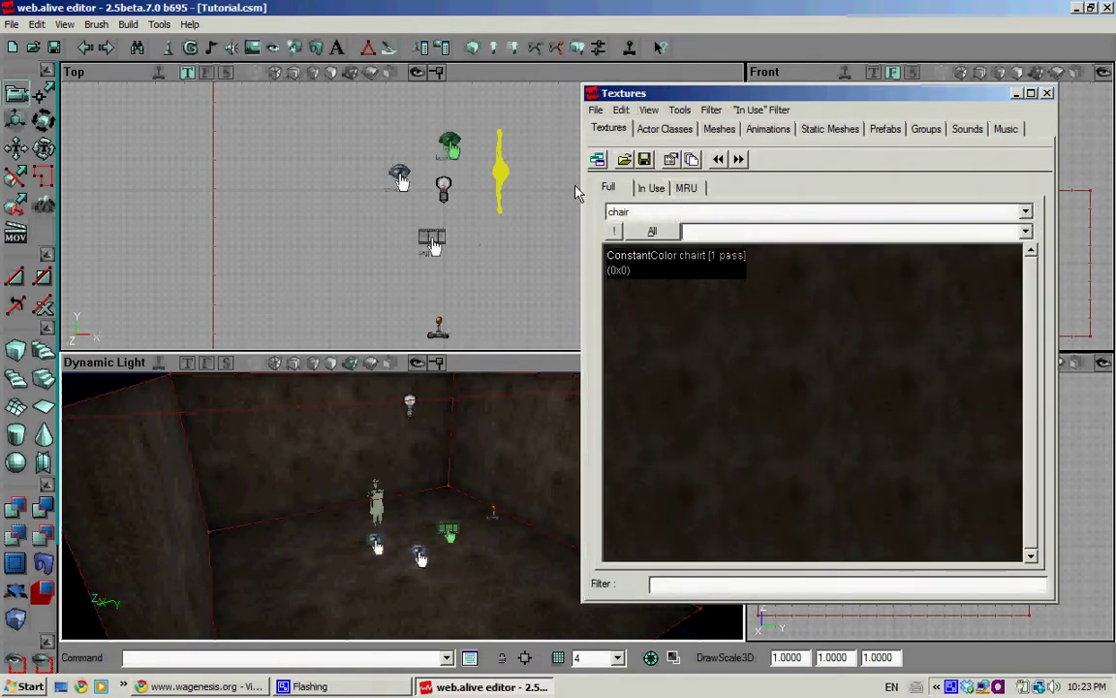
Add a BasicPawn from the Actor Classes Pawn group onto the room floor.
{"action": "left_click", "coordinate": [663, 129]}
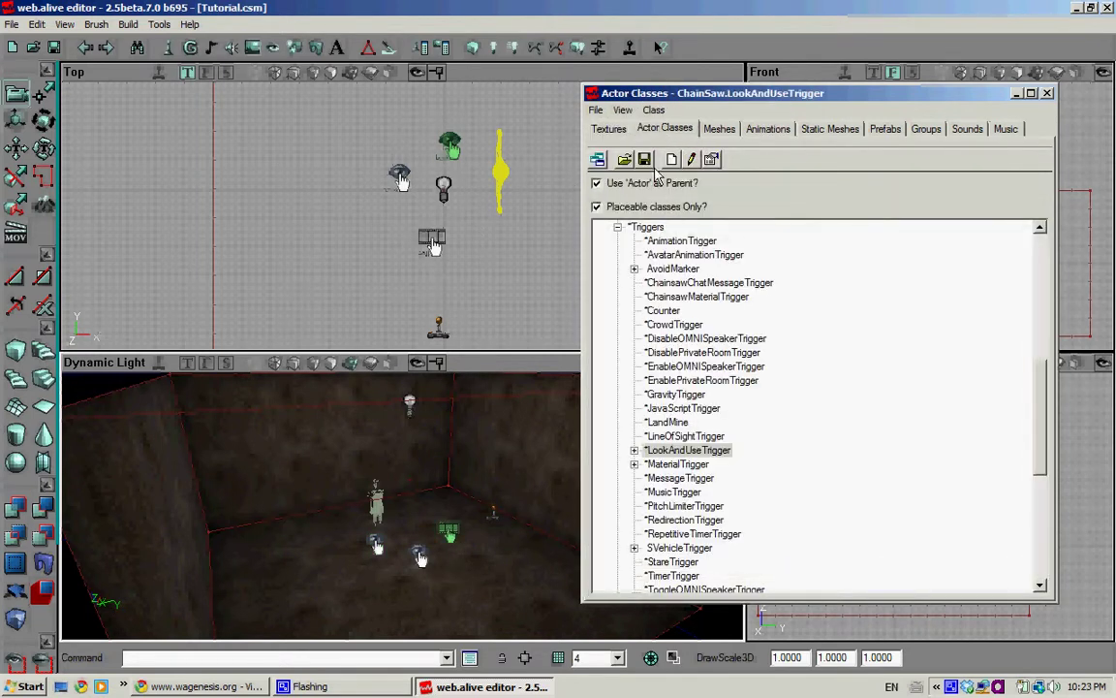
{"action": "key", "text": "Left"}
{"action": "key", "text": "Left"}
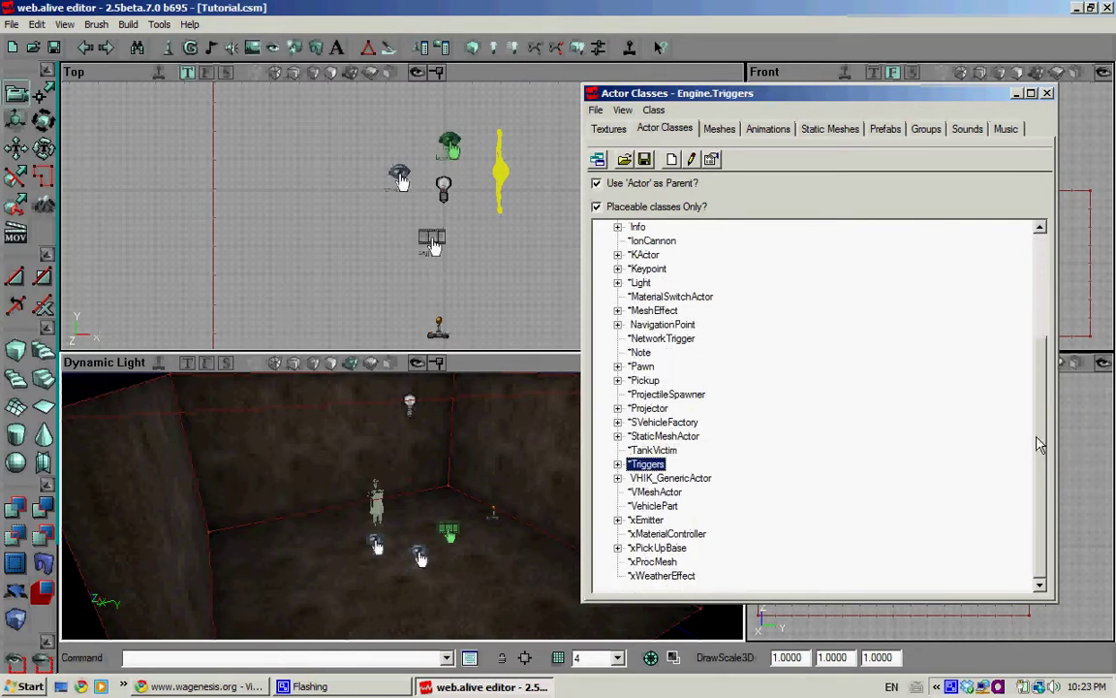
{"action": "scroll", "coordinate": [1036, 406], "scroll_direction": "up", "scroll_amount": 3}
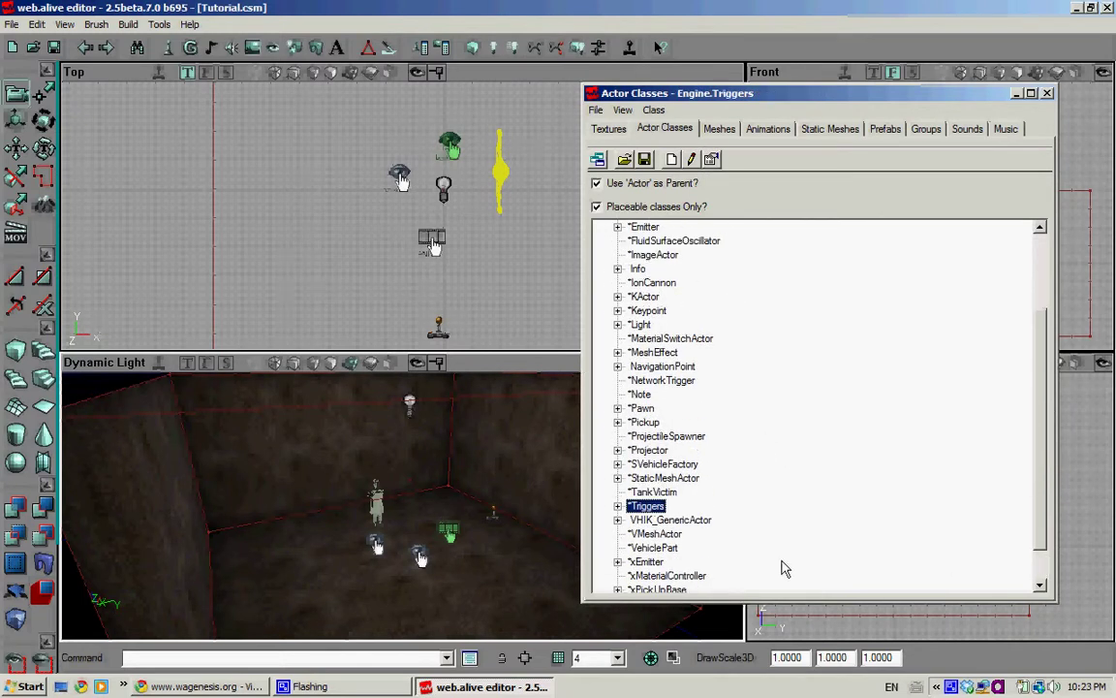
{"action": "scroll", "coordinate": [945, 388], "scroll_direction": "up", "scroll_amount": 3}
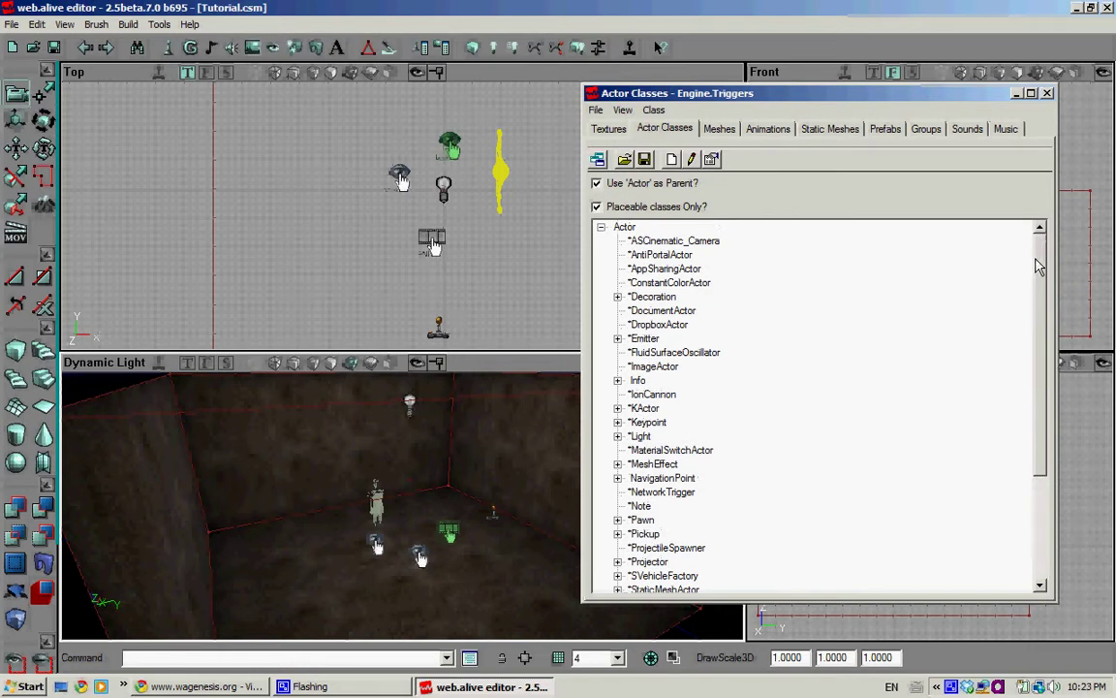
{"action": "scroll", "coordinate": [989, 329], "scroll_direction": "down", "scroll_amount": 3}
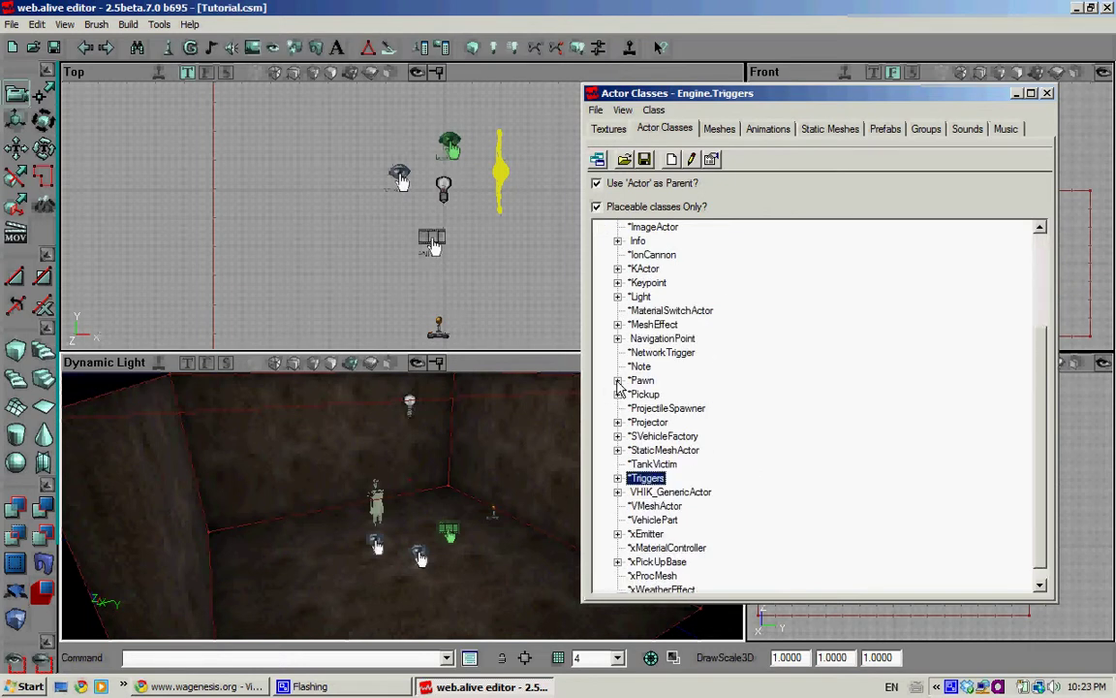
{"action": "left_click", "coordinate": [618, 381]}
{"action": "left_click", "coordinate": [670, 394]}
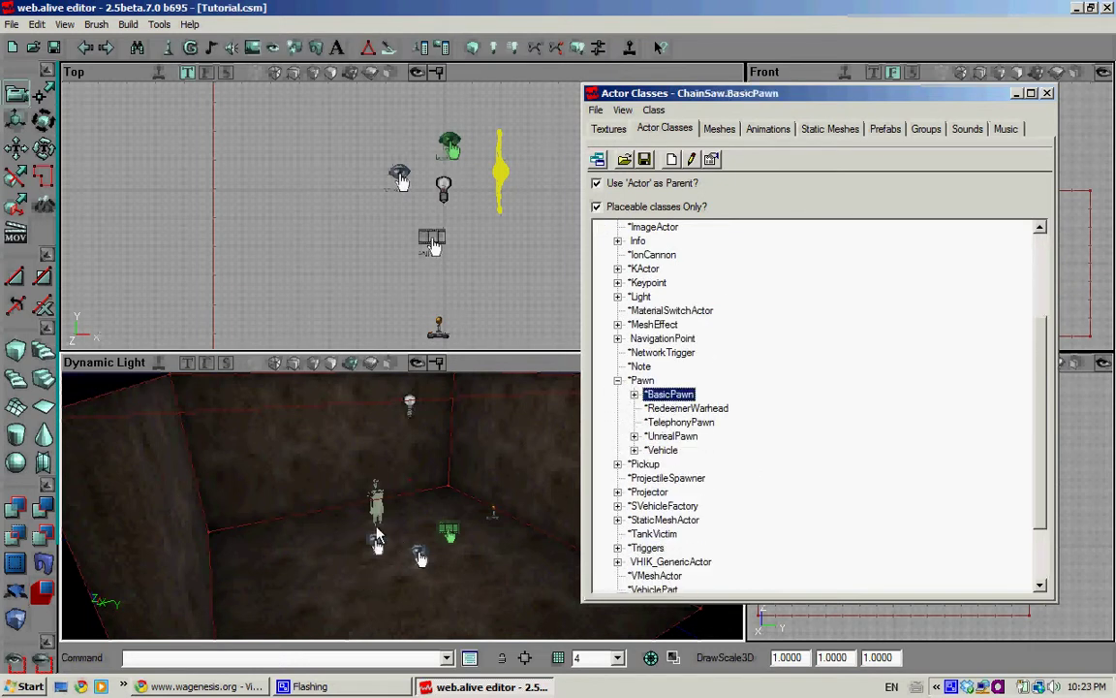
{"action": "right_click", "coordinate": [422, 521]}
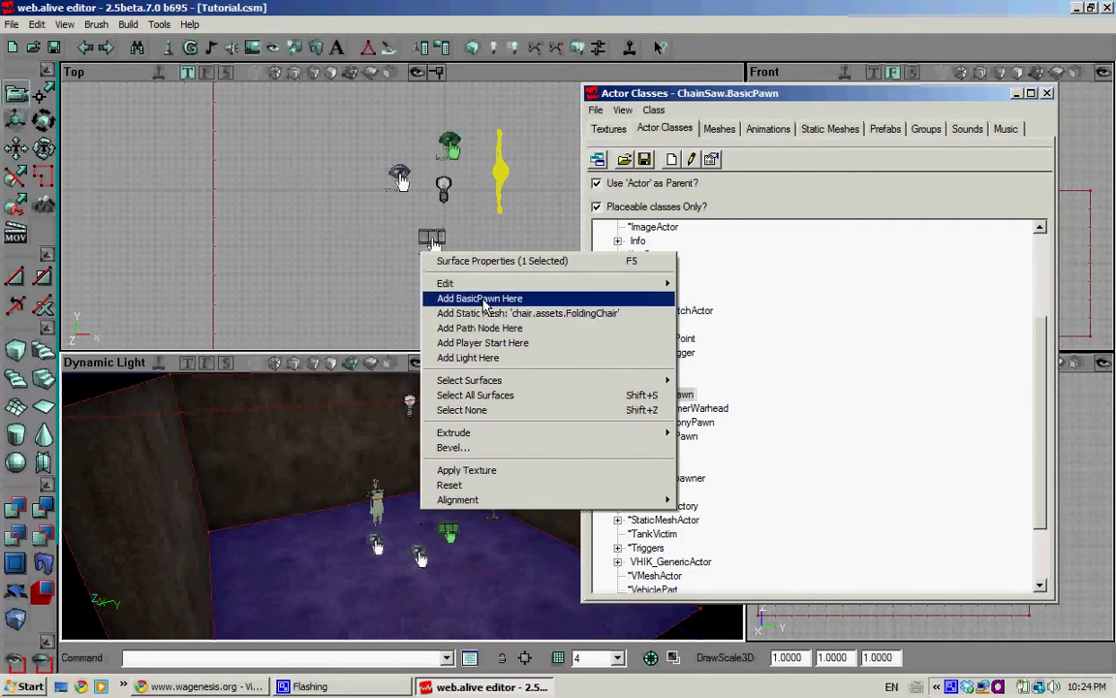
{"action": "left_click", "coordinate": [474, 297]}
Assign the Child_Male character mesh to the new BasicPawn's Display Mesh property.
{"action": "double_click", "coordinate": [424, 479]}
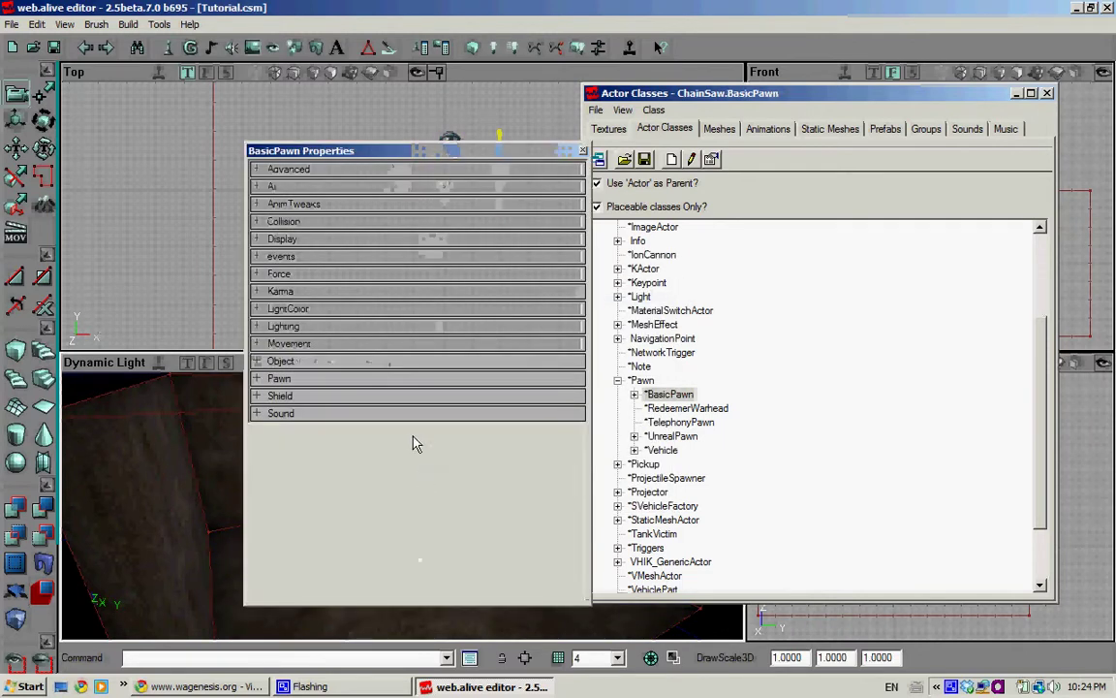
{"action": "left_click", "coordinate": [283, 239]}
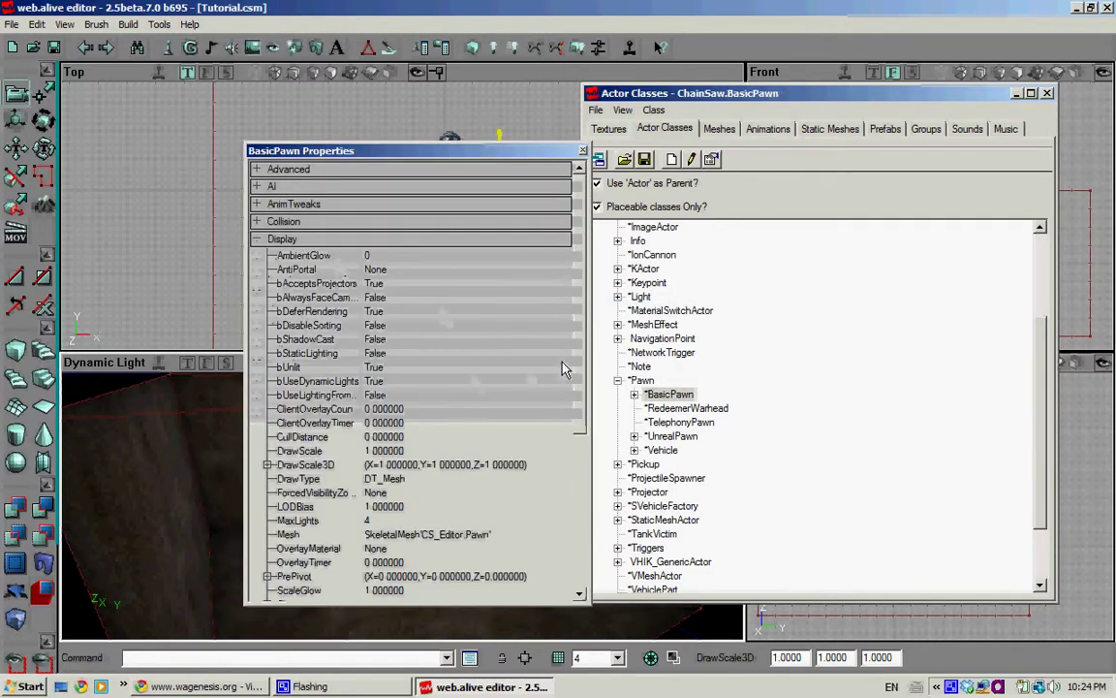
{"action": "scroll", "coordinate": [585, 448], "scroll_direction": "down", "scroll_amount": 4}
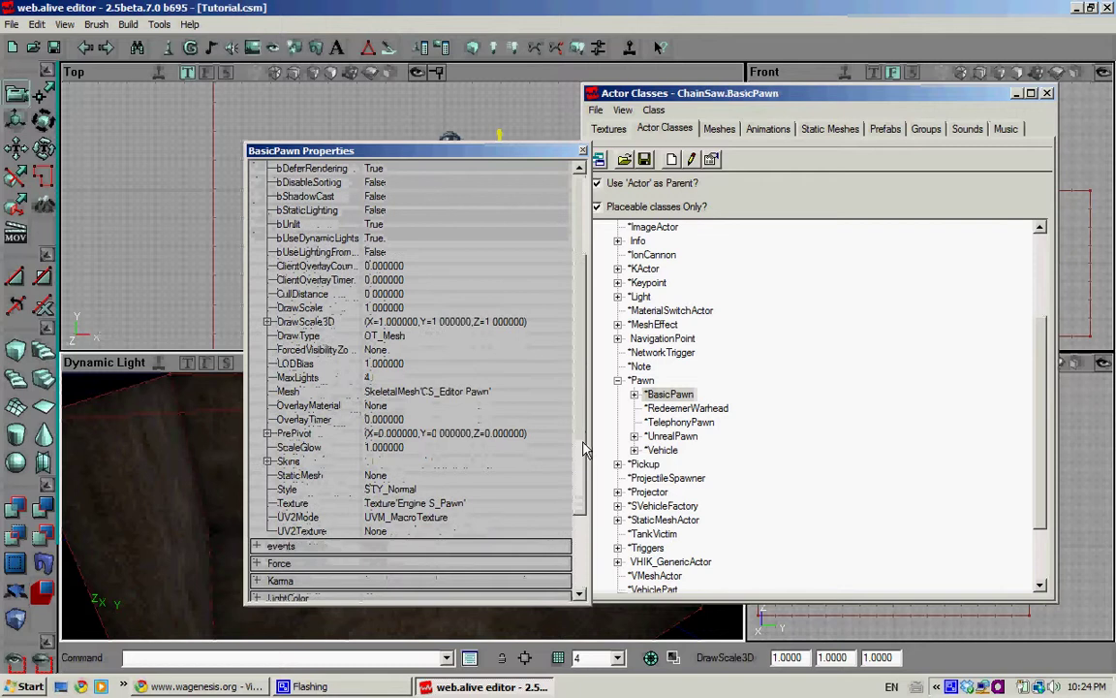
{"action": "left_click", "coordinate": [387, 391]}
{"action": "left_click", "coordinate": [548, 392]}
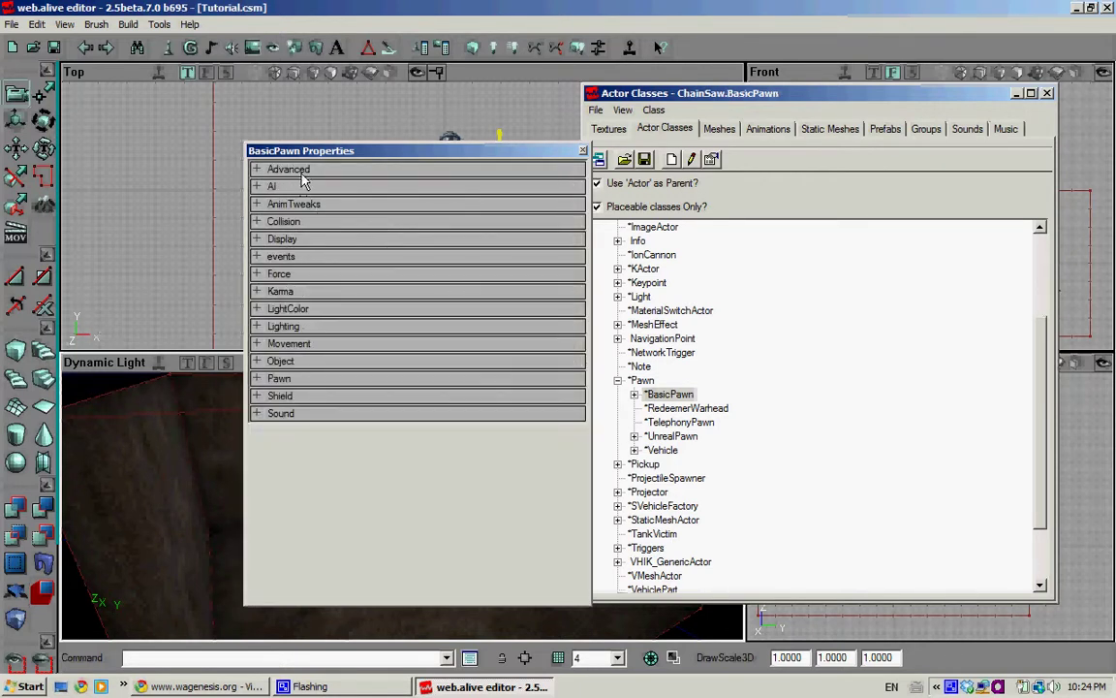
Set the pawn's Tag to 'Child' and close its properties.
{"action": "left_click", "coordinate": [286, 257]}
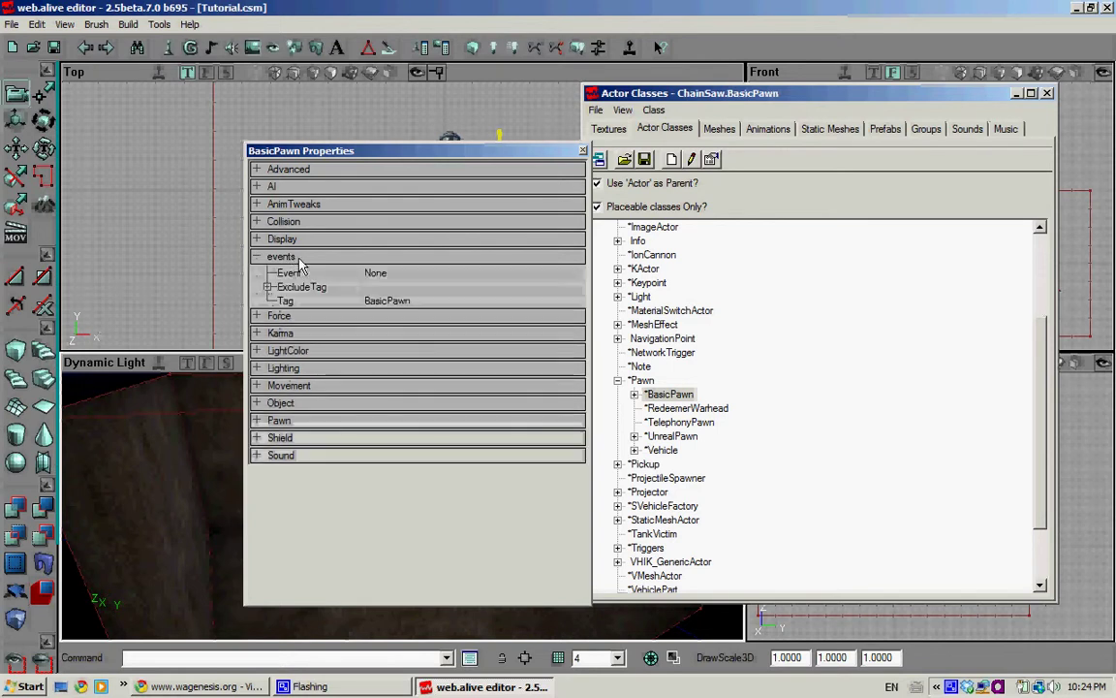
{"action": "left_click", "coordinate": [407, 303]}
{"action": "type", "text": "Child"}
{"action": "key", "text": "Return"}
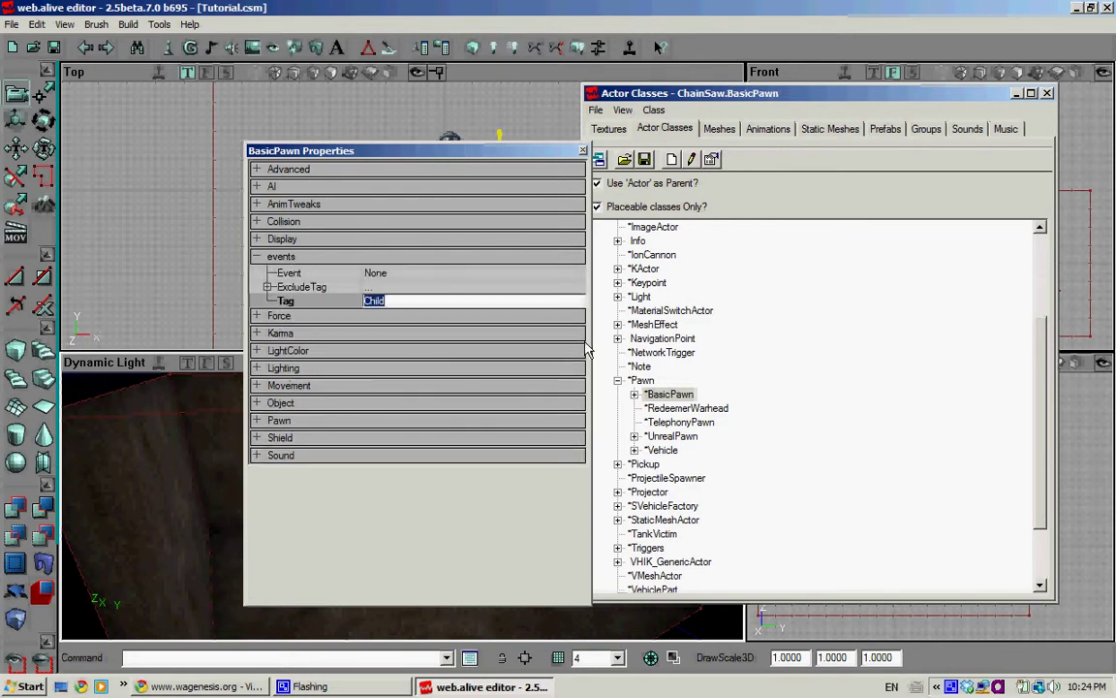
{"action": "left_click", "coordinate": [582, 152]}
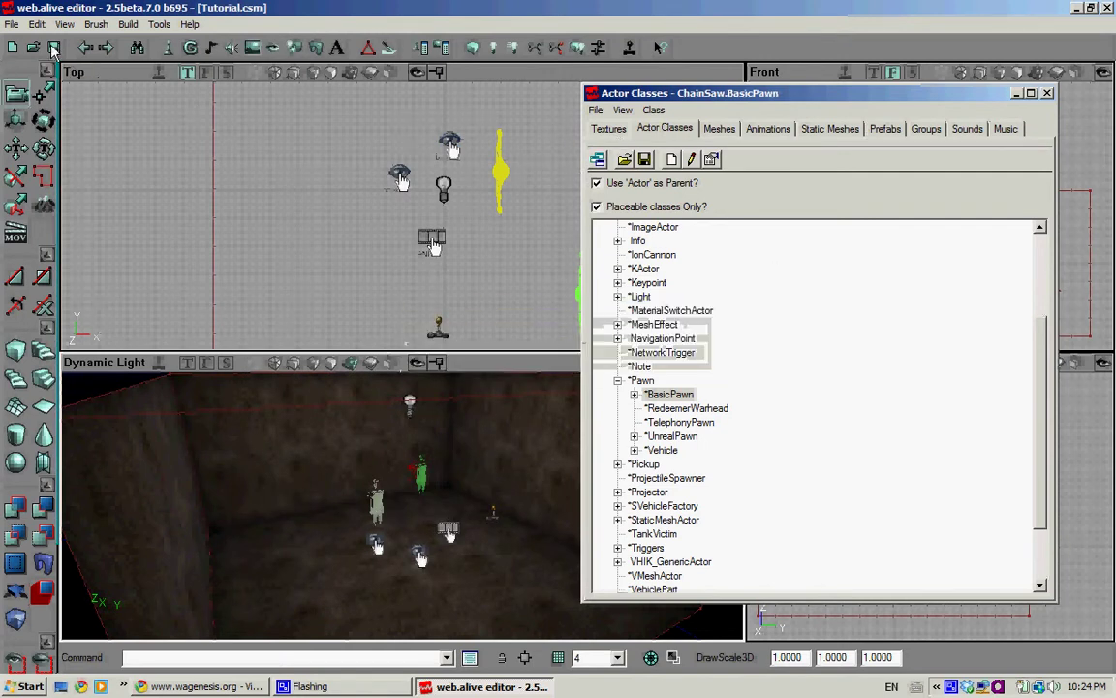
Play-test the map in Chainsaw 2008 with both child figures in the room, then quit the game.
{"action": "key", "text": "super+d"}
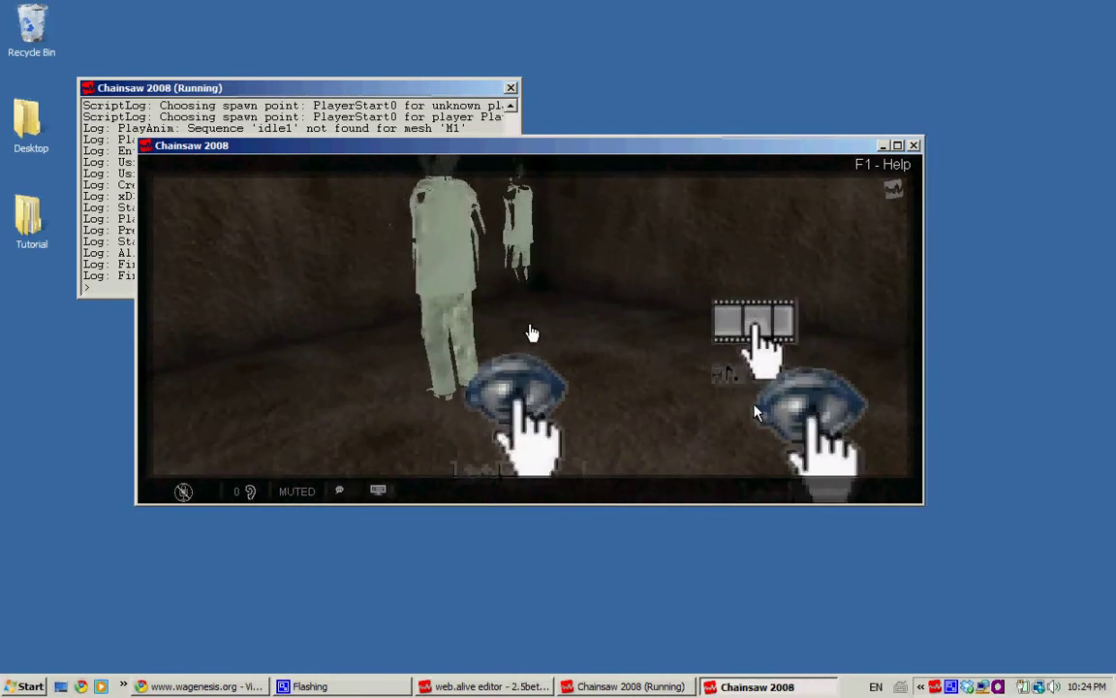
{"action": "key", "text": "Escape"}
{"action": "left_click", "coordinate": [823, 210]}
{"action": "key", "text": "alt+F4"}
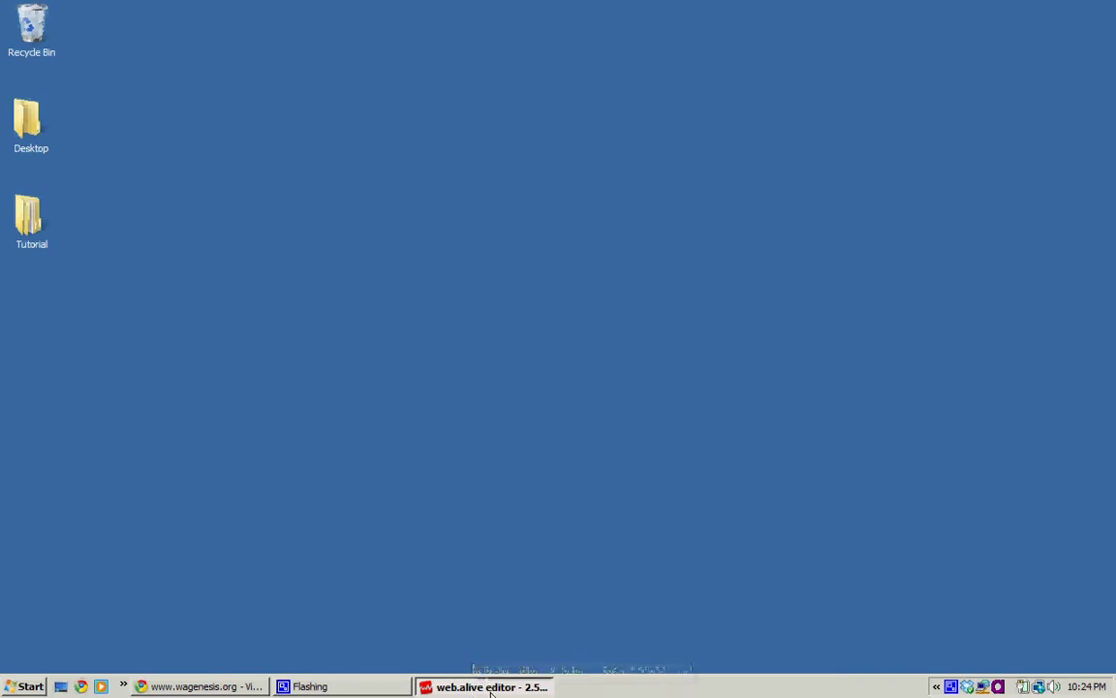
Bring the editor back and preview Child_Male's RaiseHandDown, claphands and Takeoff animations.
{"action": "left_click", "coordinate": [492, 692]}
{"action": "left_click", "coordinate": [770, 128]}
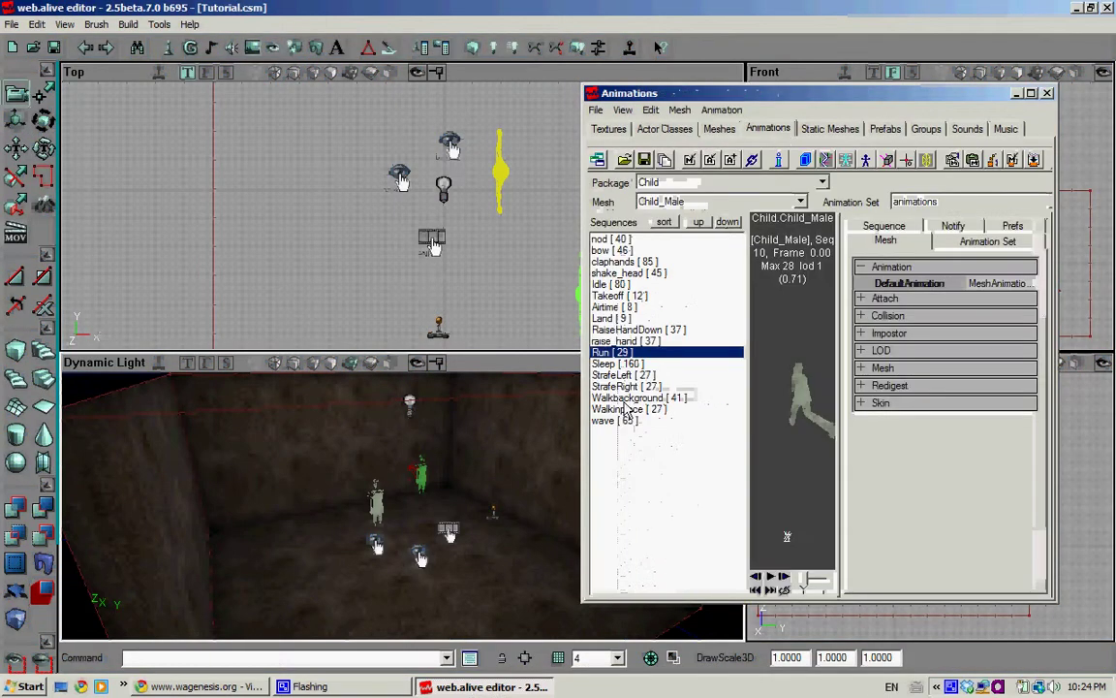
{"action": "left_click", "coordinate": [630, 329]}
{"action": "left_click", "coordinate": [620, 261]}
{"action": "left_click", "coordinate": [608, 296]}
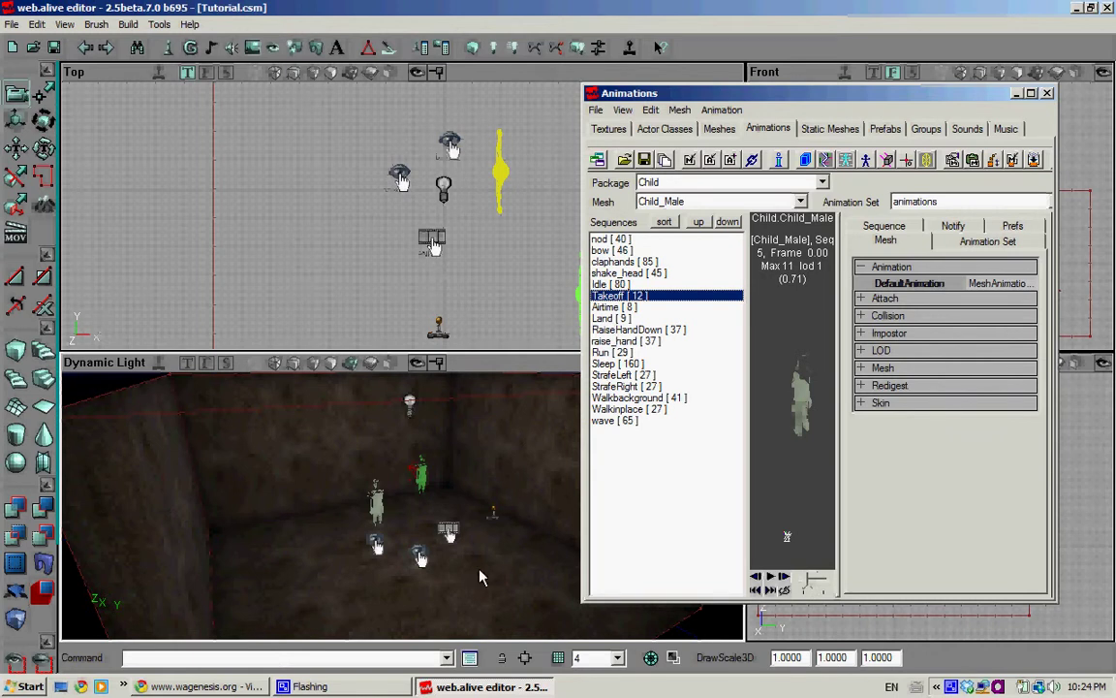
Confirm the other LookAndUseTrigger's TriggerAction is Run, then preview the Airtime sequence.
{"action": "double_click", "coordinate": [420, 560]}
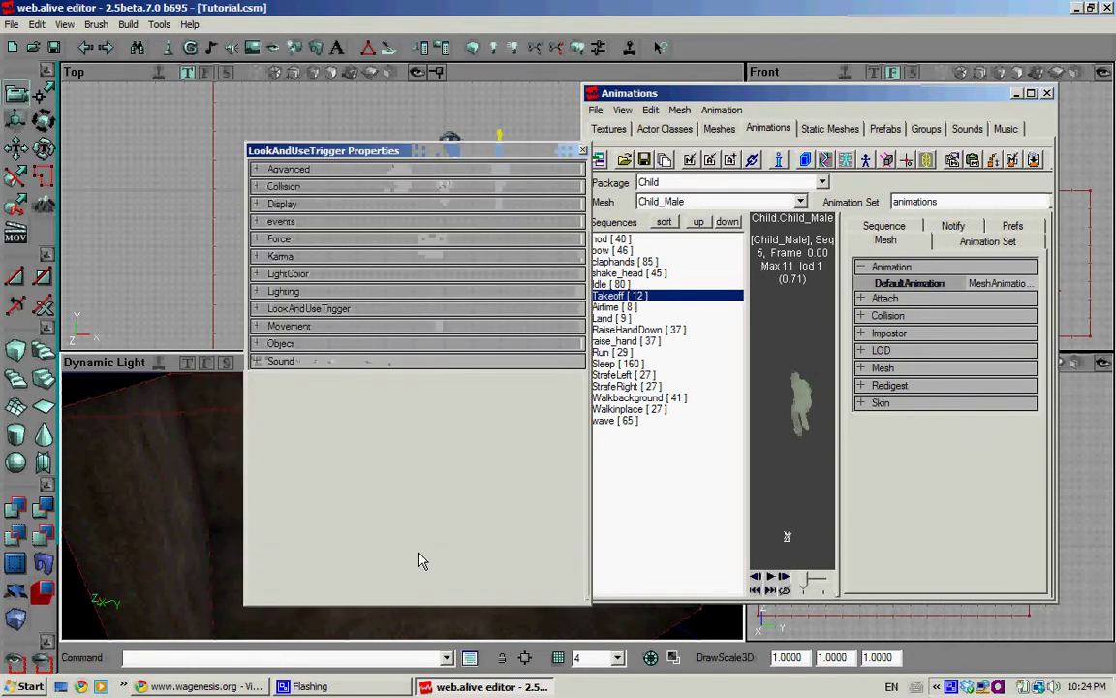
{"action": "left_click", "coordinate": [310, 220]}
{"action": "left_click", "coordinate": [385, 281]}
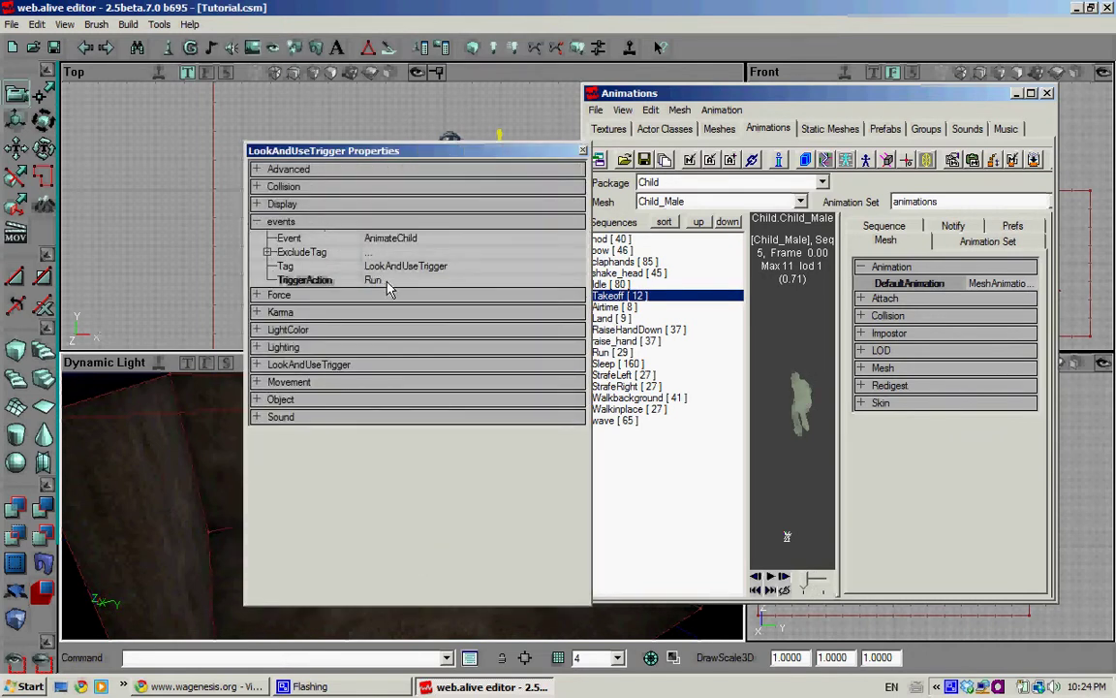
{"action": "key", "text": "Return"}
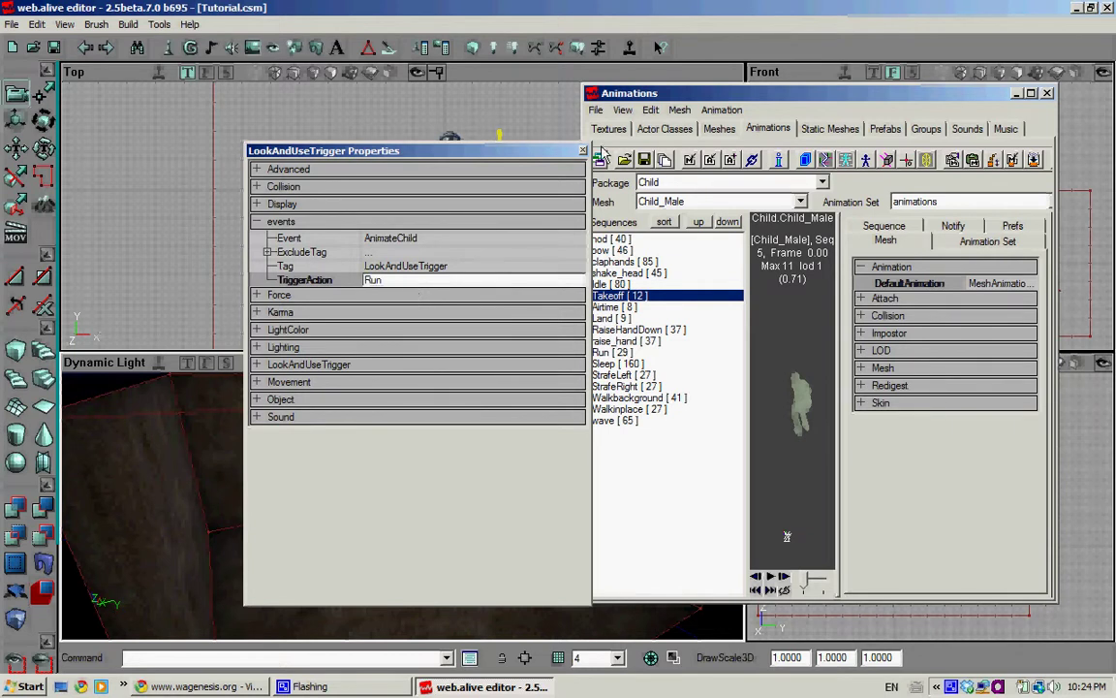
{"action": "left_click", "coordinate": [582, 151]}
{"action": "left_click", "coordinate": [640, 306]}
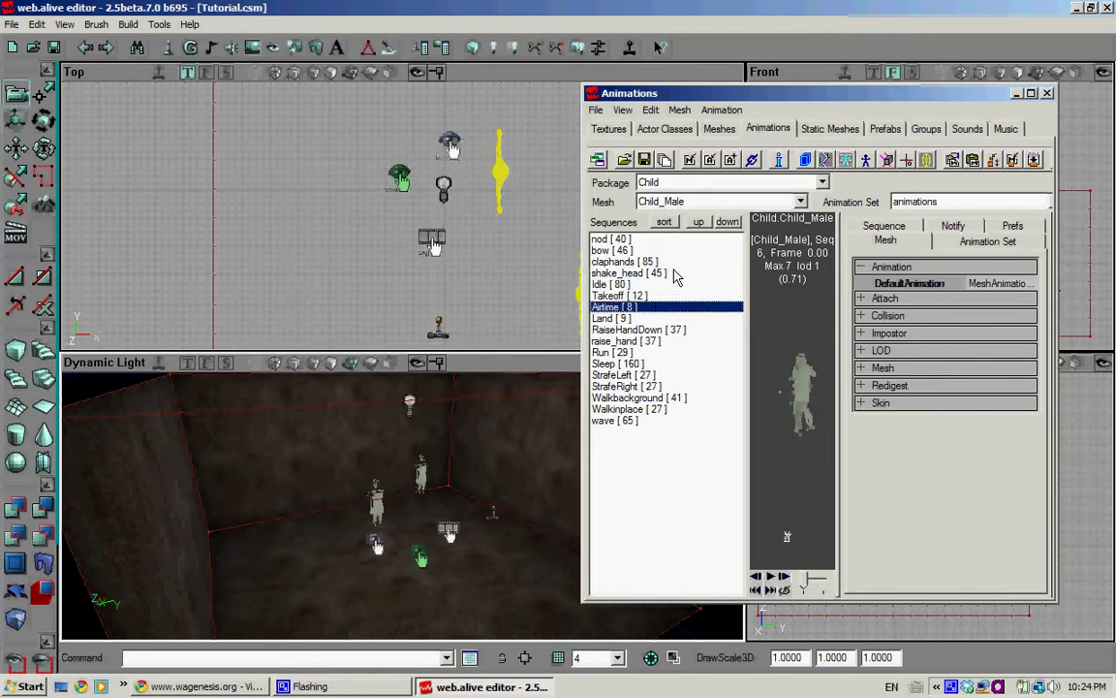